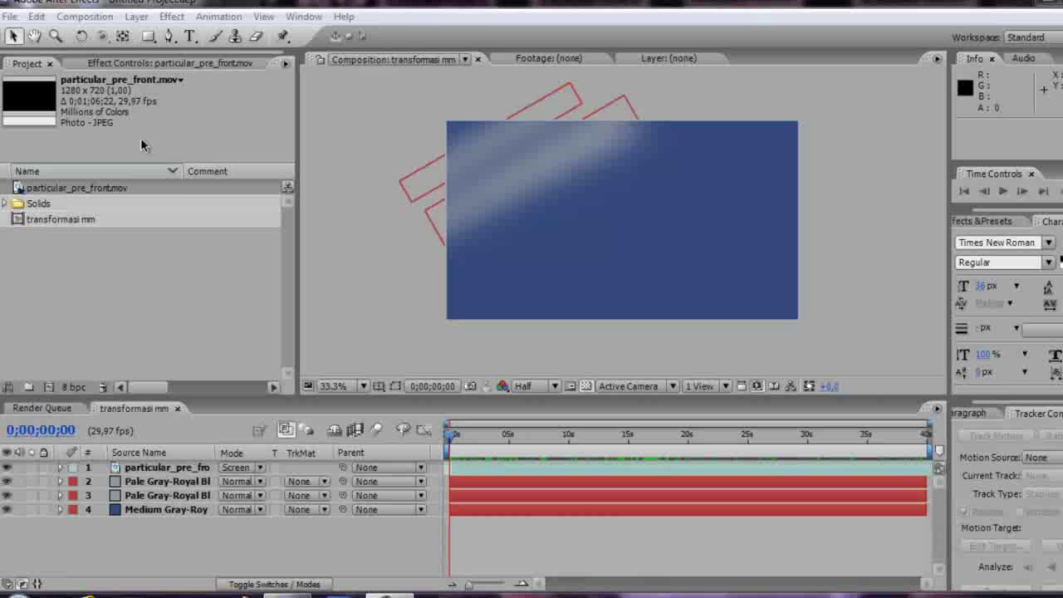
Start a file import and browse drive D: to the "baru" folder inside "uikom flowchart dan storyboard".
left_click(97, 546)
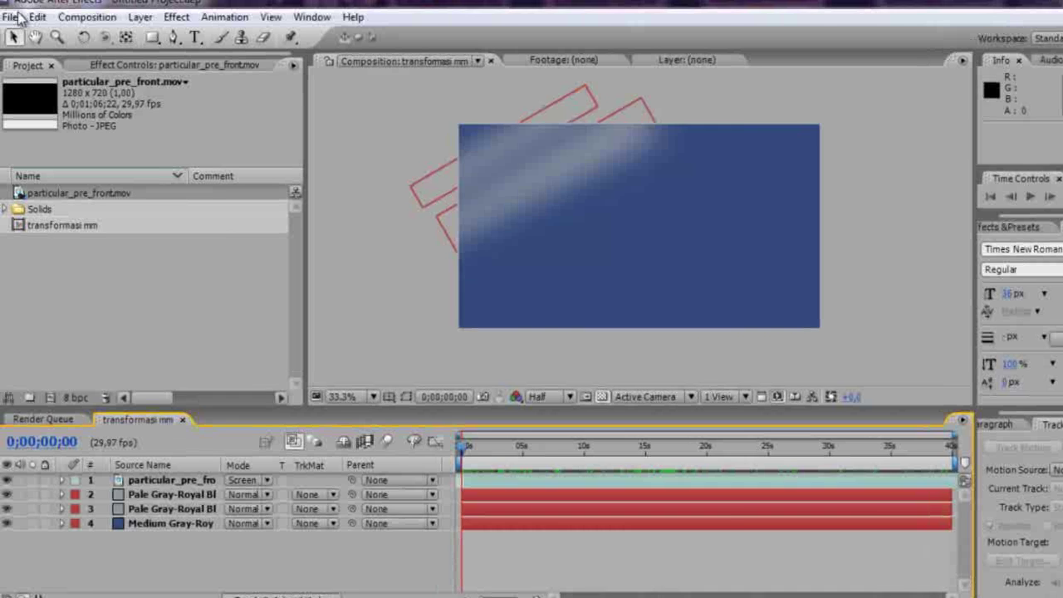
left_click(11, 16)
mouse_move(156, 235)
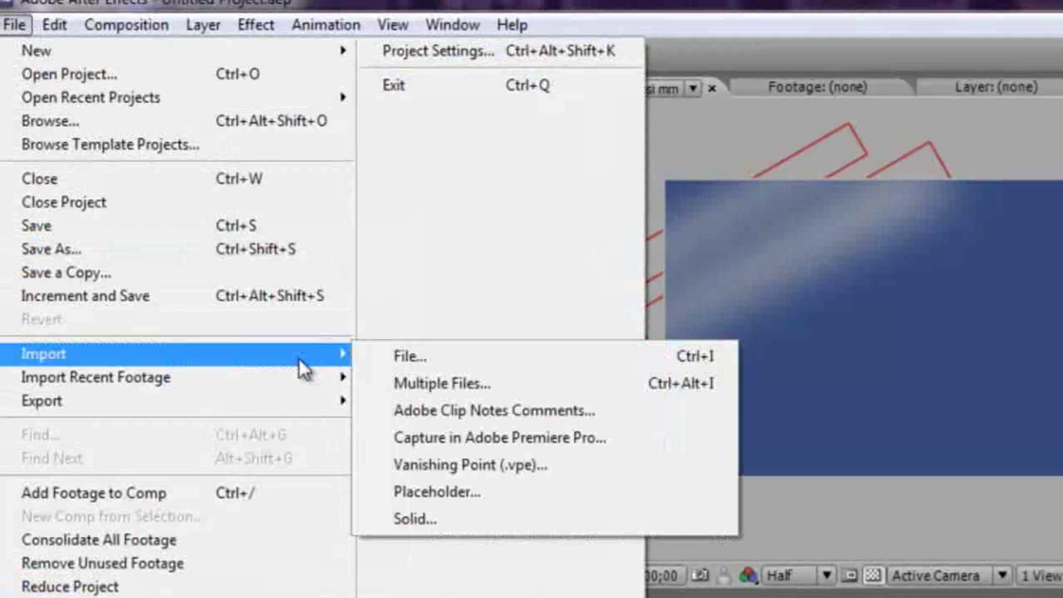
left_click(389, 355)
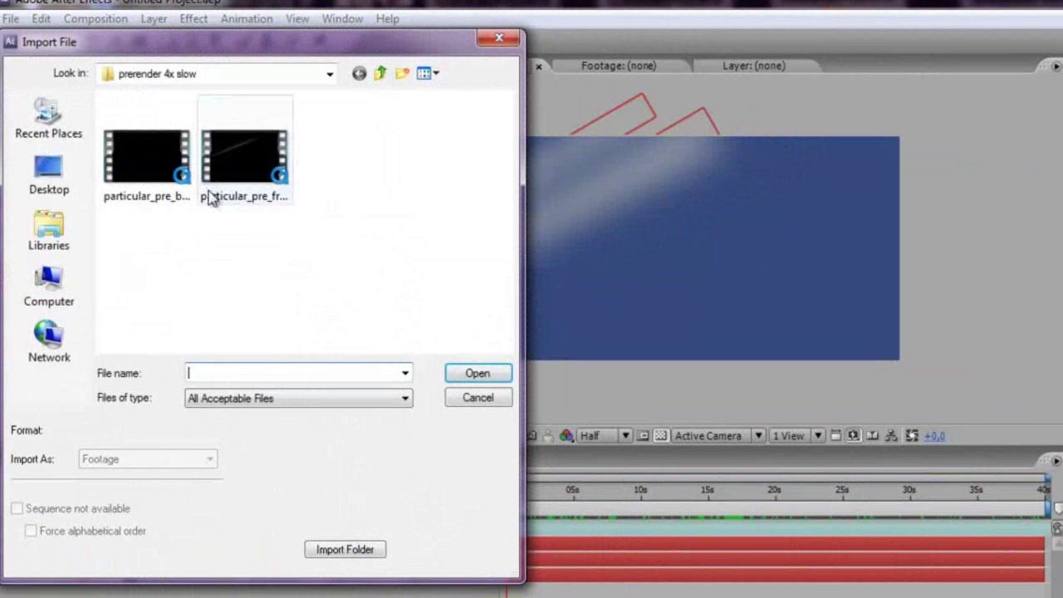
left_click(59, 304)
double_click(151, 184)
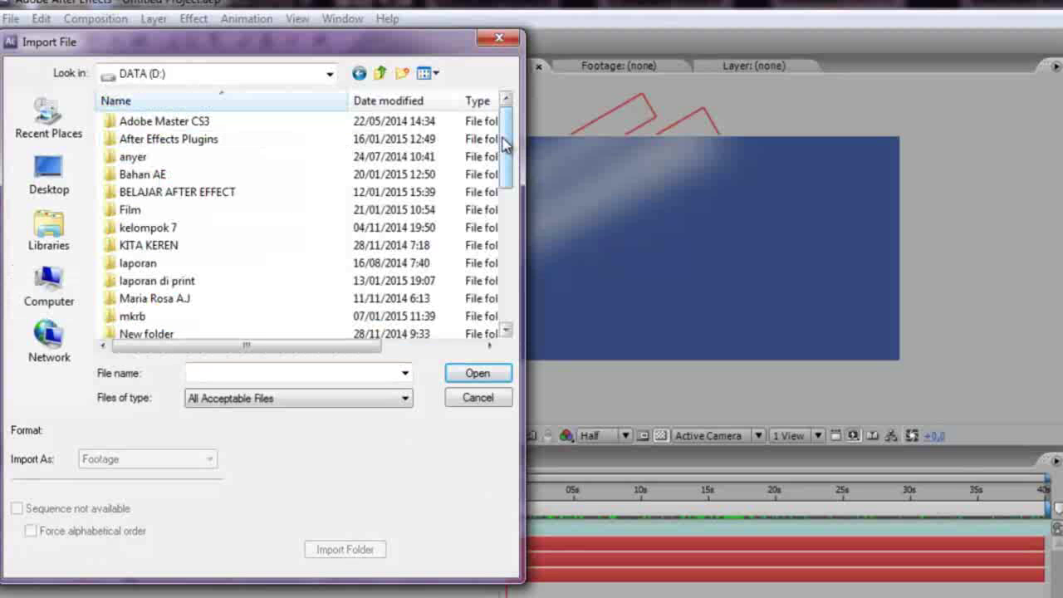
left_click_drag(506, 148, 506, 226)
double_click(407, 233)
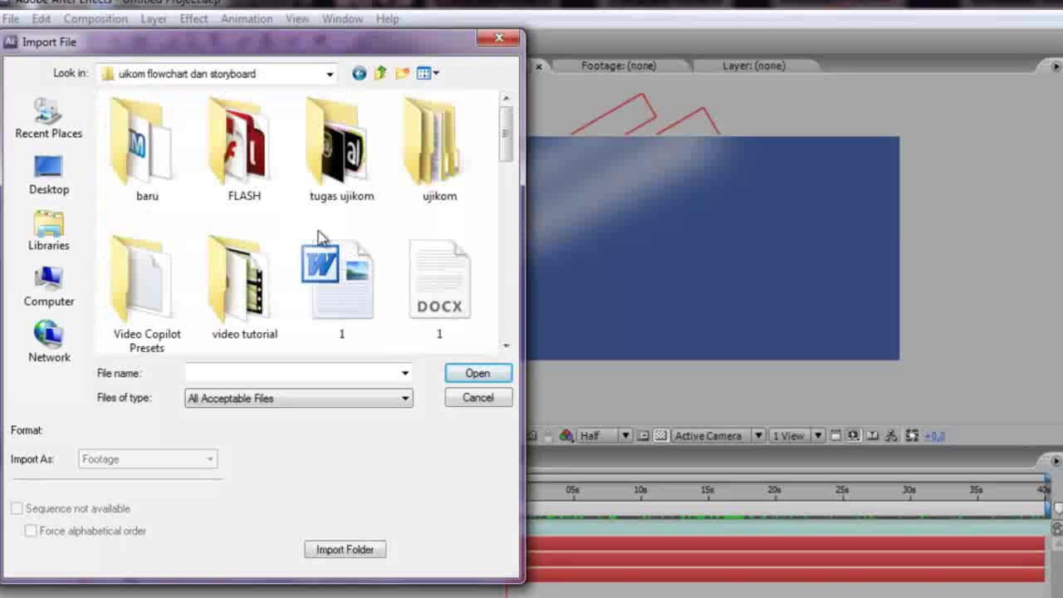
double_click(156, 204)
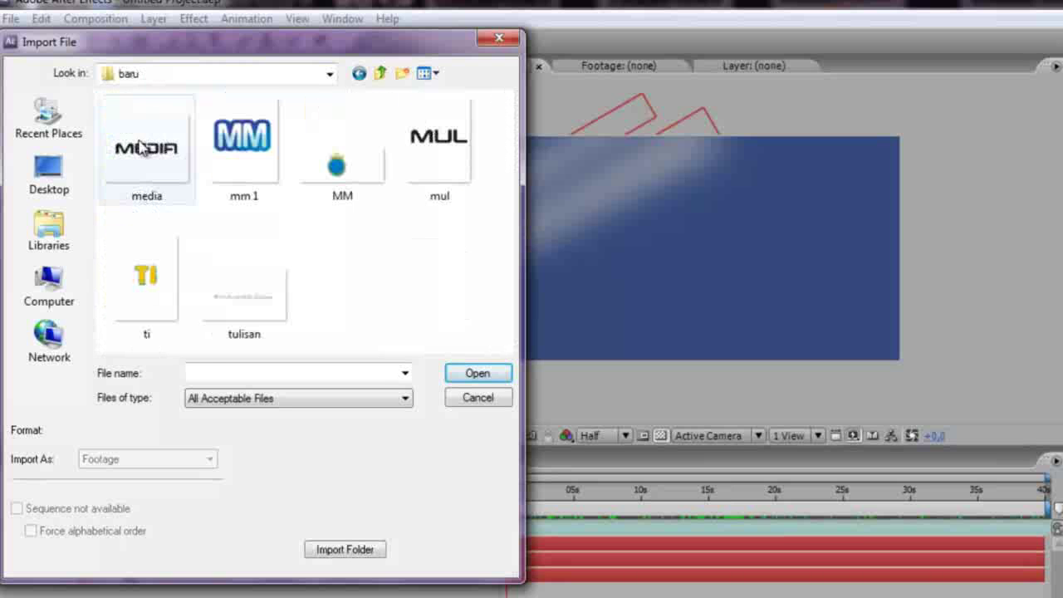
Import all six PNG images from the folder as footage: media, mm 1, MM, mul, ti and tulisan.
left_click(158, 204)
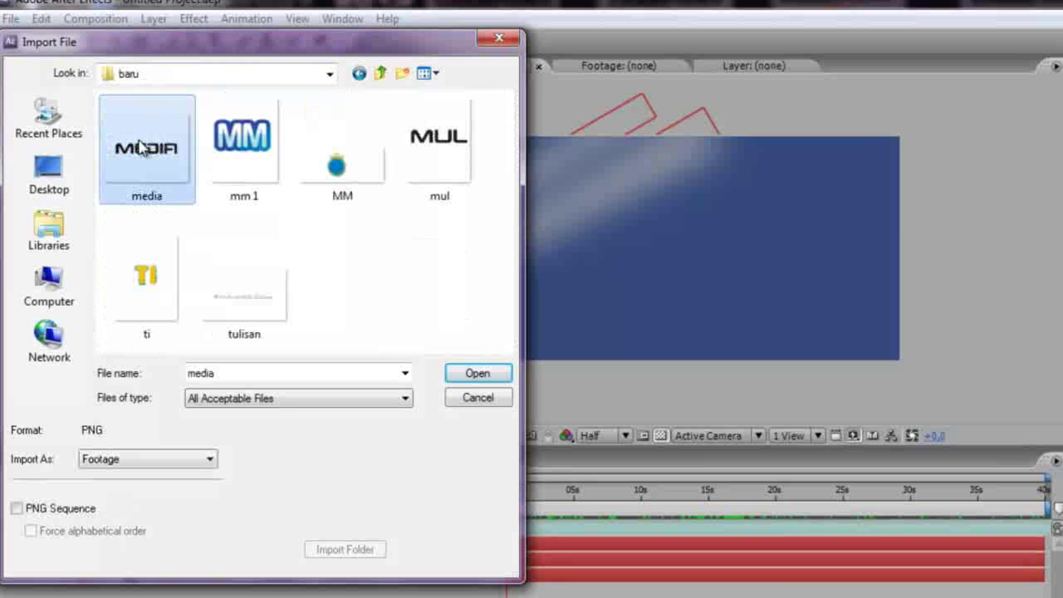
left_click(242, 331, "shift")
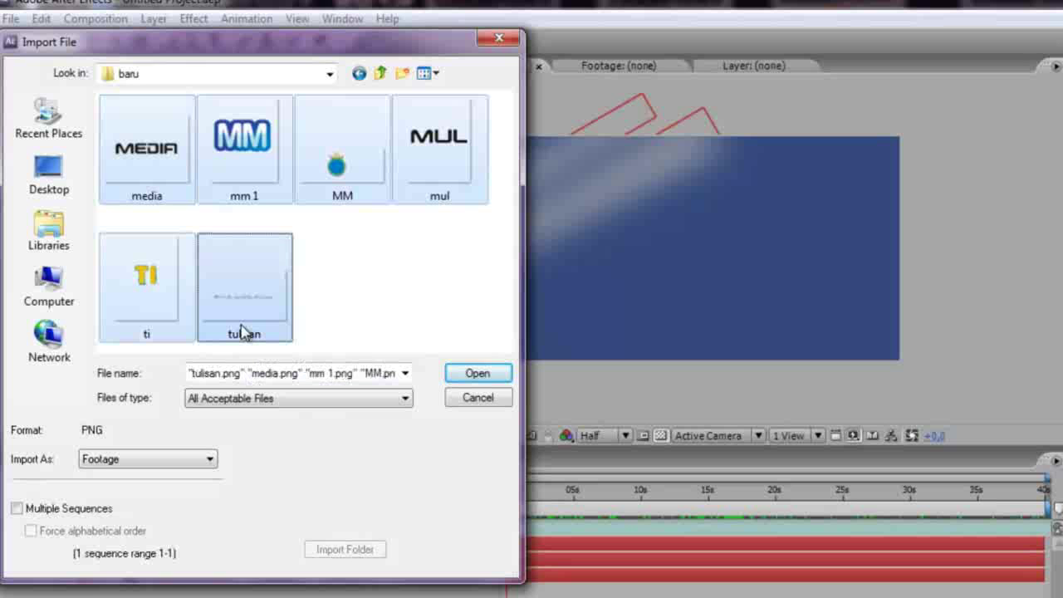
left_click(453, 372)
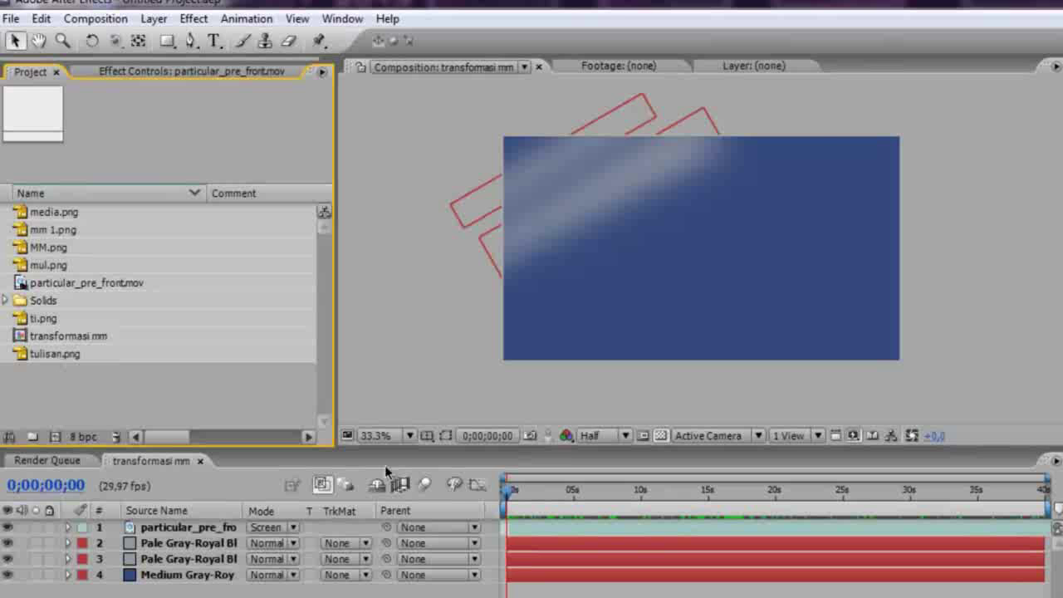
Add MM.png to the transformasi mm composition as the topmost layer, with the current time at 0;00;00;00.
mouse_move(508, 491)
left_mouse_down()
mouse_move(561, 496)
mouse_move(507, 497)
left_mouse_up()
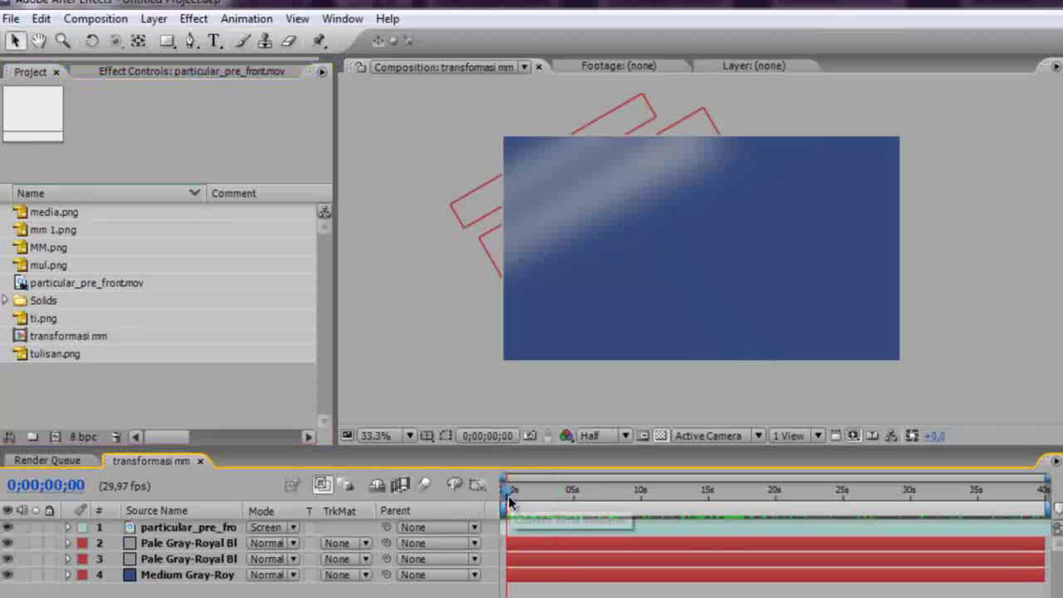
left_click(83, 250)
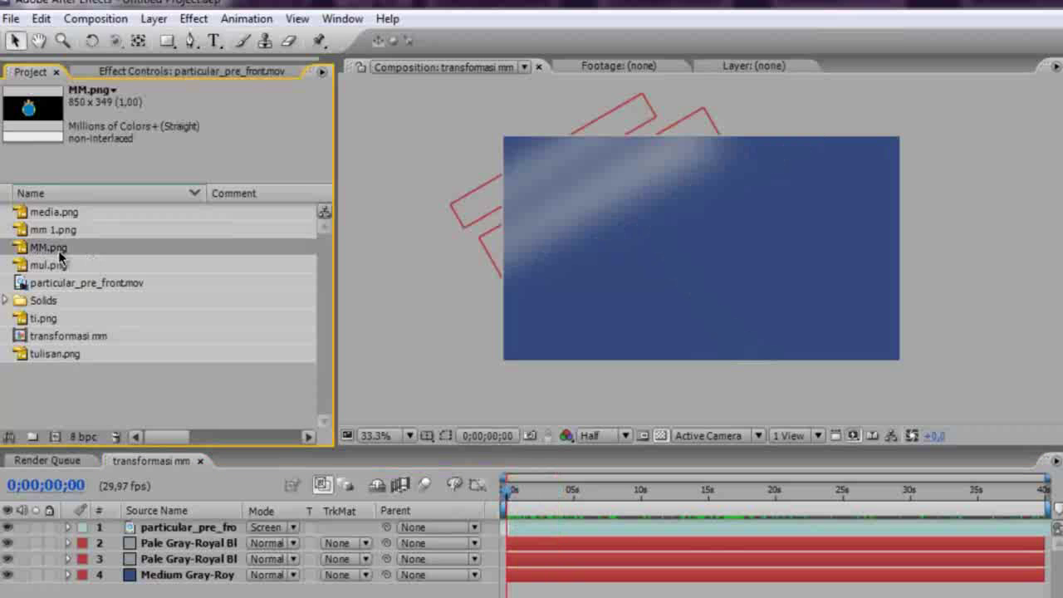
left_click_drag(60, 257, 144, 525)
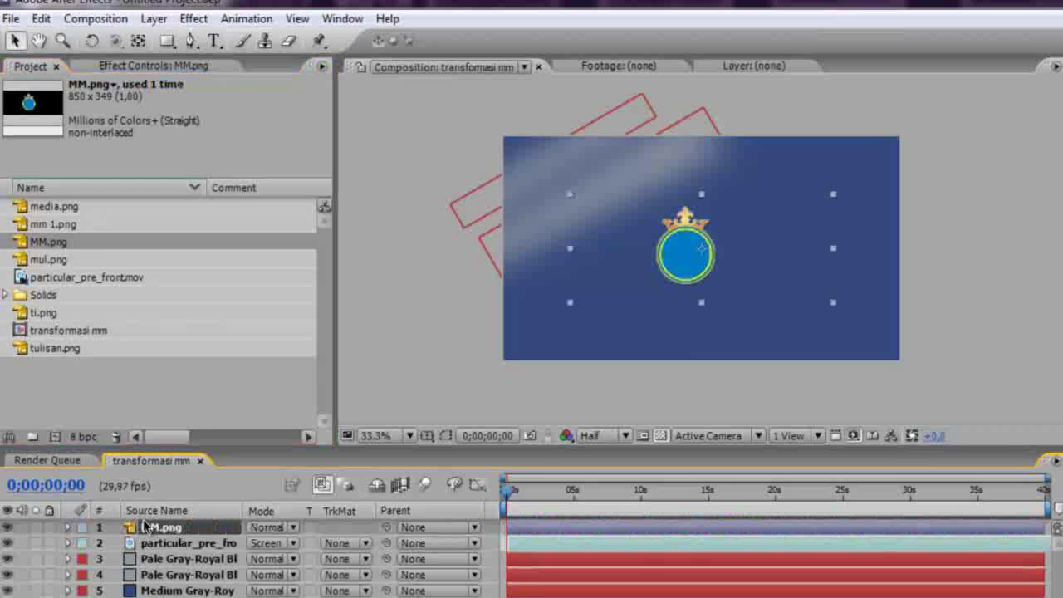
Place the MM.png crown logo near the middle of the frame, at about 646, 261.
left_click_drag(677, 268, 700, 257)
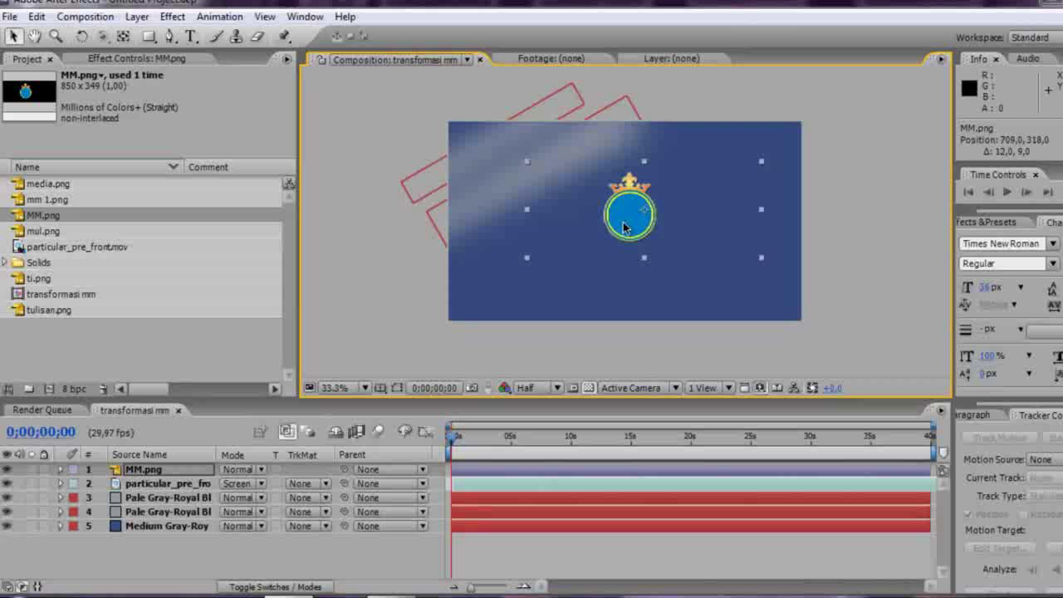
left_click_drag(624, 228, 622, 229)
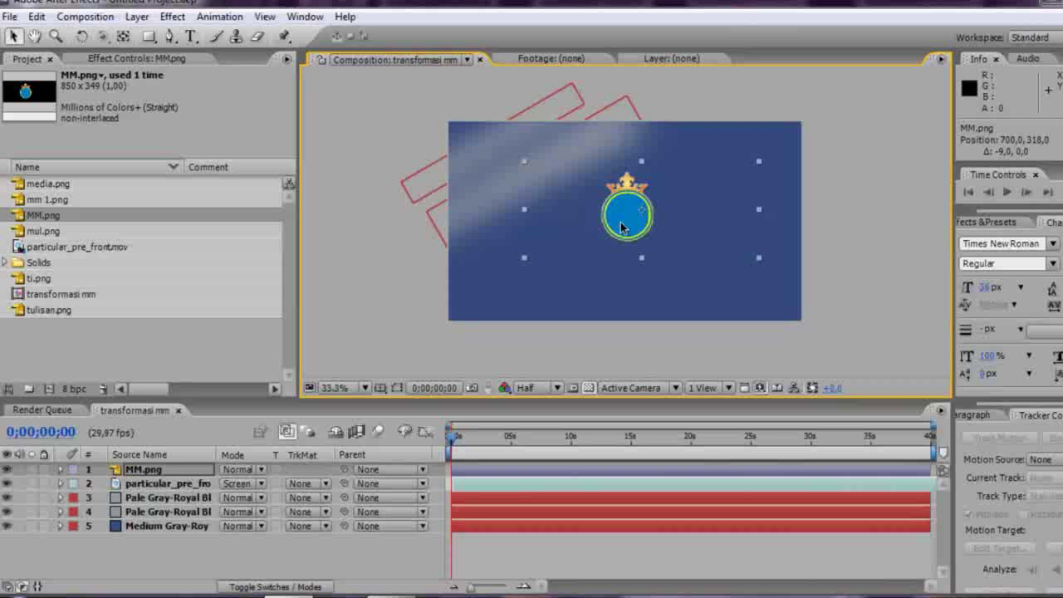
left_click_drag(621, 227, 629, 205)
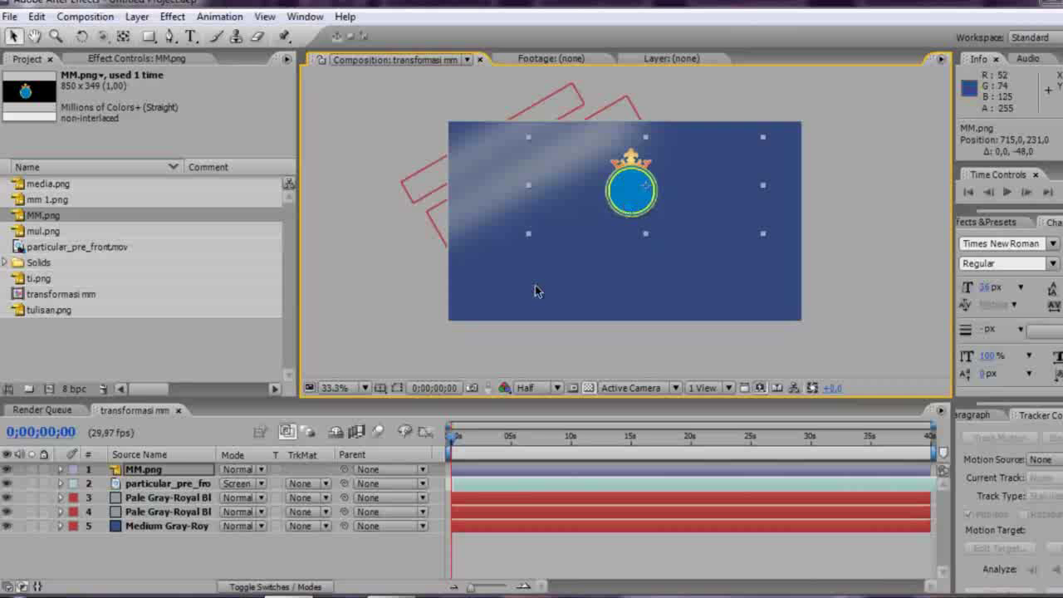
left_click_drag(621, 197, 611, 216)
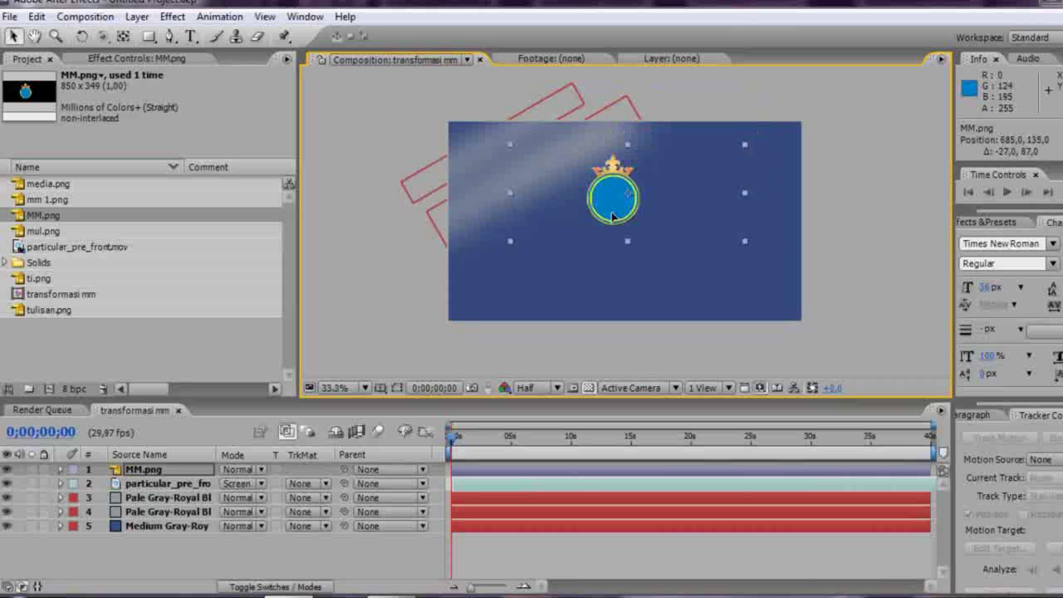
Enable keyframing for MM.png's Anchor Point, Position, Scale, Rotation and Opacity at 0;00;00;00.
left_click(60, 470)
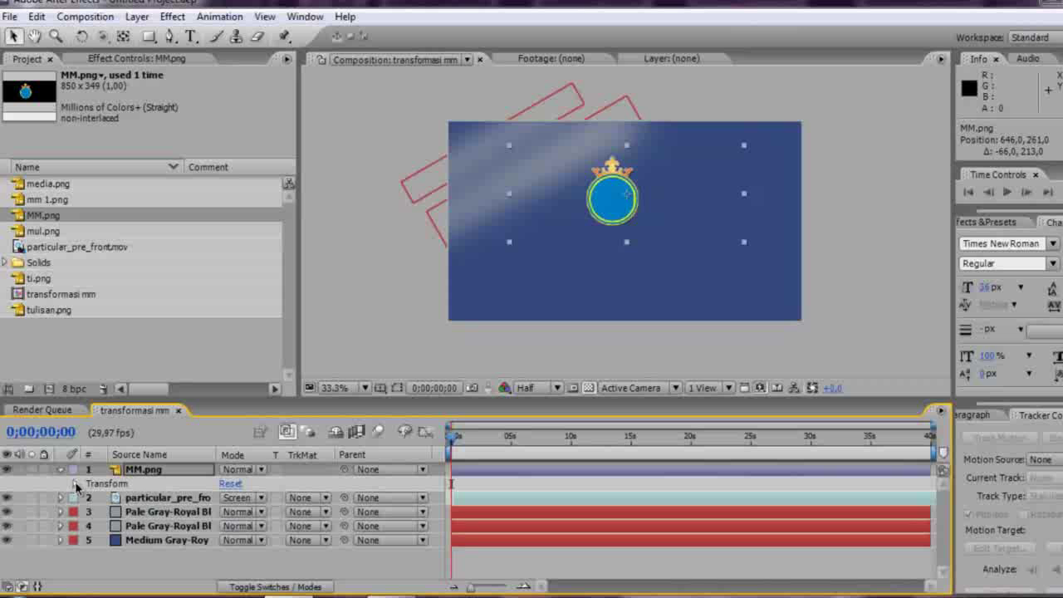
left_click(76, 484)
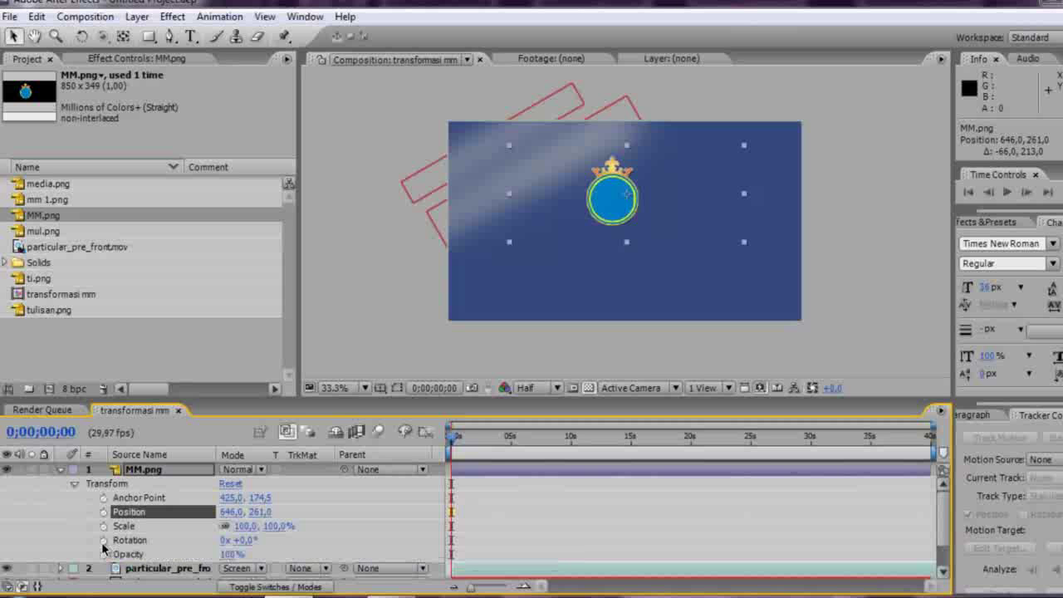
left_click(103, 497)
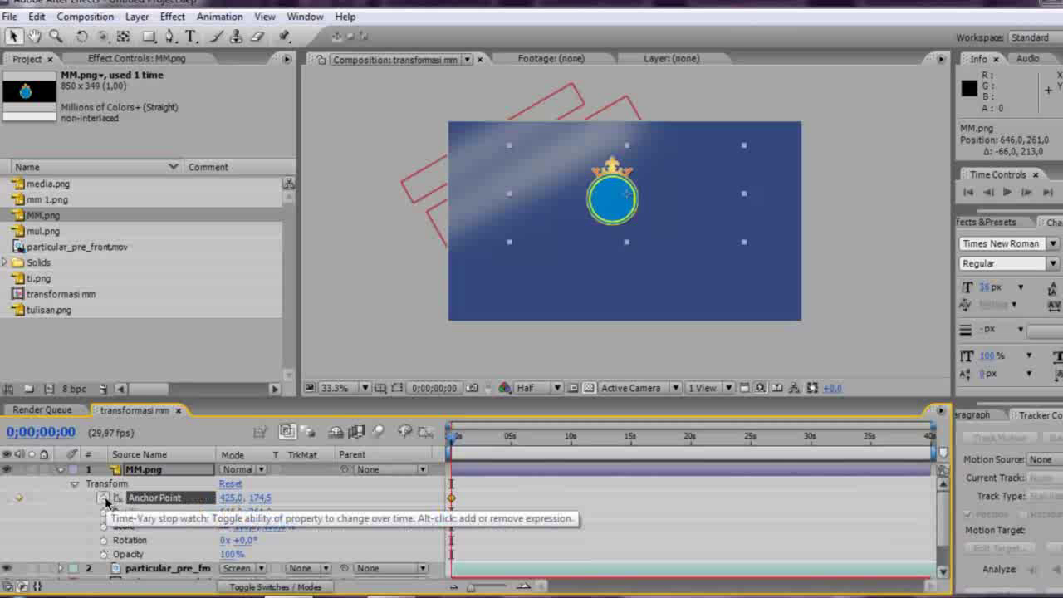
left_click(103, 511)
left_click(103, 526)
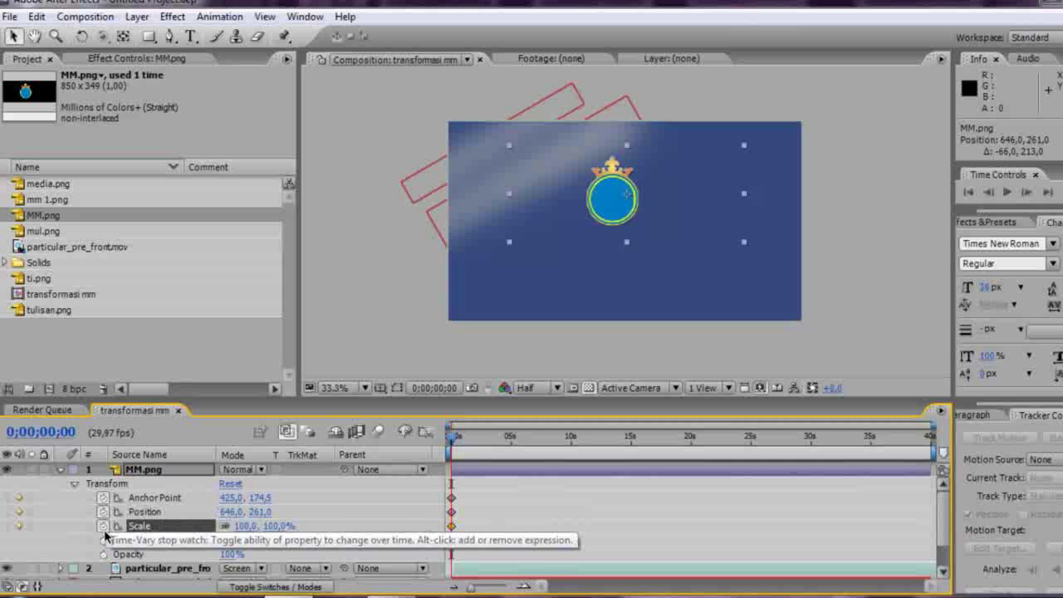
left_click(103, 539)
left_click(103, 554)
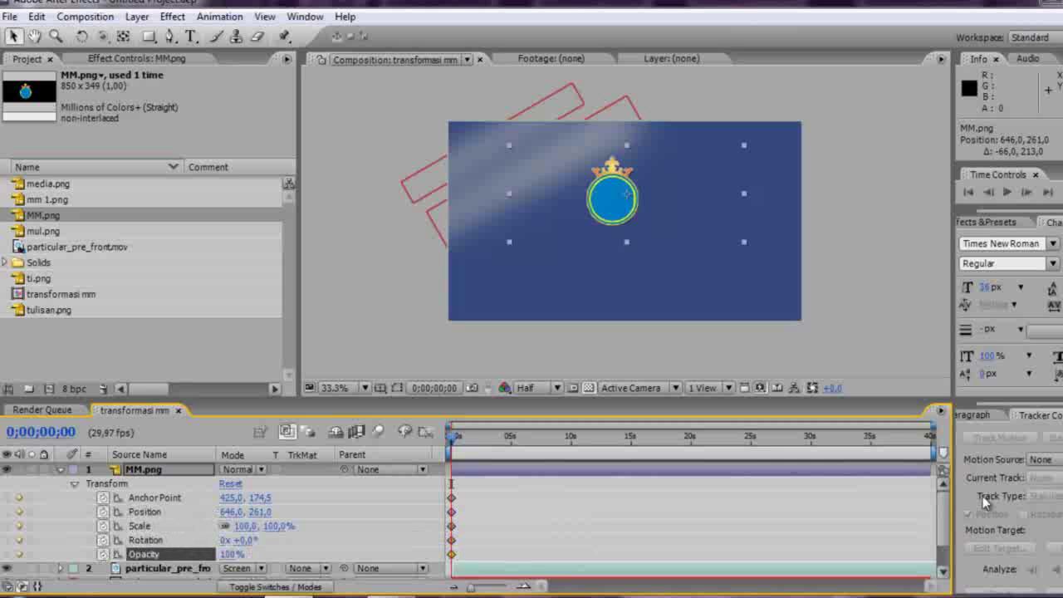
left_click(942, 572)
left_click(942, 572)
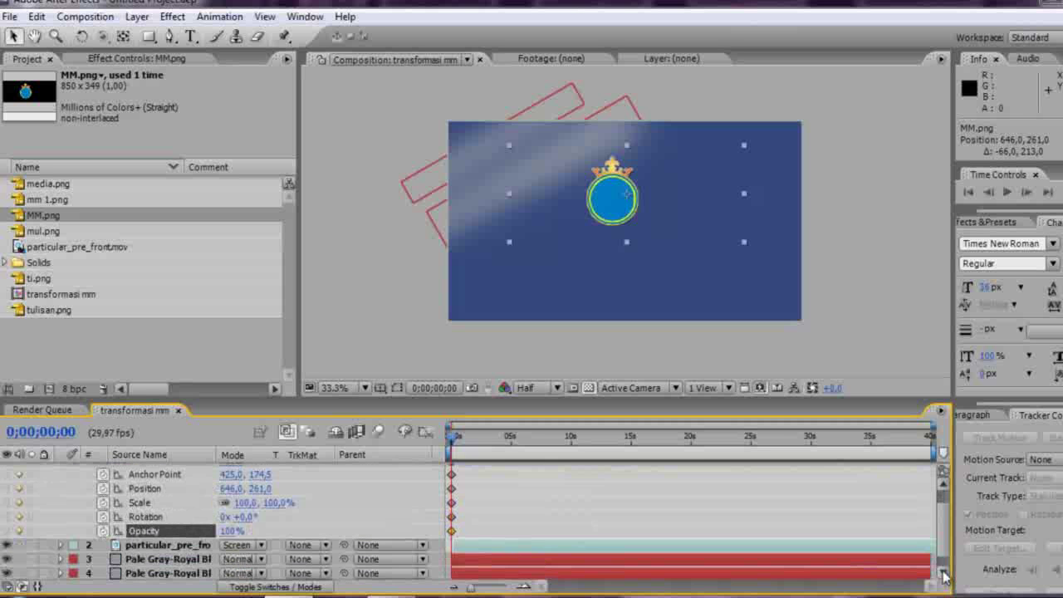
scroll(949, 493, "up", 2)
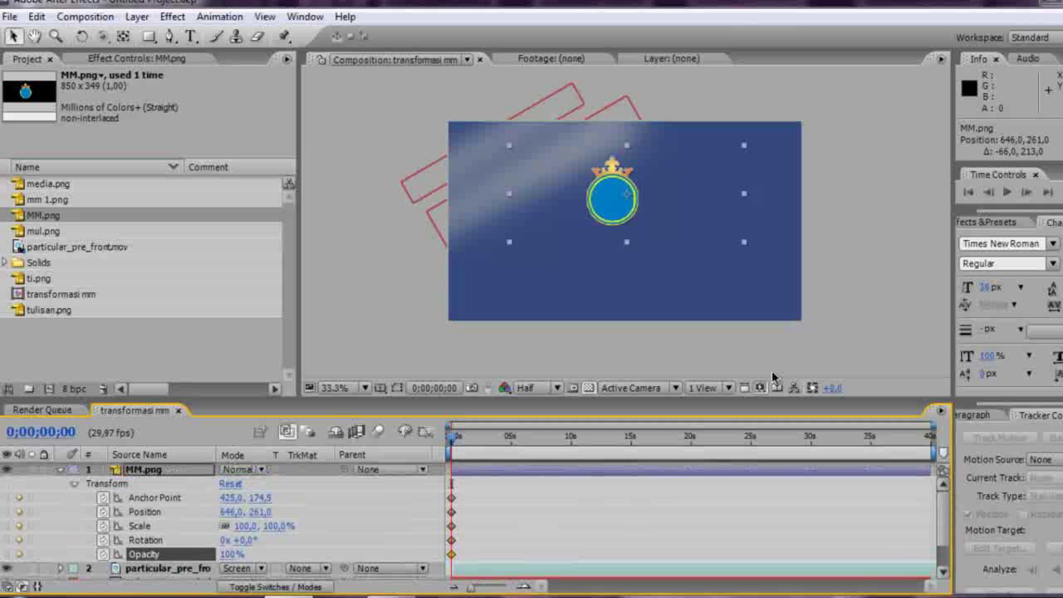
Move MM.png's starting position at 0;00;00;00 out of sight above the frame, to about 693, -174.
left_click_drag(605, 209, 626, 117)
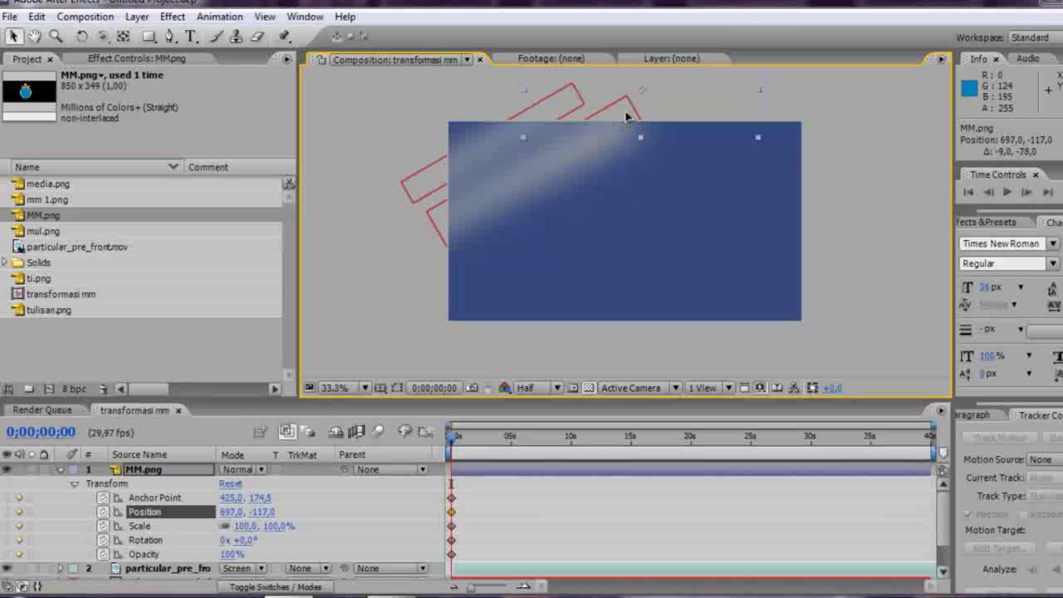
left_click(366, 388)
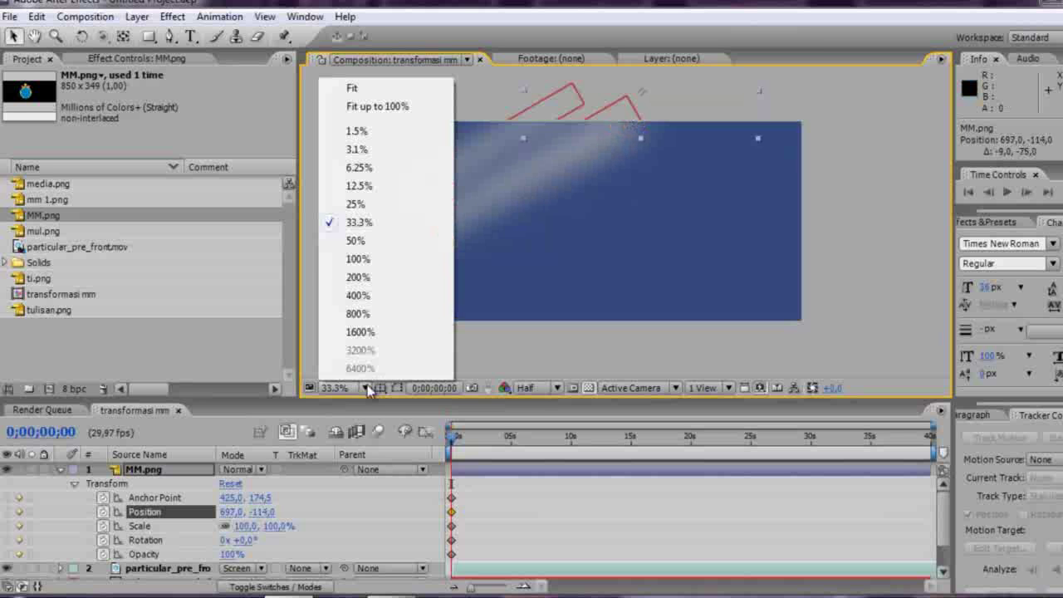
left_click(384, 204)
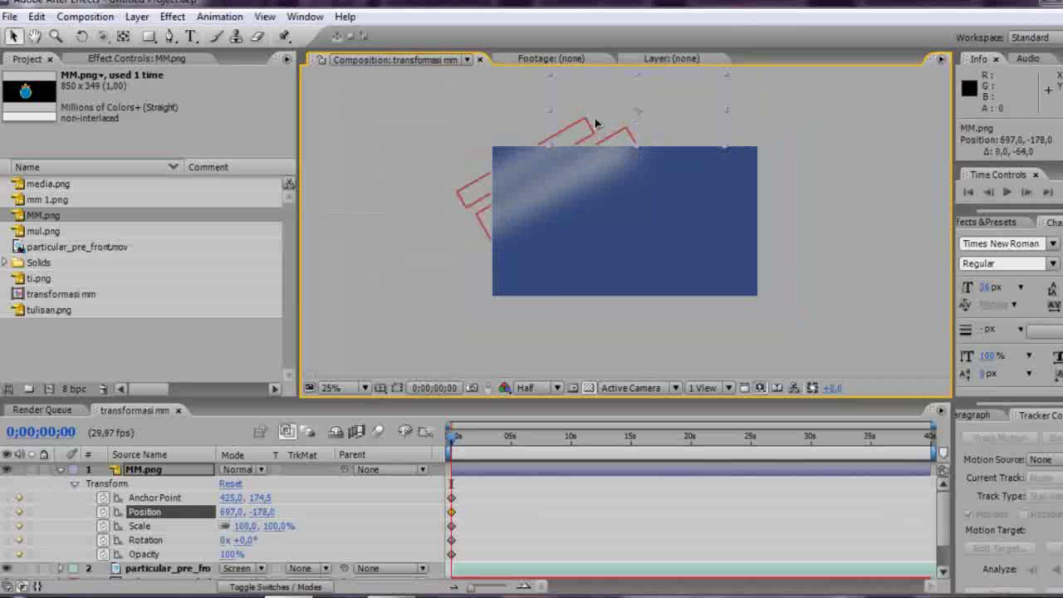
left_click_drag(594, 125, 594, 124)
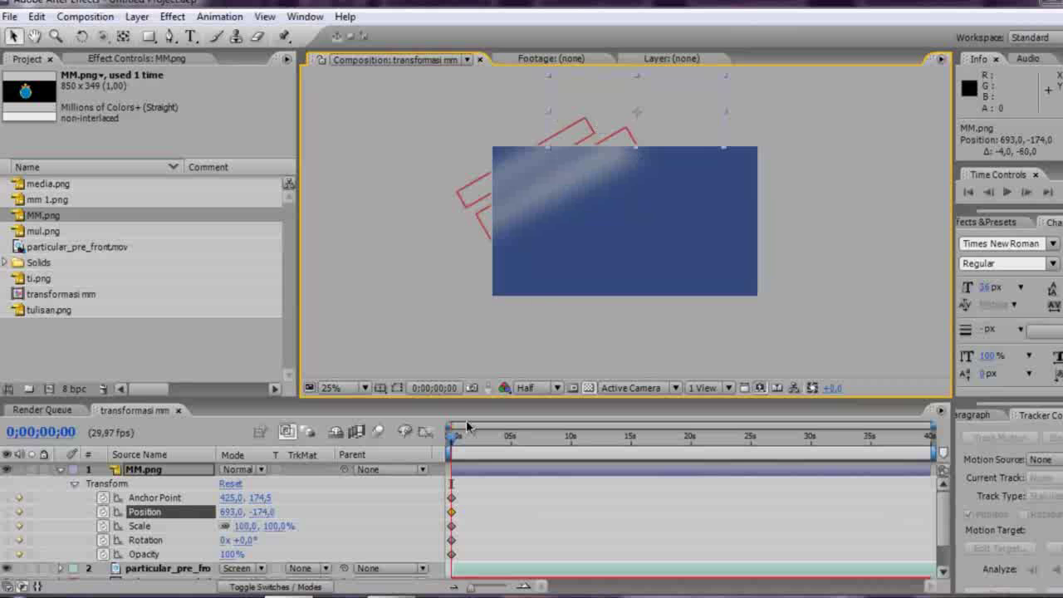
Keyframe MM.png narrowed to about 77% width at 693, -66 on 0;00;00;08, and about 65% width at 689, -50 on 0;00;00;17.
left_click_drag(452, 444, 455, 445)
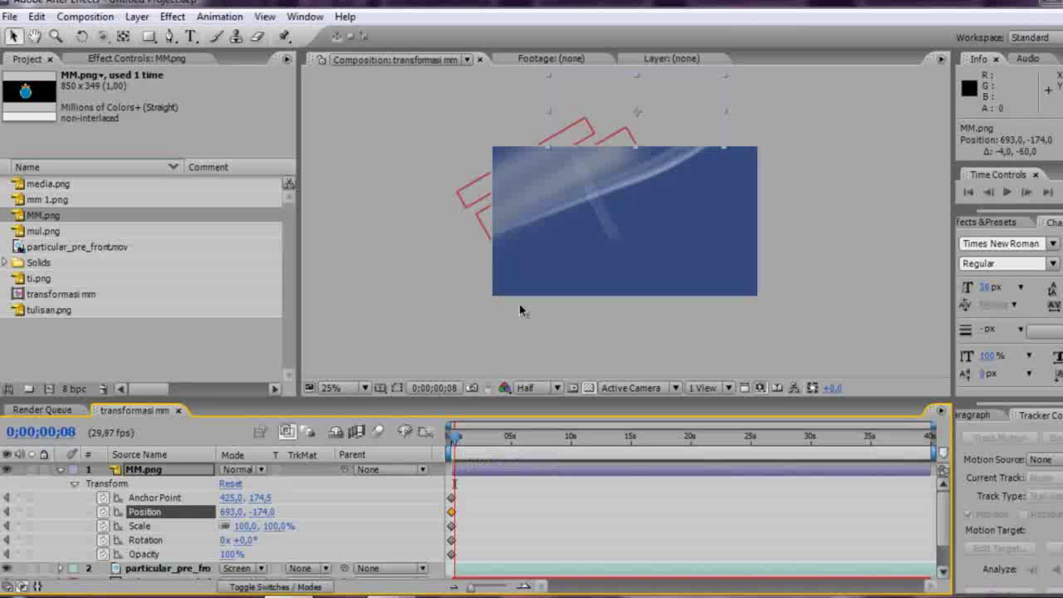
left_click_drag(549, 116, 597, 141)
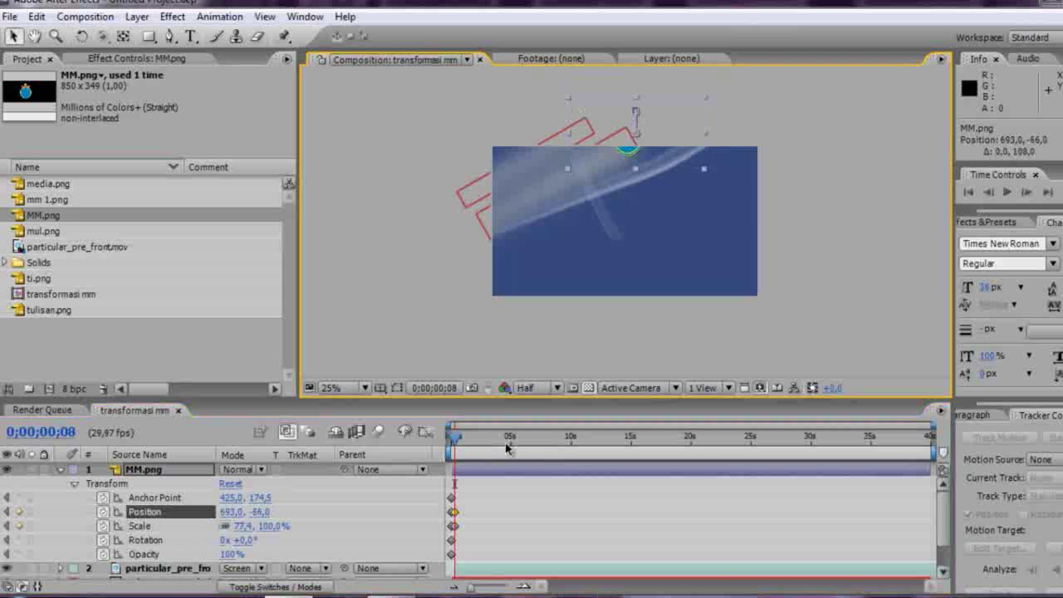
left_click_drag(456, 442, 460, 440)
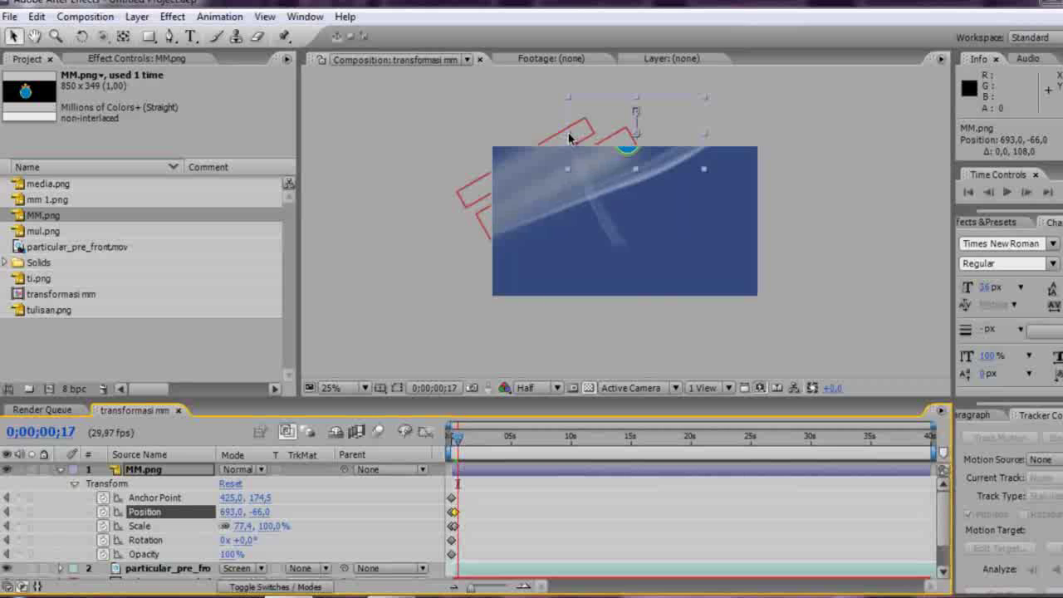
left_click_drag(569, 137, 610, 156)
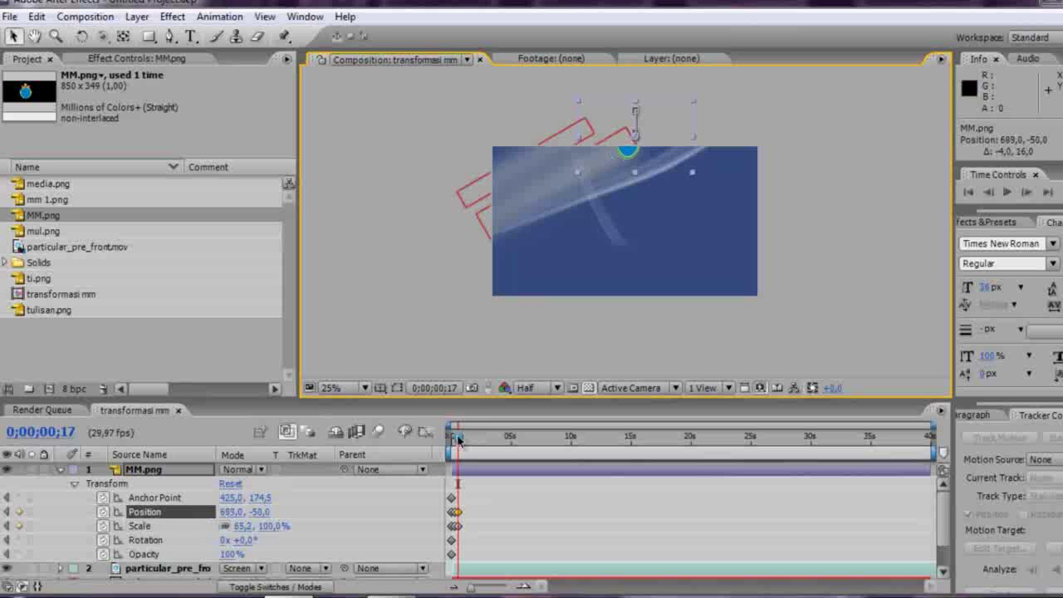
Keyframe MM.png narrowed to about 53% width at 689, 6 on 0;00;00;21, and about 34% width at 673, 94 on 0;00;01;01.
left_click_drag(458, 440, 458, 440)
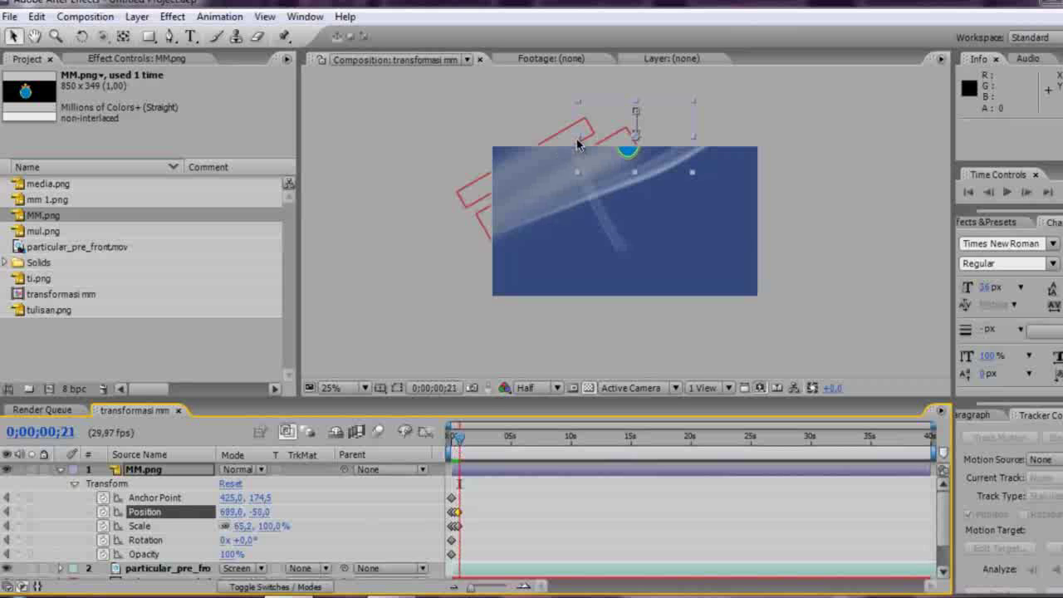
left_click_drag(579, 145, 631, 166)
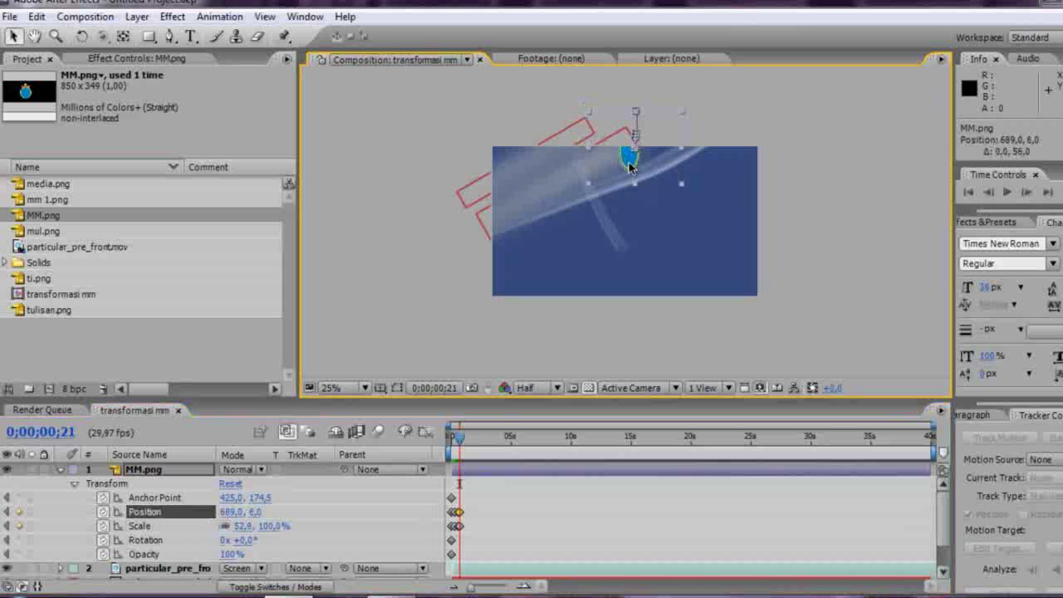
left_click_drag(457, 440, 462, 442)
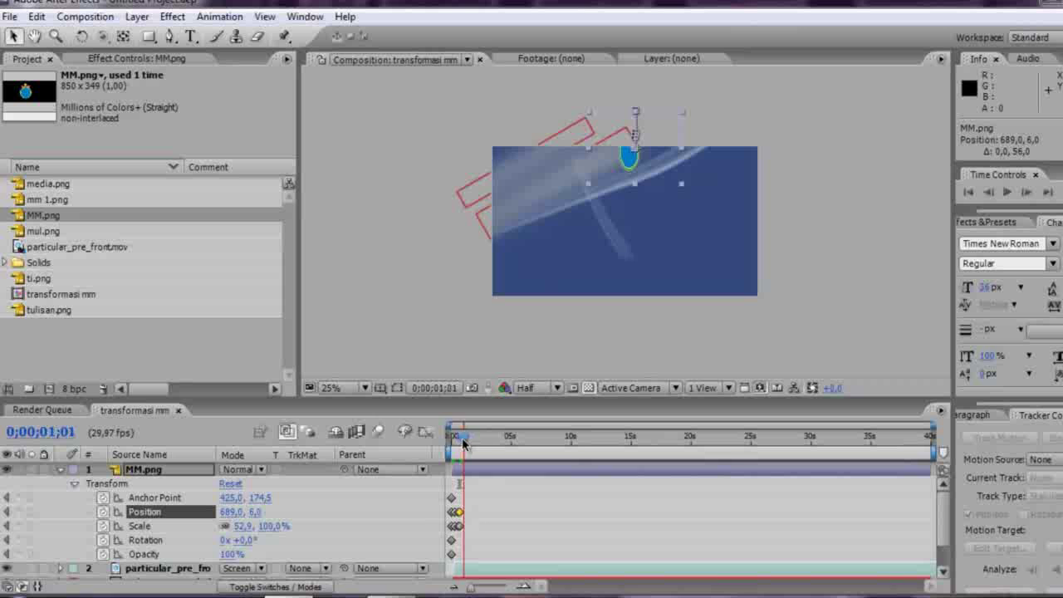
left_click_drag(589, 155, 625, 181)
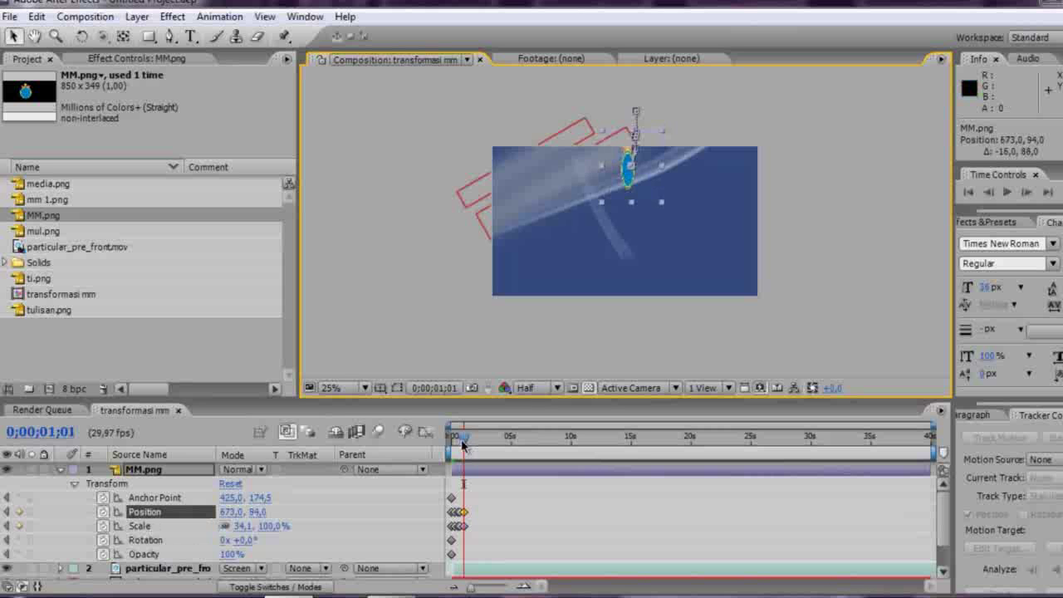
Keyframe MM.png narrowed to about 17% width on 0;00;01;14, and about 9% width at 653, 162 on 0;00;01;26.
left_click_drag(463, 446, 468, 440)
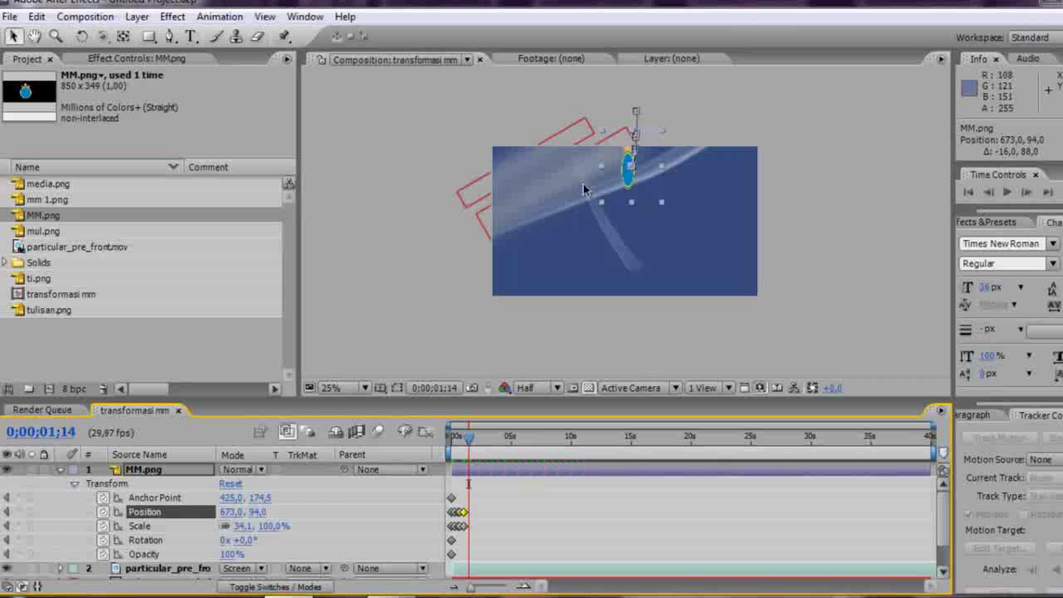
left_click_drag(605, 170, 619, 173)
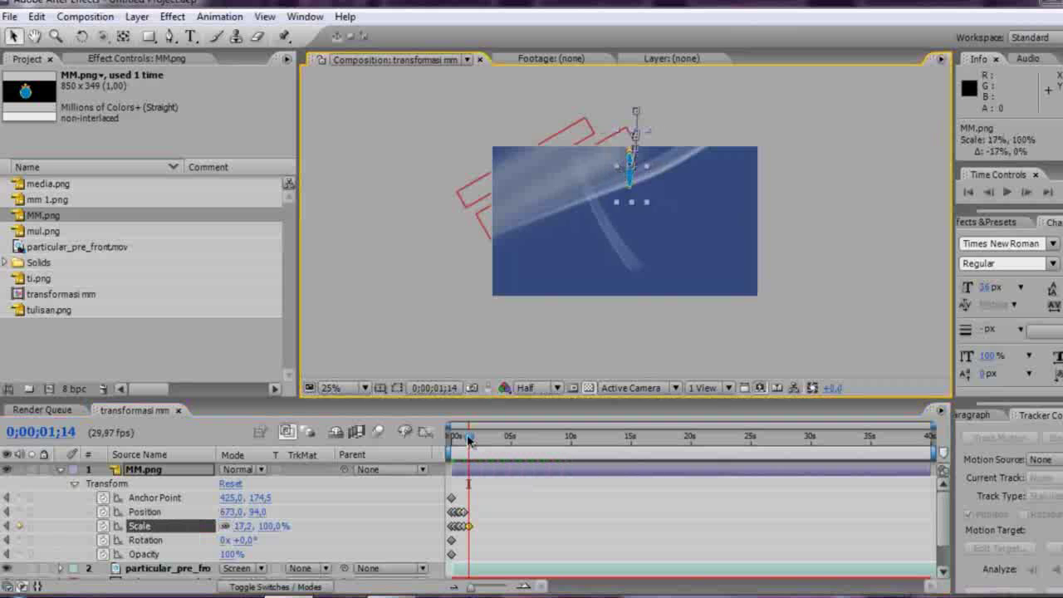
left_click_drag(468, 439, 474, 441)
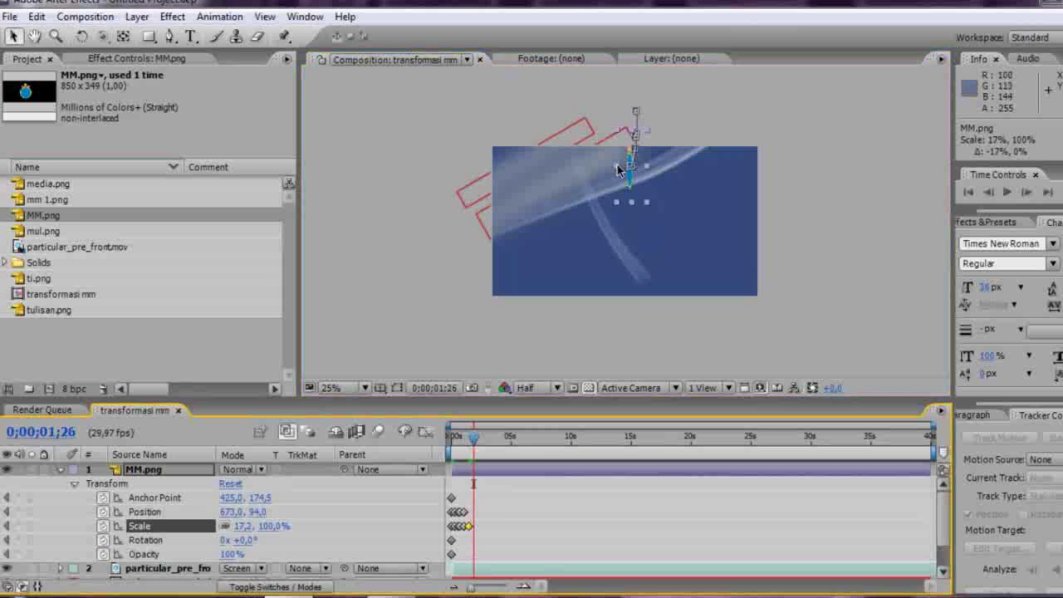
left_click_drag(617, 170, 623, 171)
left_click_drag(623, 170, 627, 170)
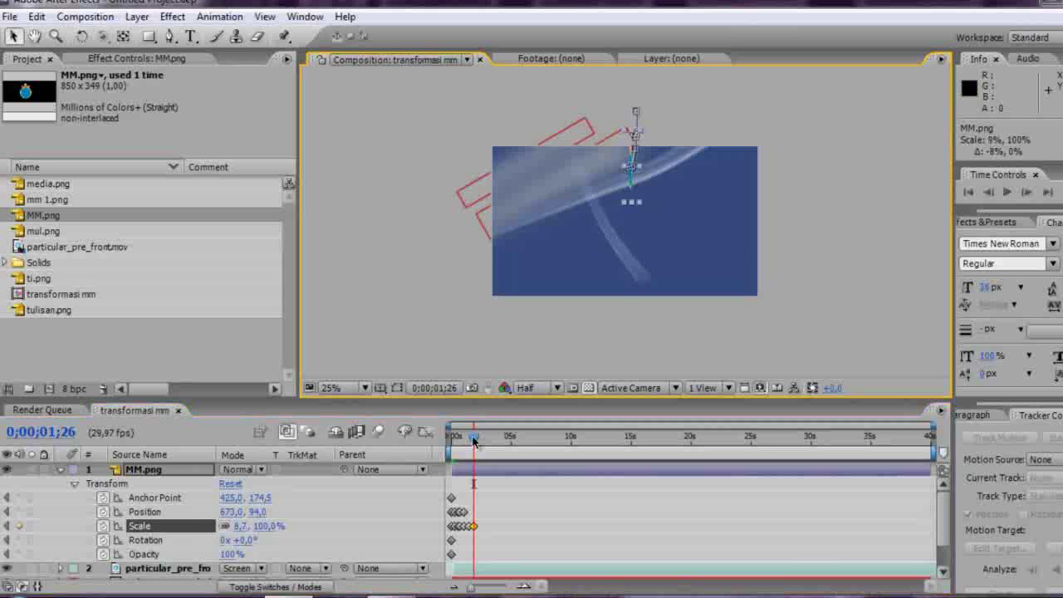
left_click_drag(630, 182, 627, 197)
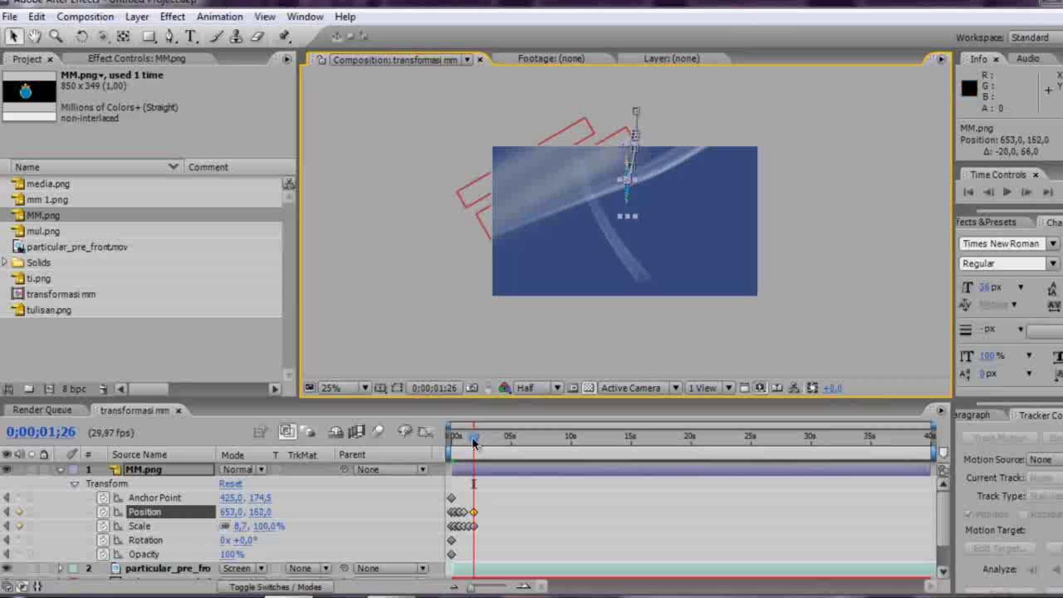
Keyframe MM.png widened to about 41% width on 0;00;02;06 and play the animation back from the start.
left_click_drag(473, 440, 478, 440)
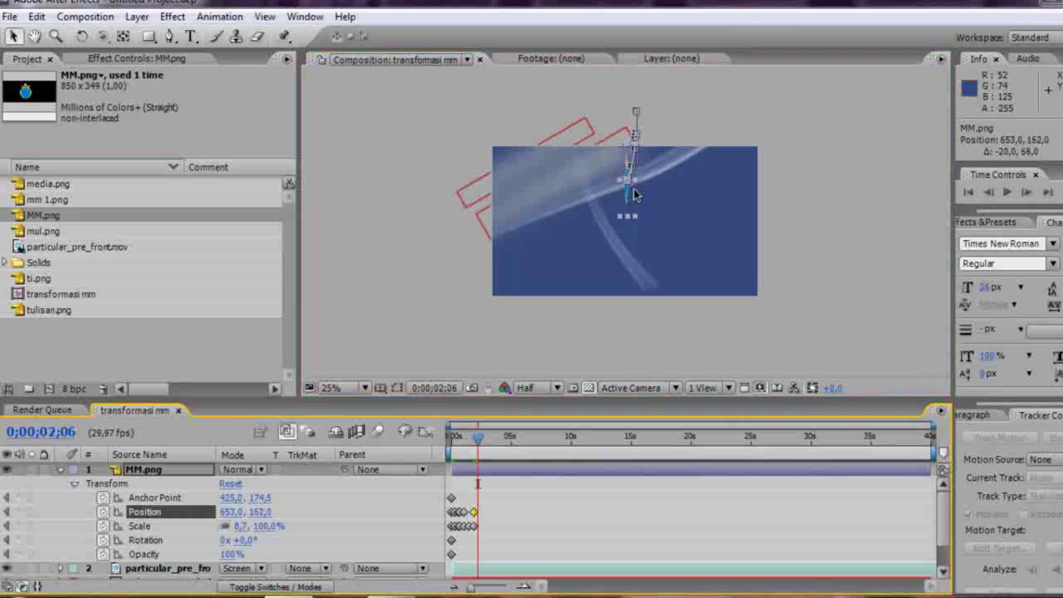
left_click_drag(621, 184, 592, 192)
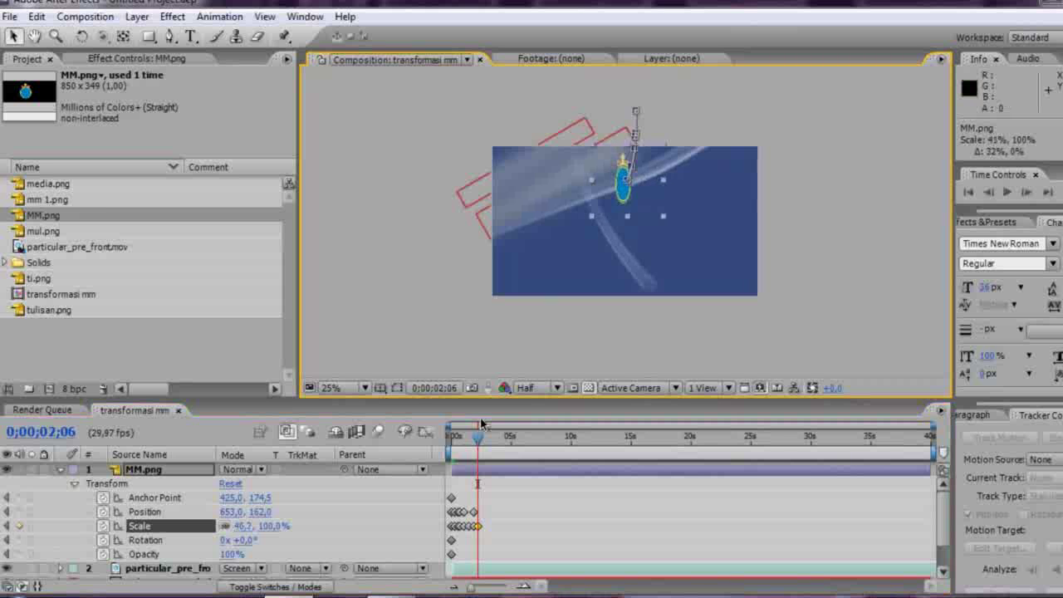
left_click_drag(479, 444, 448, 444)
key("space")
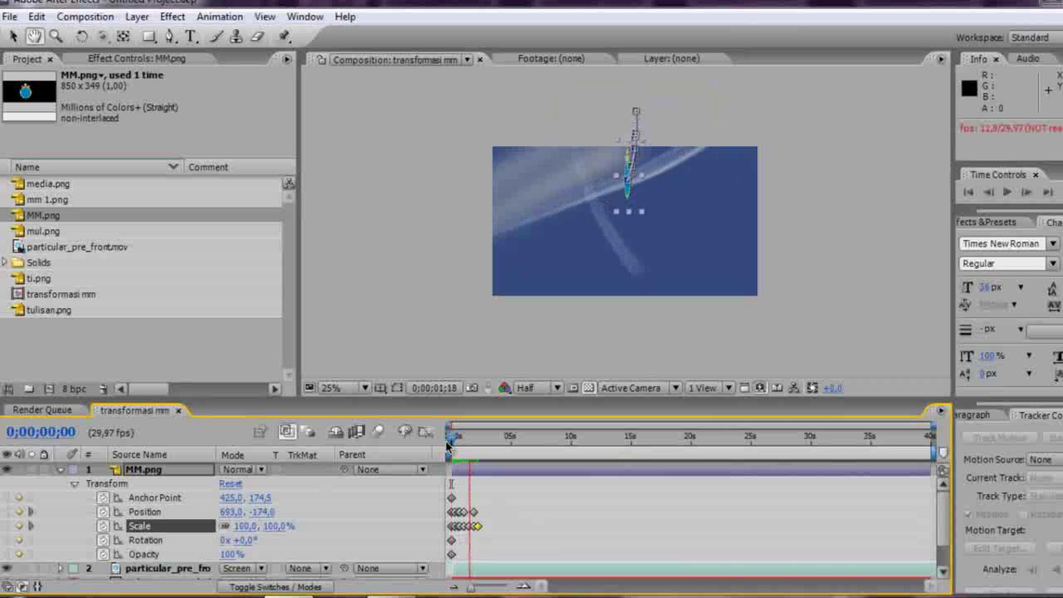
key("space")
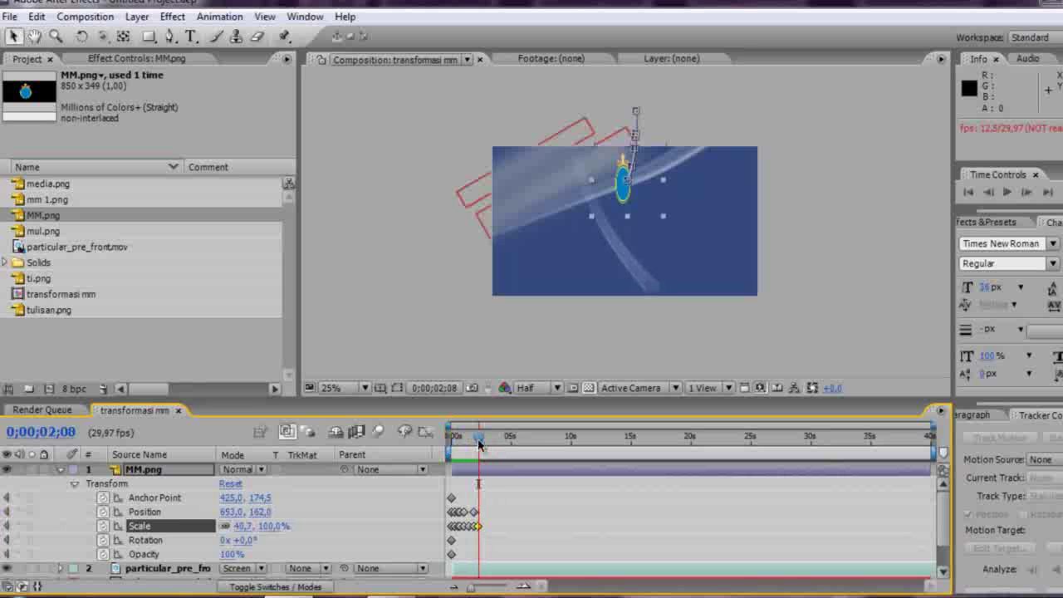
Keyframe MM.png widened to about 58% width on 0;00;02;17, and about 83% width at 621, 246 on 0;00;03;03.
left_click_drag(479, 444, 482, 446)
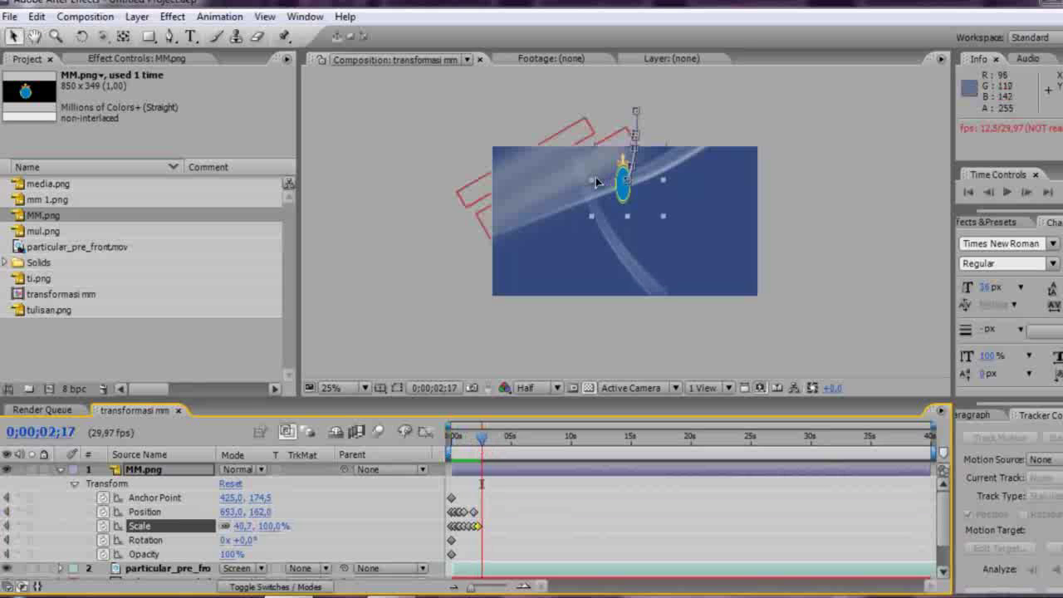
left_click_drag(595, 177, 599, 181)
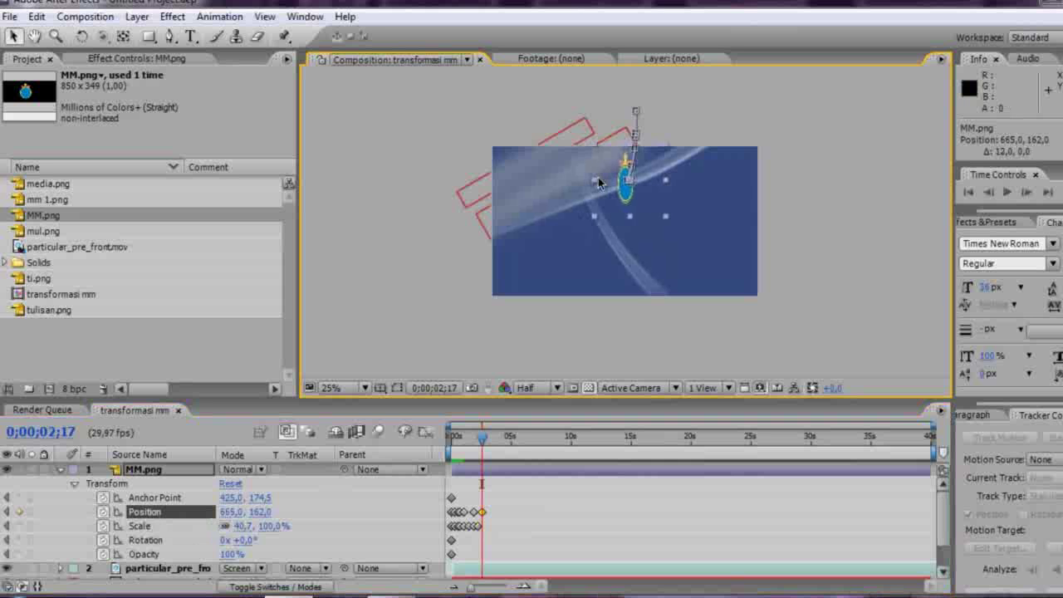
key("ctrl+z")
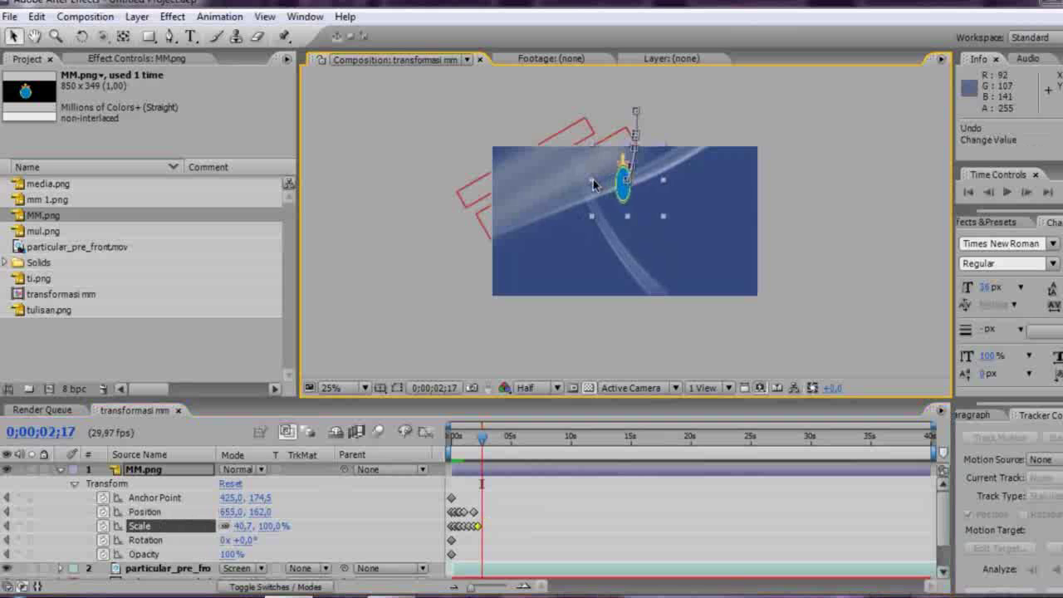
left_click_drag(589, 185, 578, 186)
left_click_drag(482, 444, 489, 444)
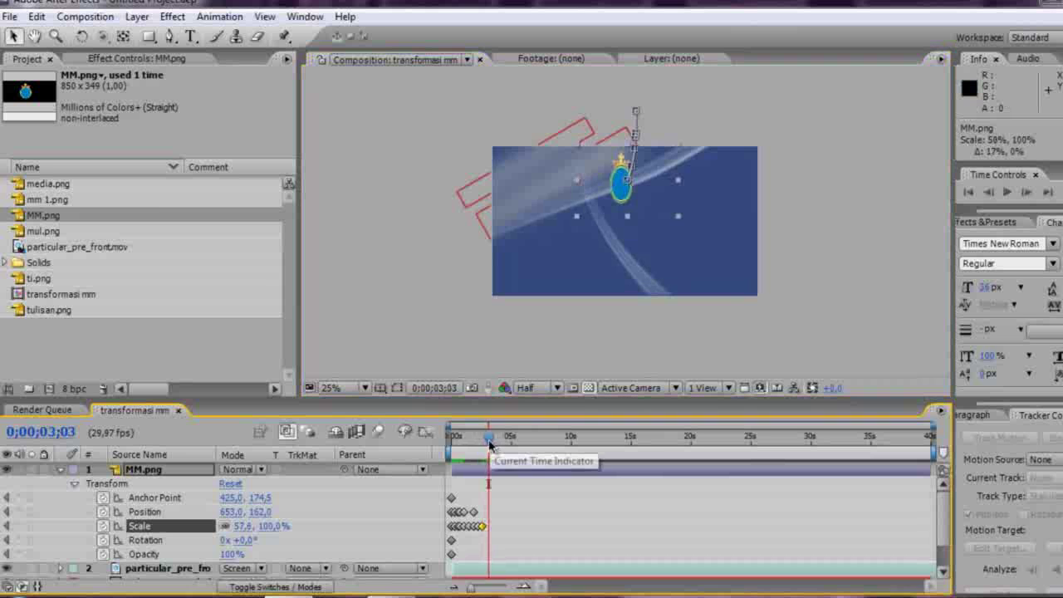
left_click_drag(582, 182, 606, 226)
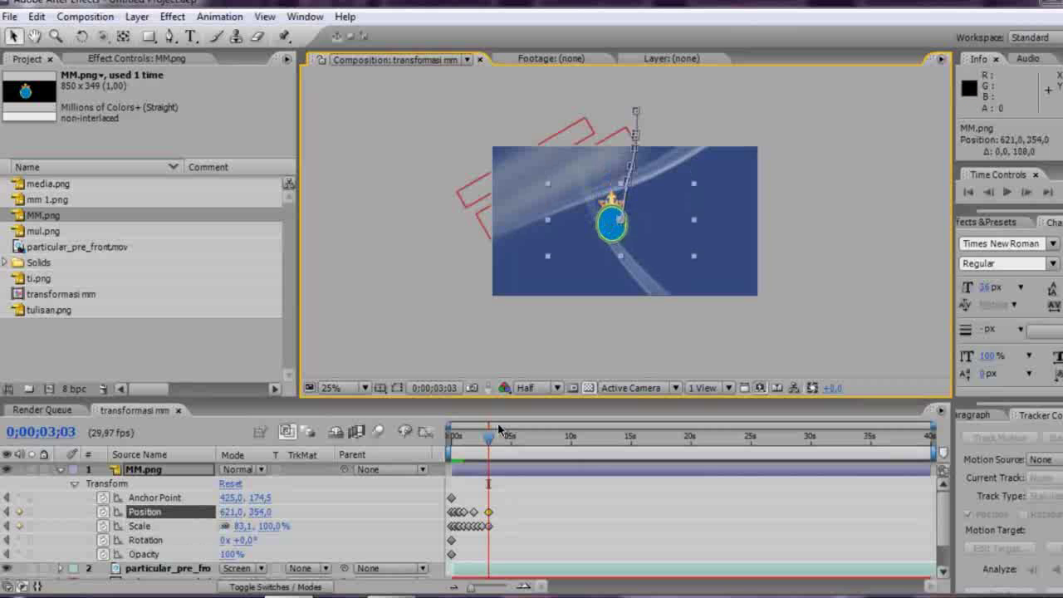
key("ctrl+z")
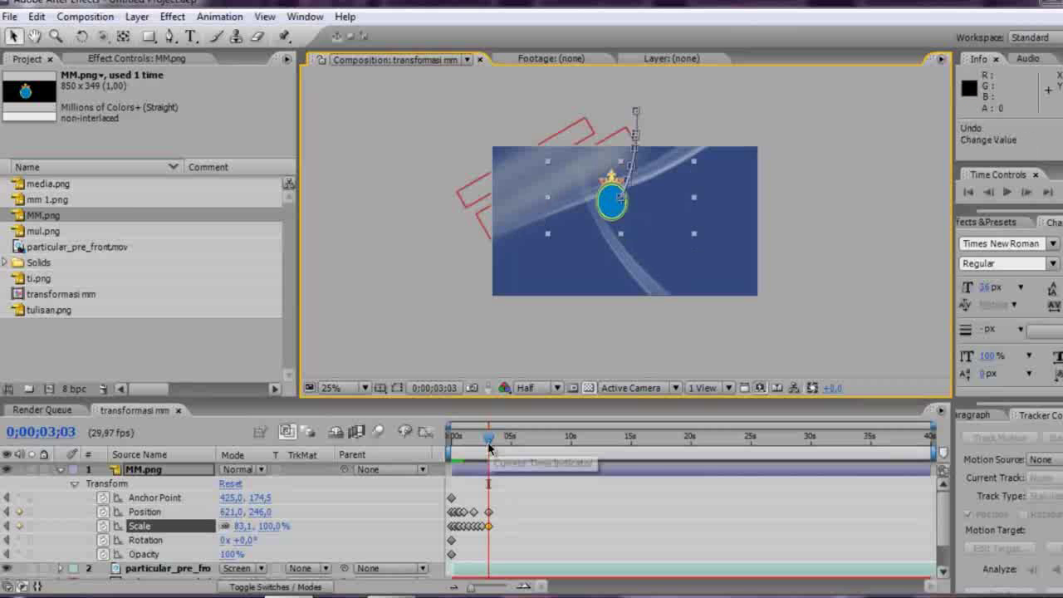
Keyframe MM.png at about 101% width and position 689, 342 on 0;00;03;22, and deselect the layer.
left_click_drag(488, 440, 495, 440)
left_click_drag(553, 201, 552, 203)
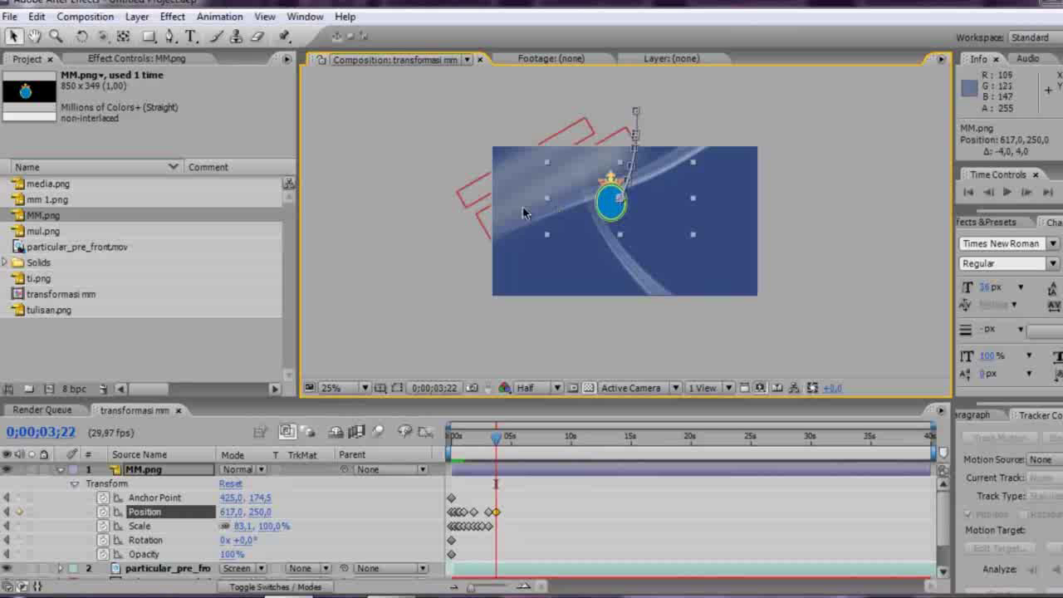
key("ctrl+z")
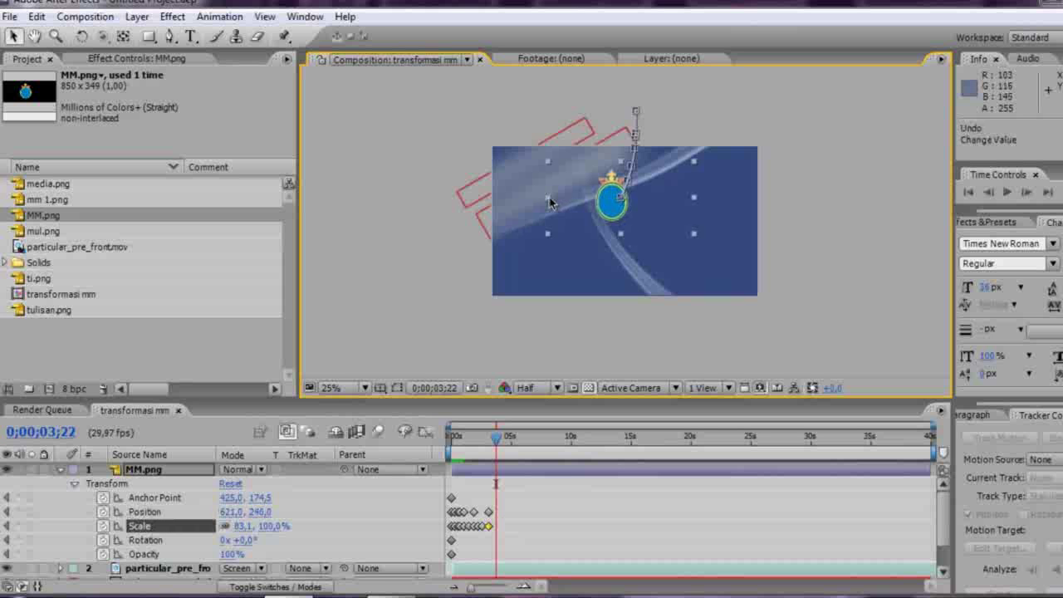
left_click_drag(548, 199, 545, 198)
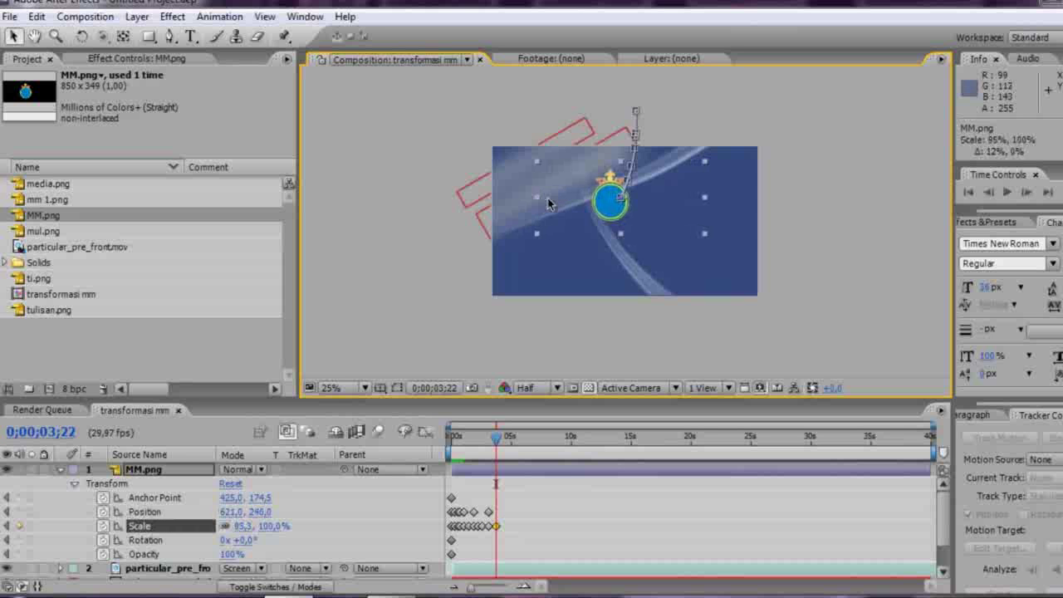
left_click_drag(609, 208, 609, 229)
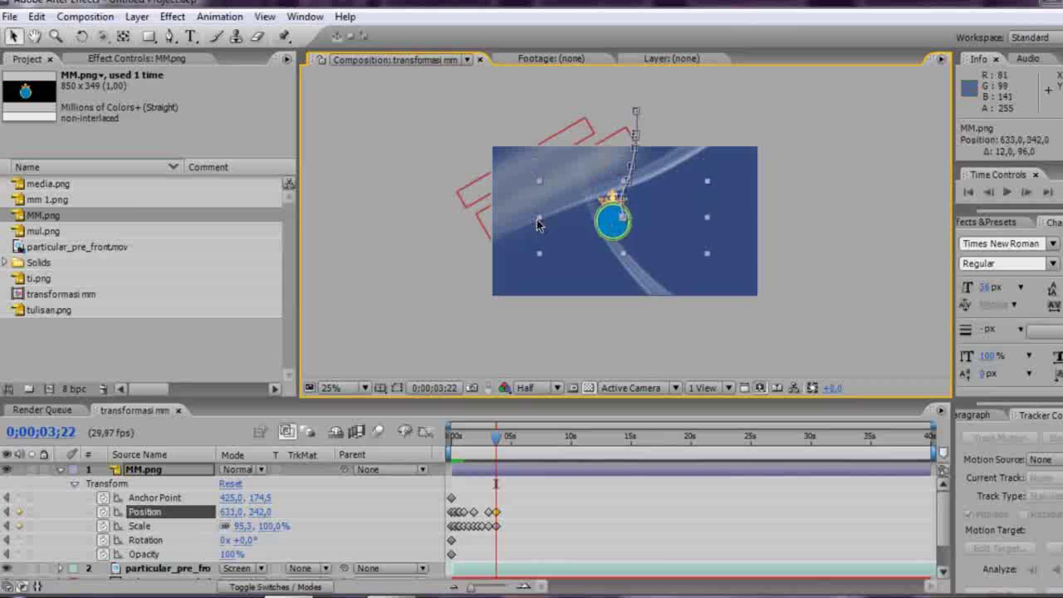
left_click_drag(539, 217, 533, 224)
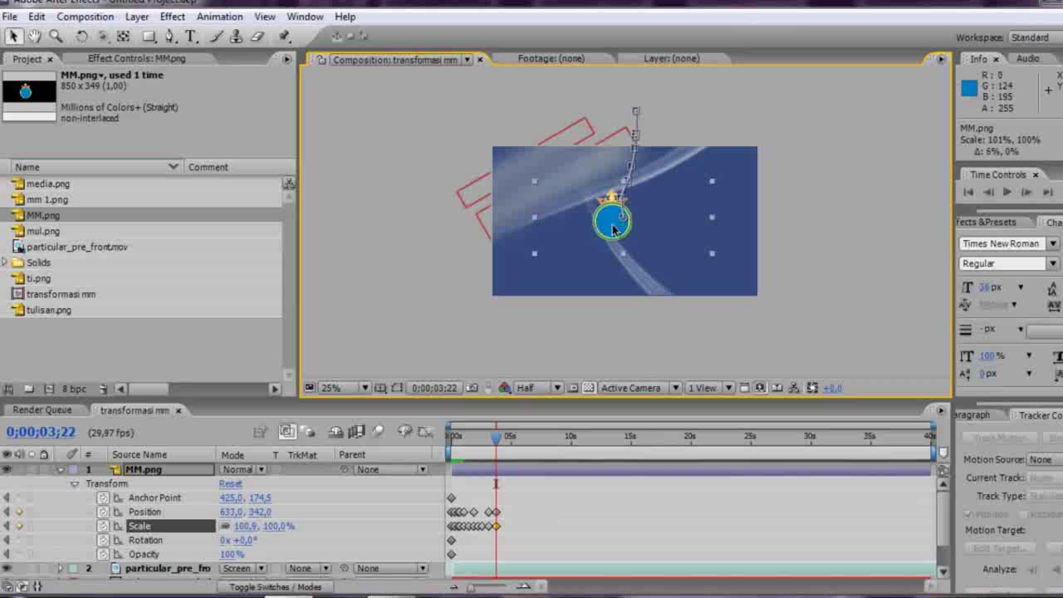
left_click_drag(613, 229, 625, 232)
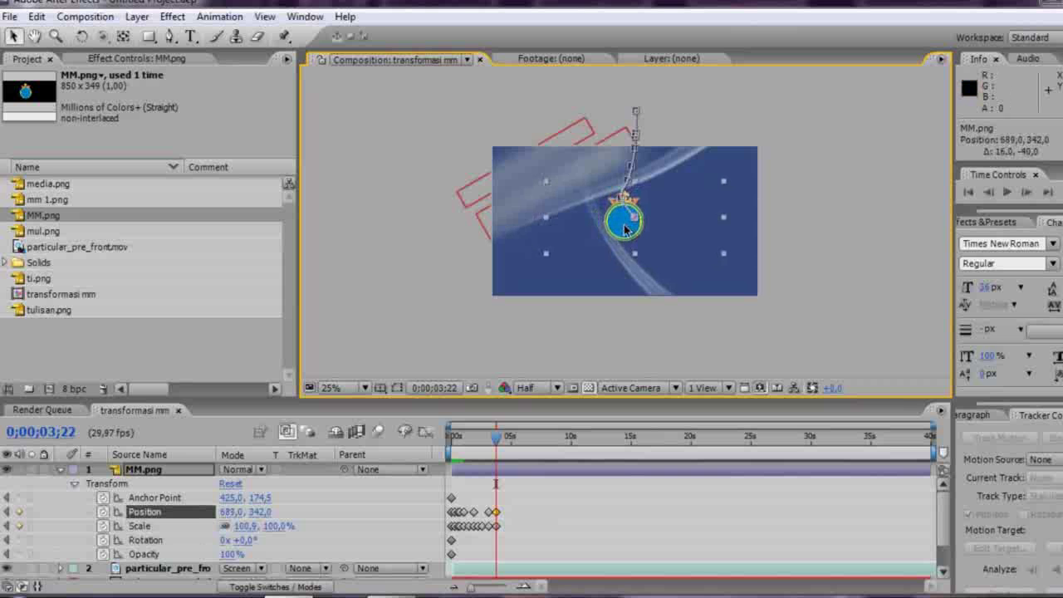
left_click(365, 268)
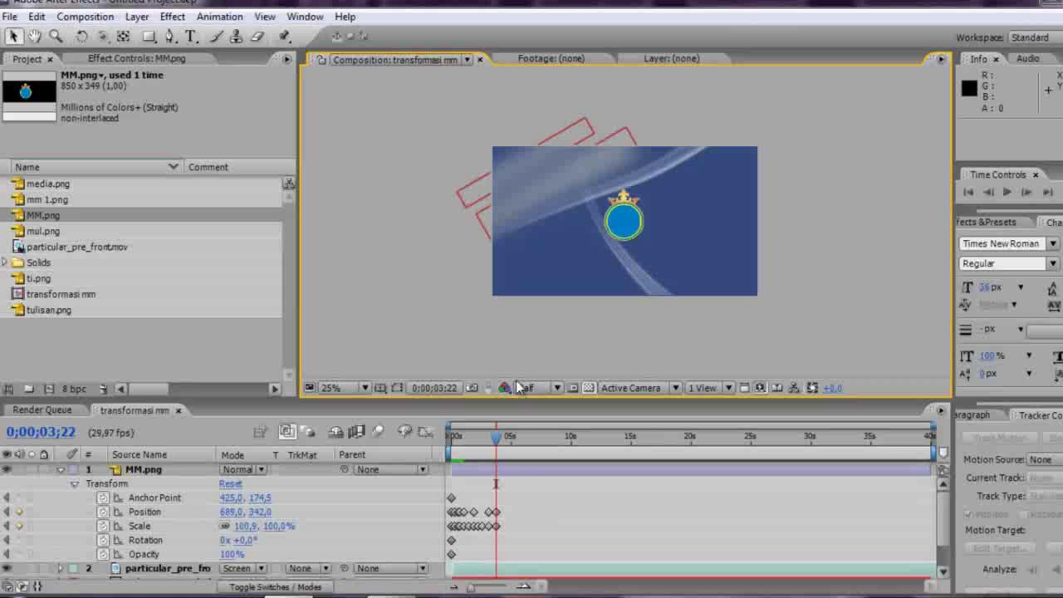
Play the logo animation back from 0;00;00;00 to review the full drop and turn.
left_click_drag(497, 438, 449, 435)
key("space")
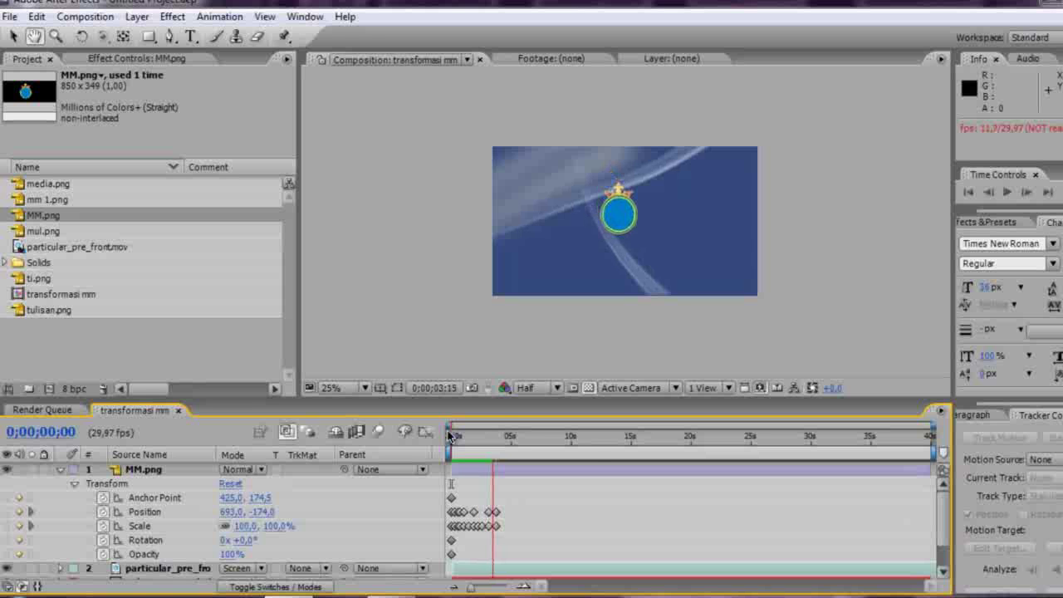
key("space")
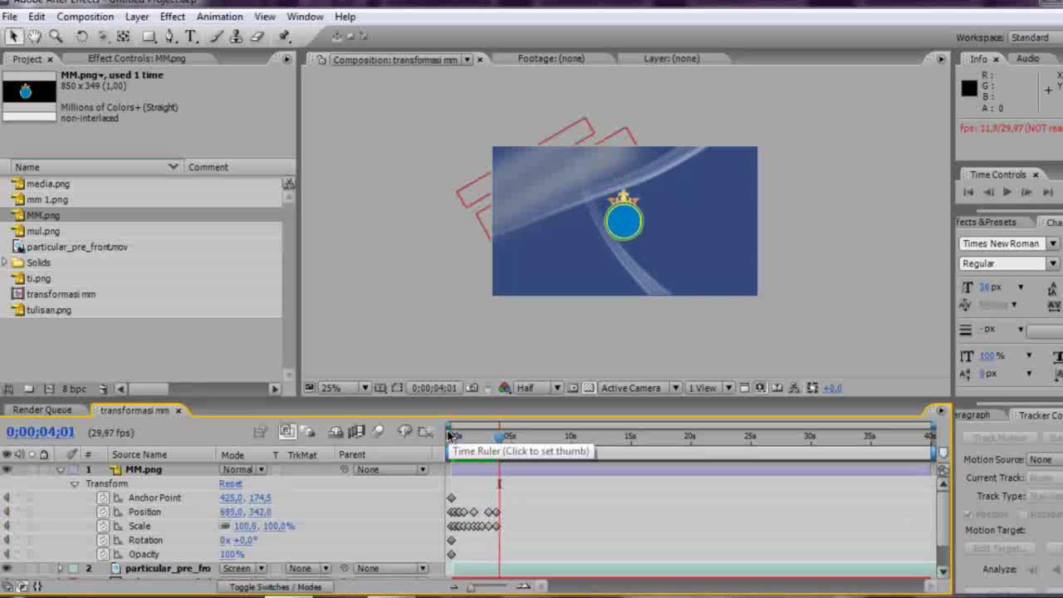
Collapse MM.png's properties, add mm 1.png as the top layer, and shrink it to fit inside the logo circle at about 636, 368.
left_click(75, 483)
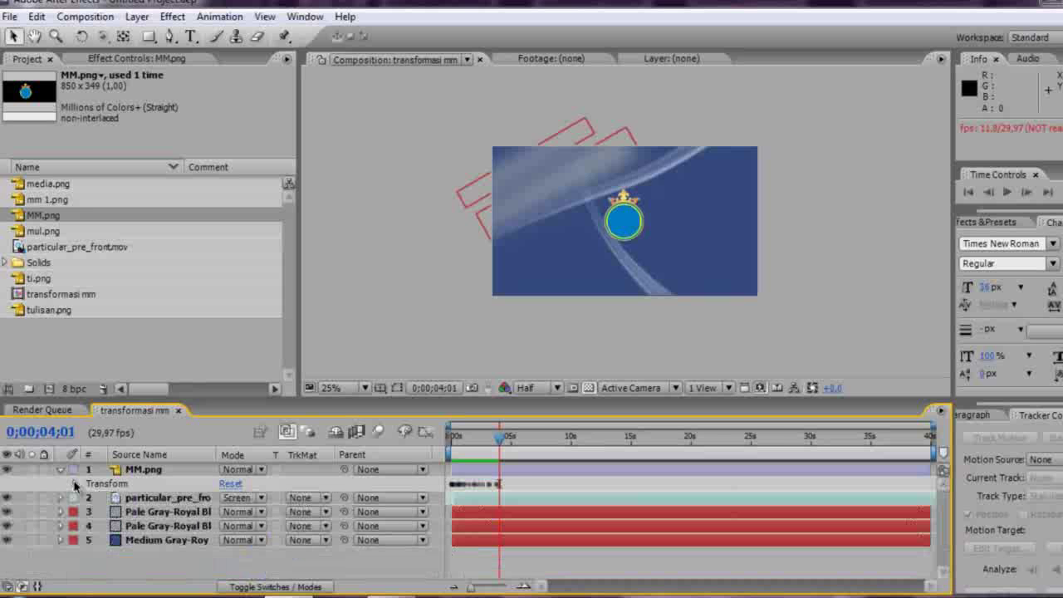
left_click(60, 470)
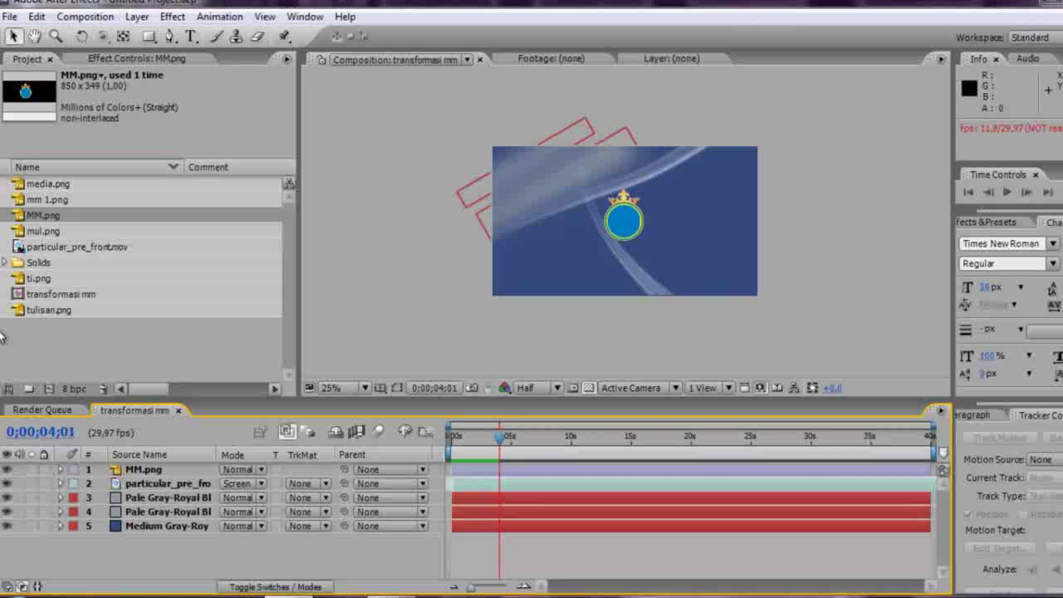
left_click(63, 233)
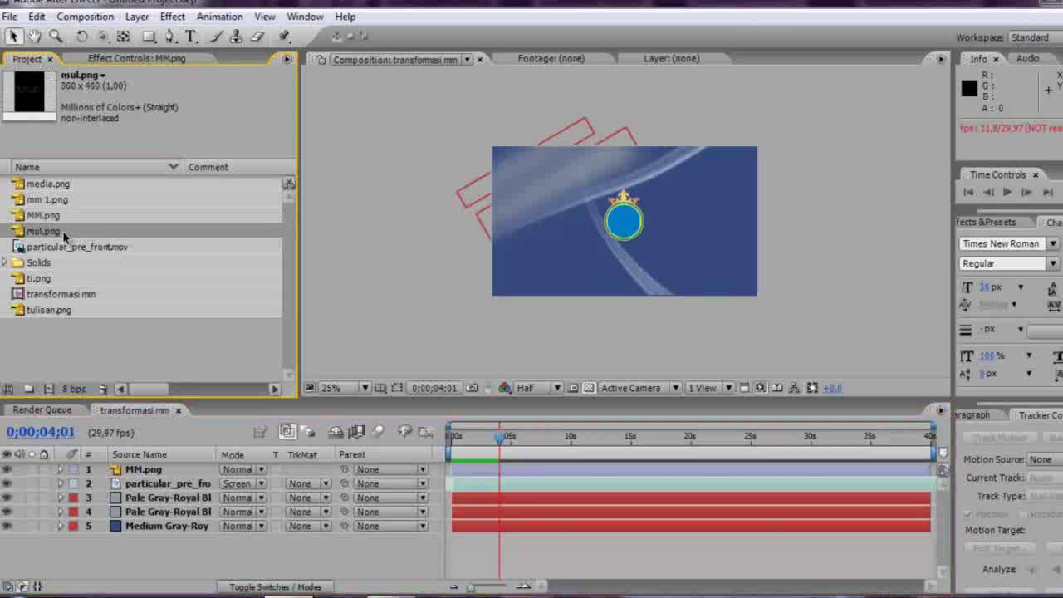
left_click(64, 200)
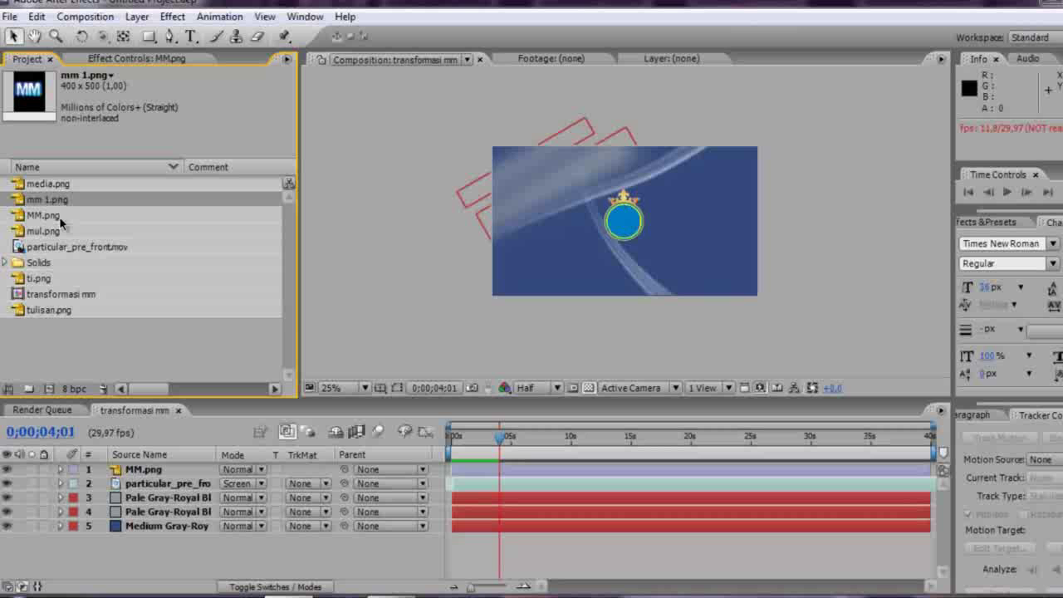
left_click_drag(50, 205, 135, 470)
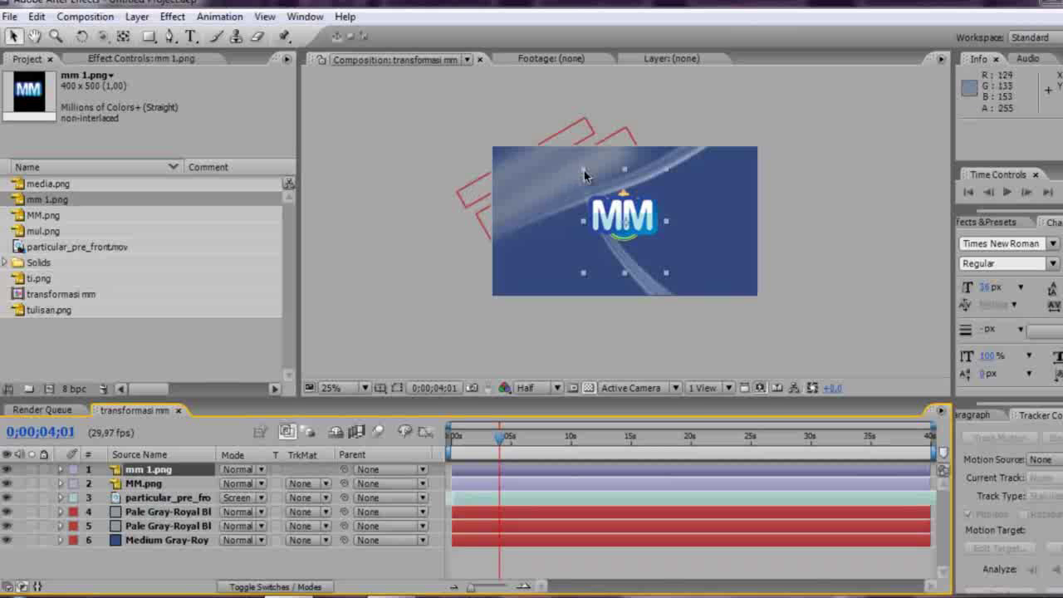
left_click_drag(583, 170, 617, 221)
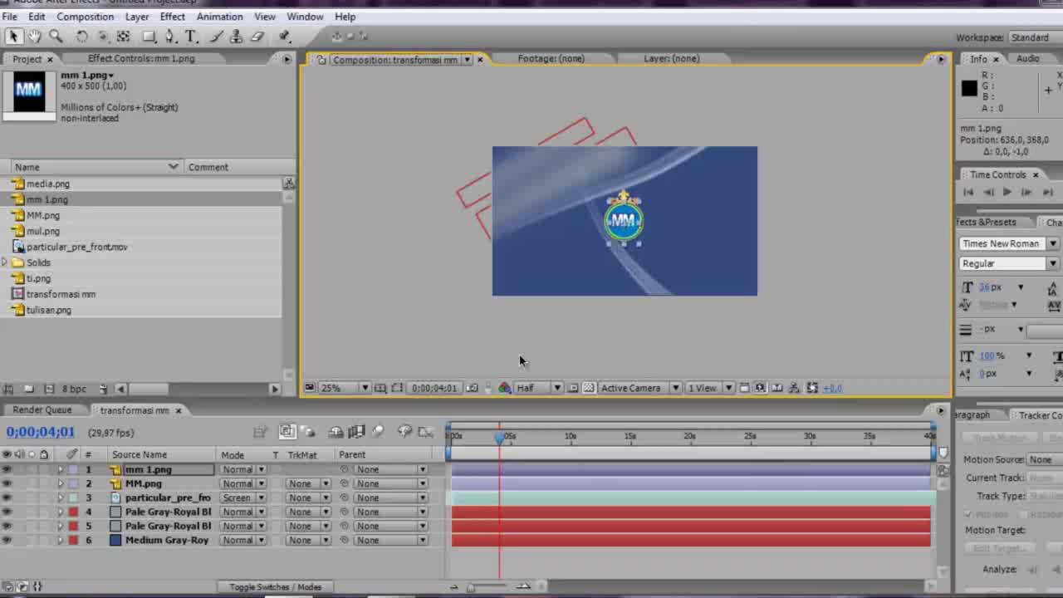
key("Up")
Switch to Windows Explorer and play the Comp 2_3 video from the uikom flowchart dan storyboard folder on DATA (D:).
key("super+e")
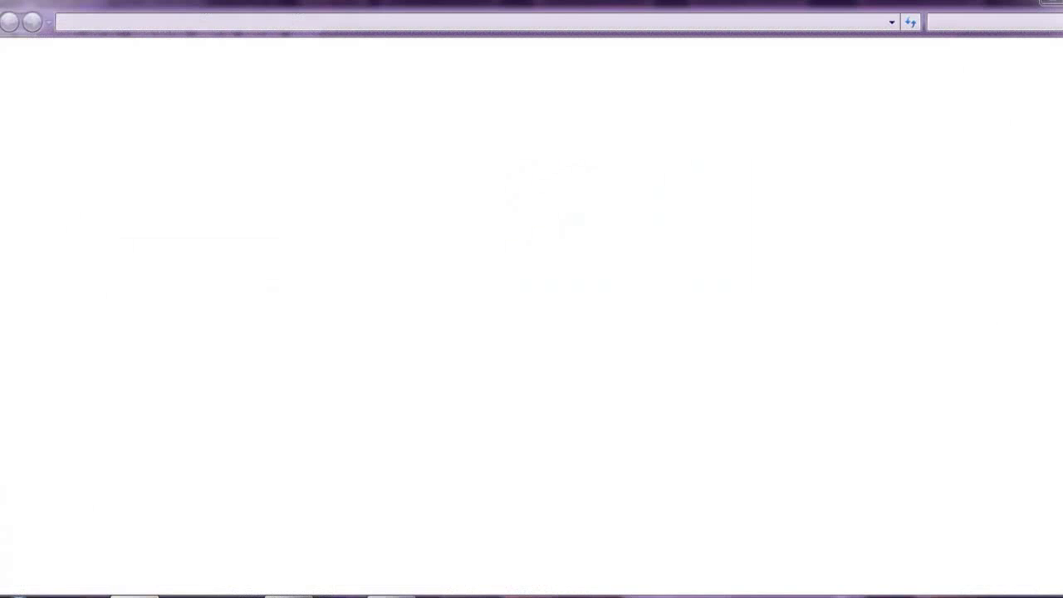
left_click(78, 348)
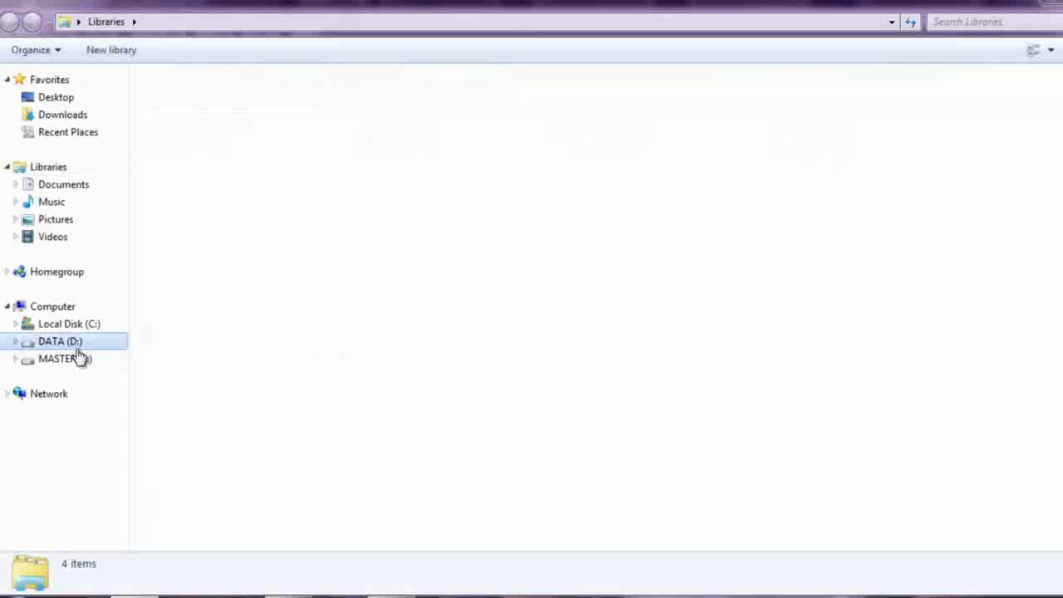
left_click(196, 417)
double_click(196, 417)
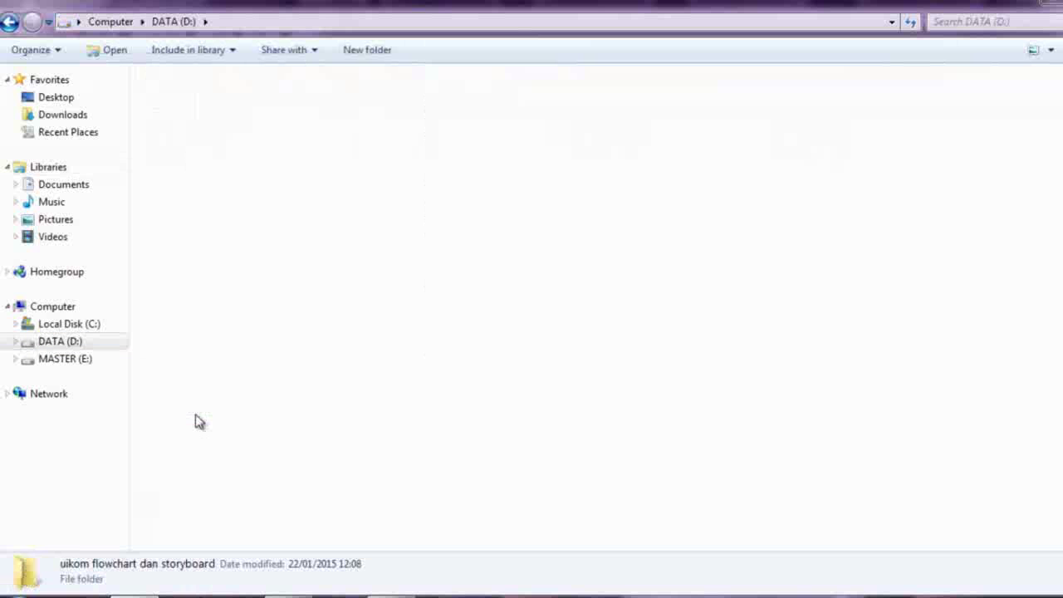
left_click(187, 249)
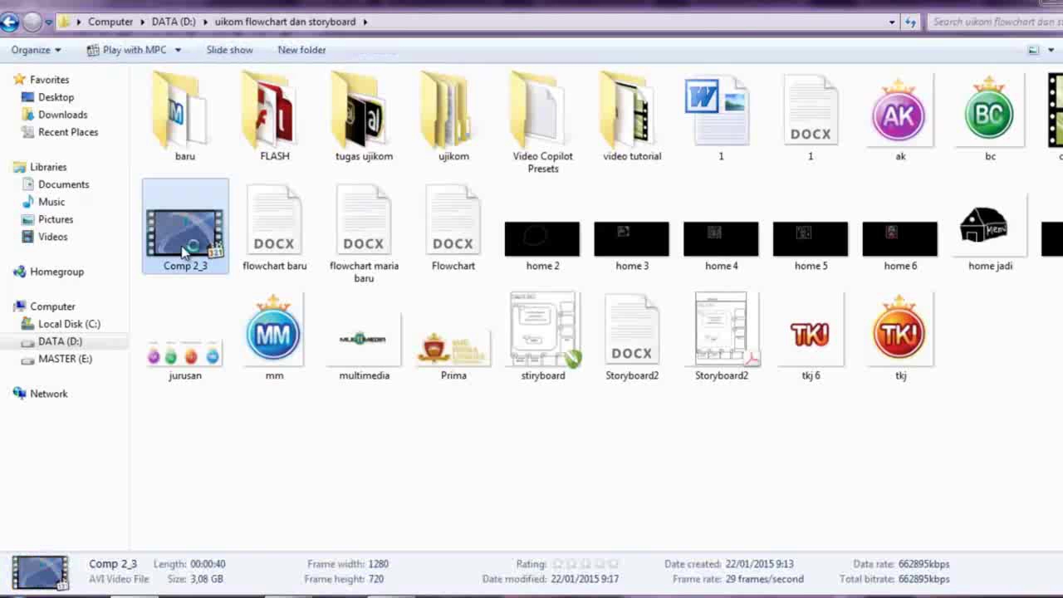
double_click(185, 253)
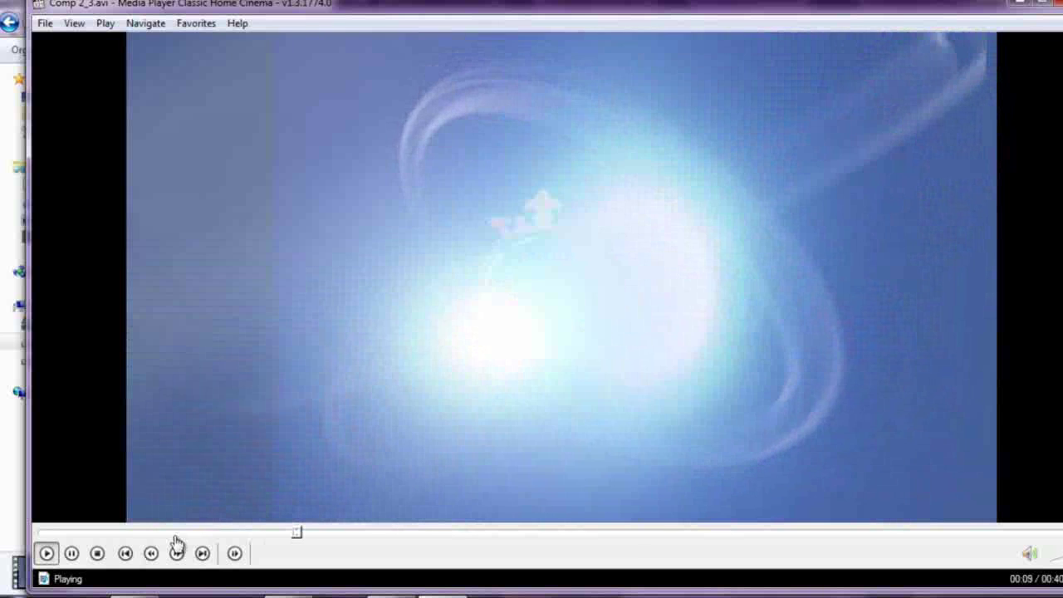
Pause the Comp 2_3 video at the empty crowned circle, close the player, and return to After Effects.
key("space")
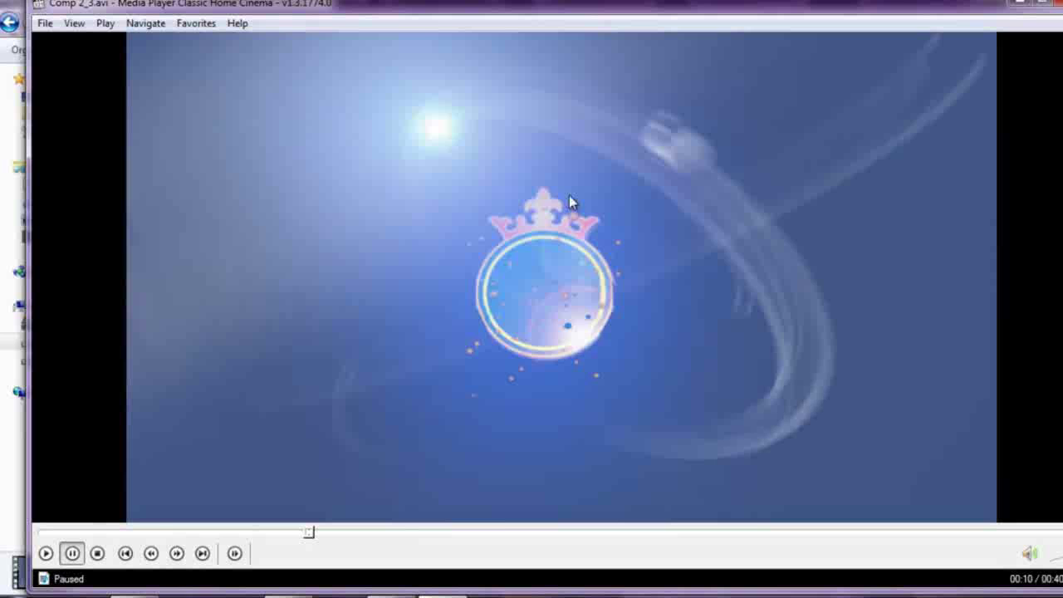
left_click(1008, 5)
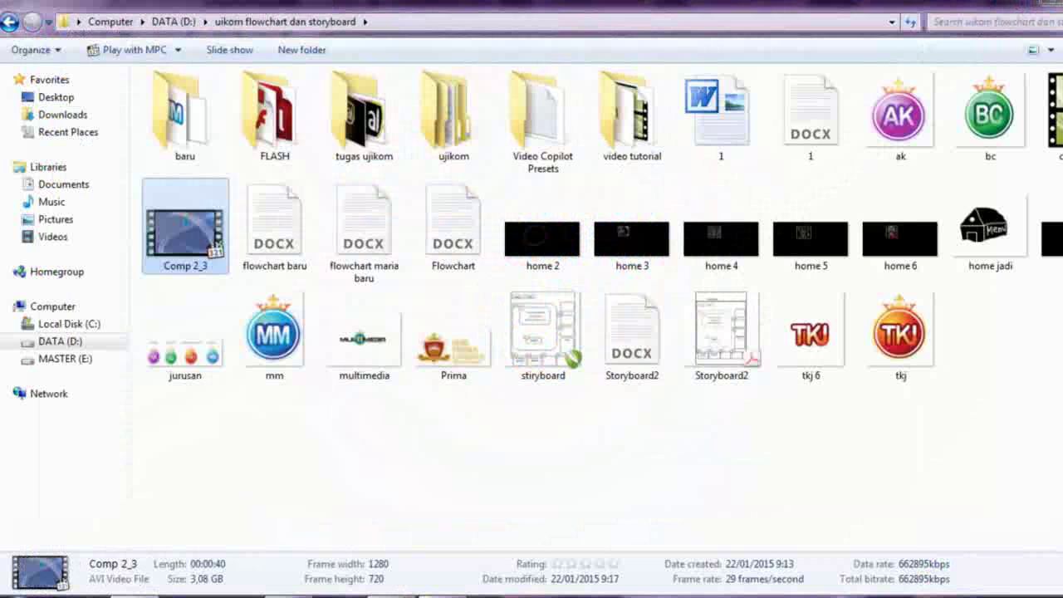
mouse_move(441, 593)
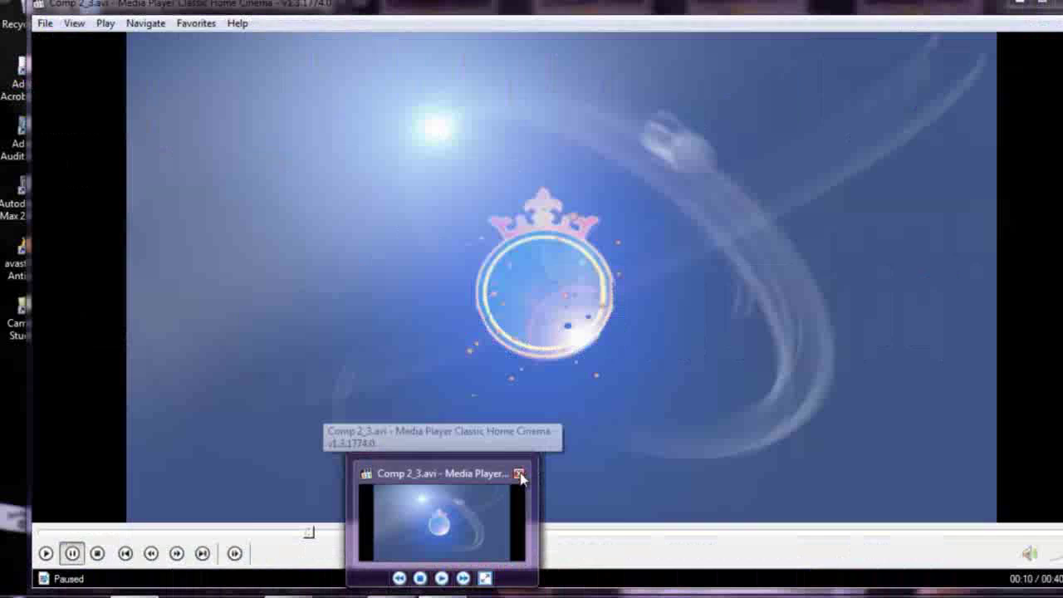
left_click(519, 473)
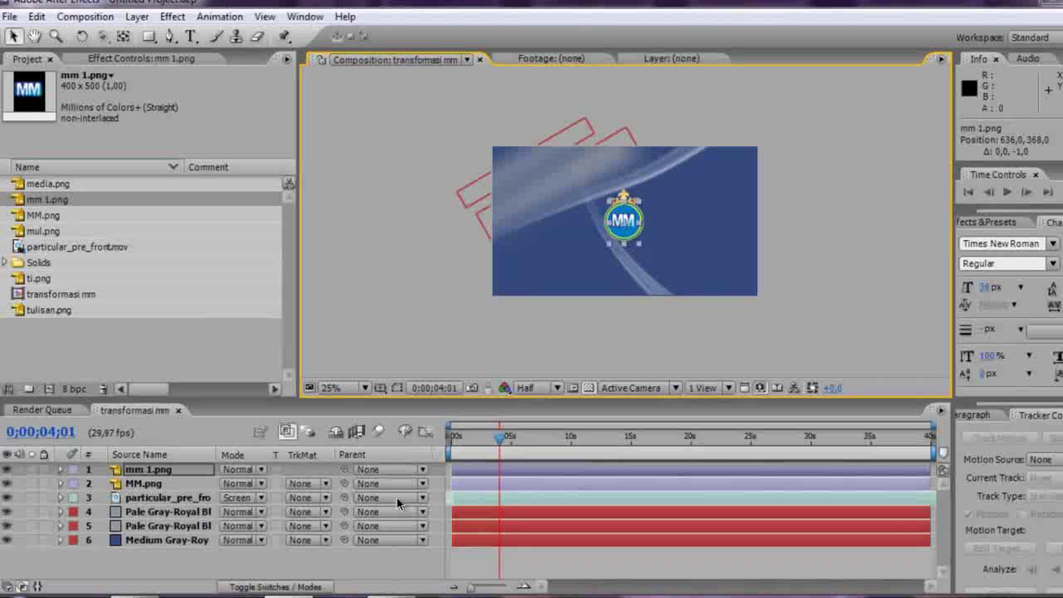
Start the mm 1.png layer at 0;00;03;26, and shrink the lettering to about 3%, 4% scale at 0;00;04;02.
mouse_move(501, 437)
left_mouse_down()
mouse_move(480, 455)
mouse_move(498, 452)
mouse_move(459, 469)
mouse_move(485, 469)
mouse_move(501, 444)
left_mouse_up()
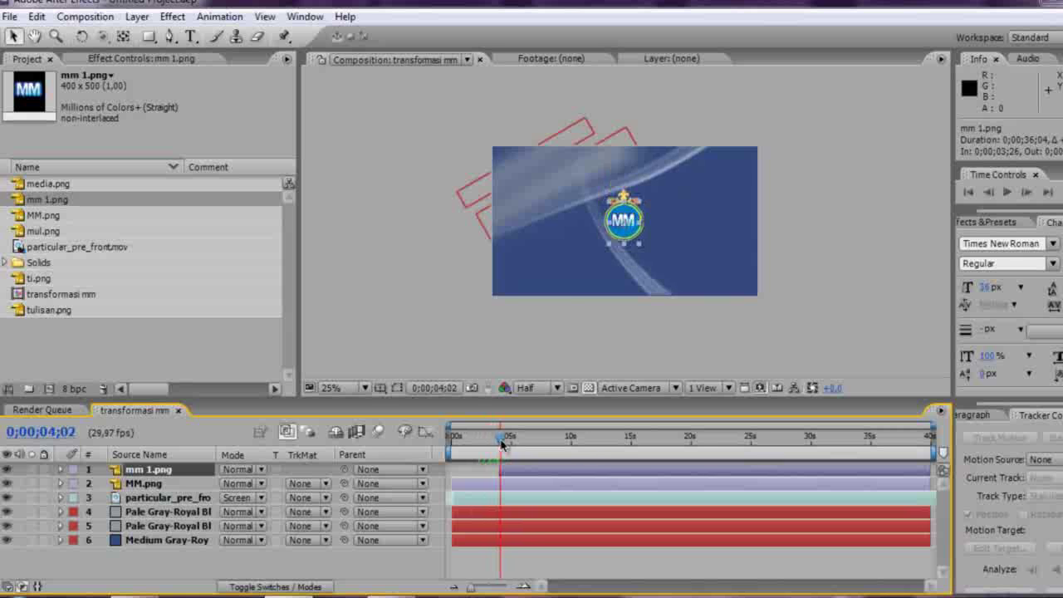
left_click(371, 392)
left_click(375, 223)
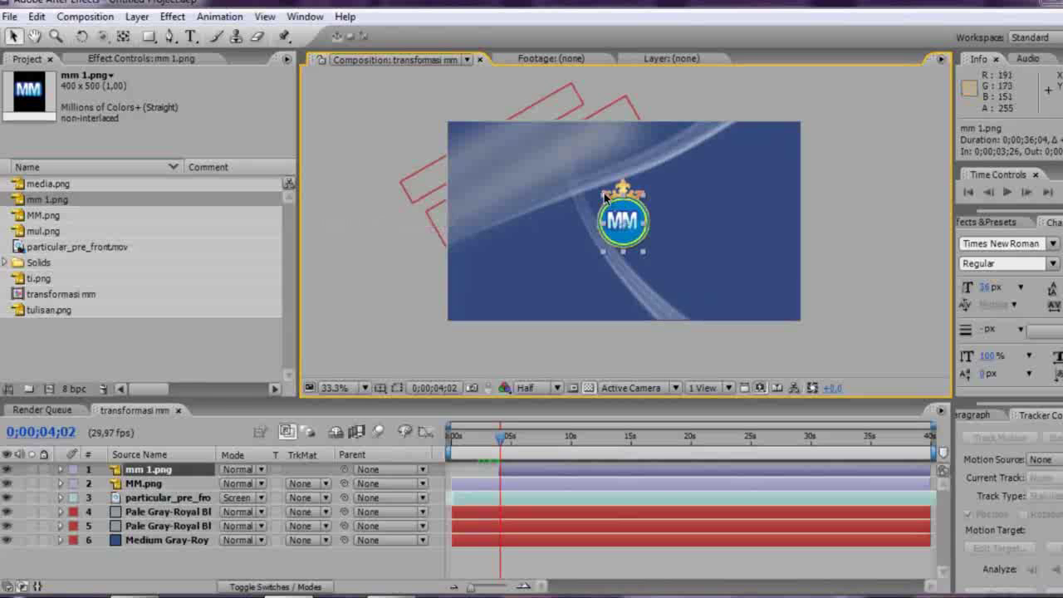
left_click_drag(604, 197, 624, 221)
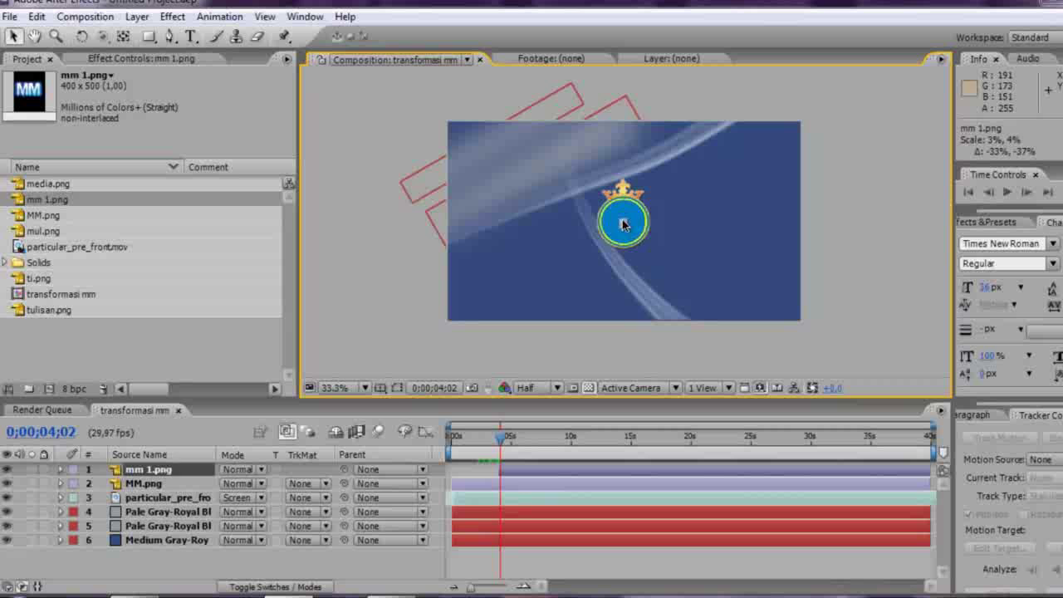
Keyframe all five Transform properties of mm 1.png at 0;00;04;02, with its scale set to about -2.0, -2.4%.
left_click(369, 390)
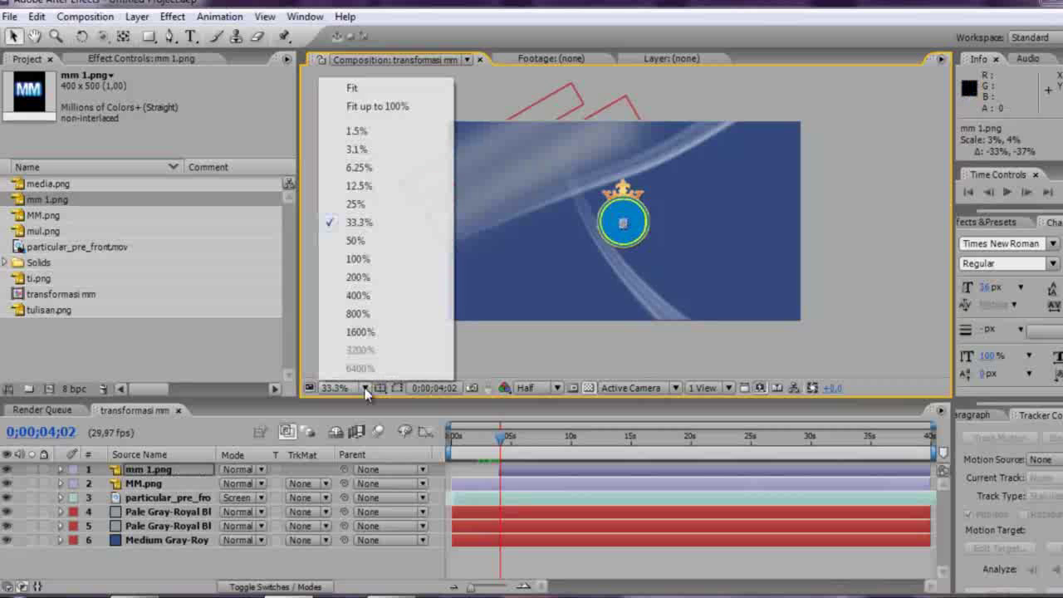
left_click(374, 248)
left_click(488, 290)
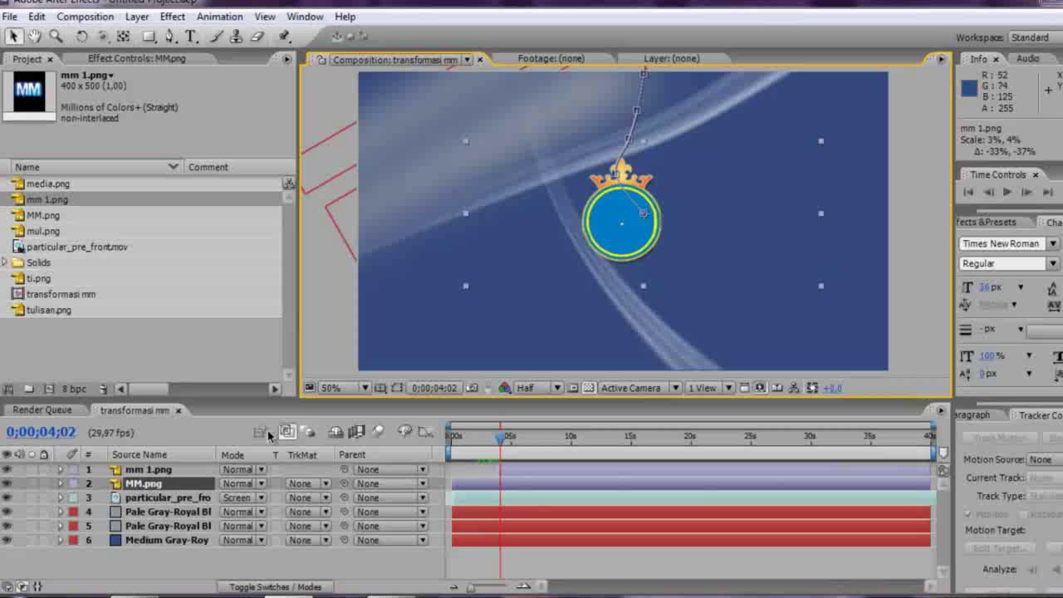
left_click(181, 470)
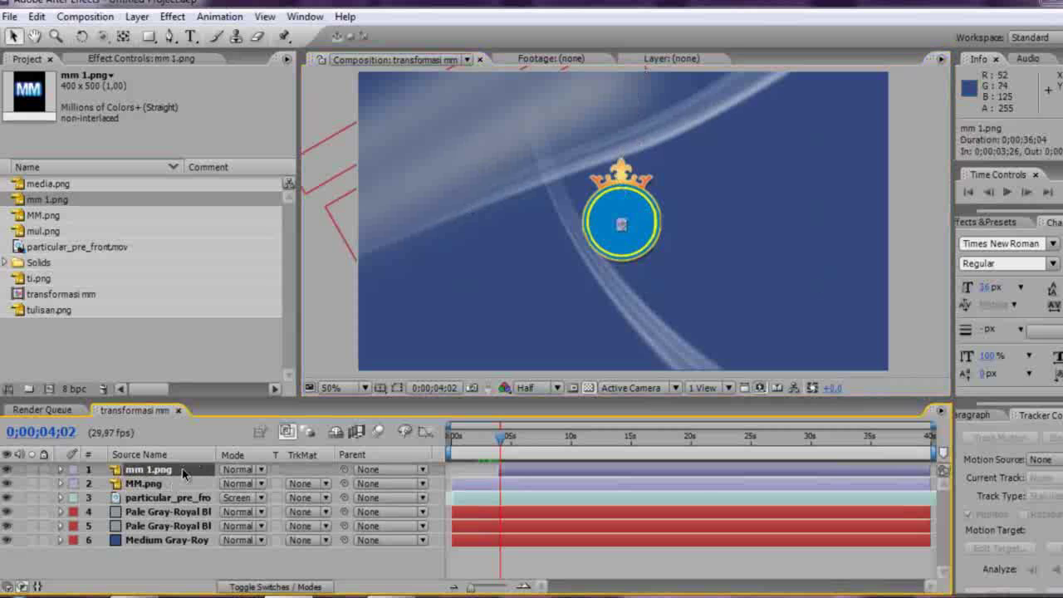
left_click(60, 471)
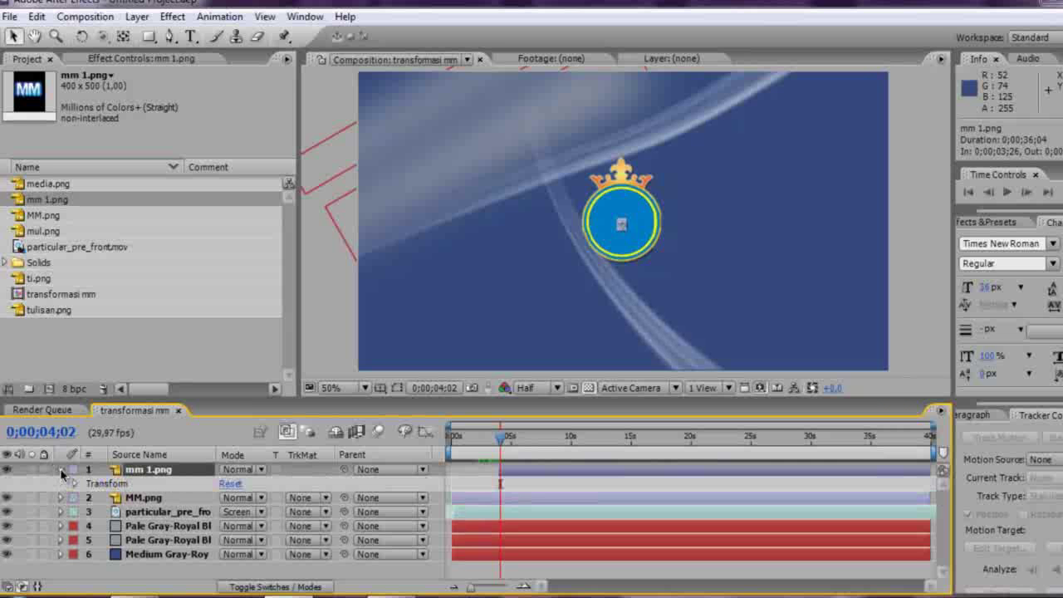
left_click(75, 484)
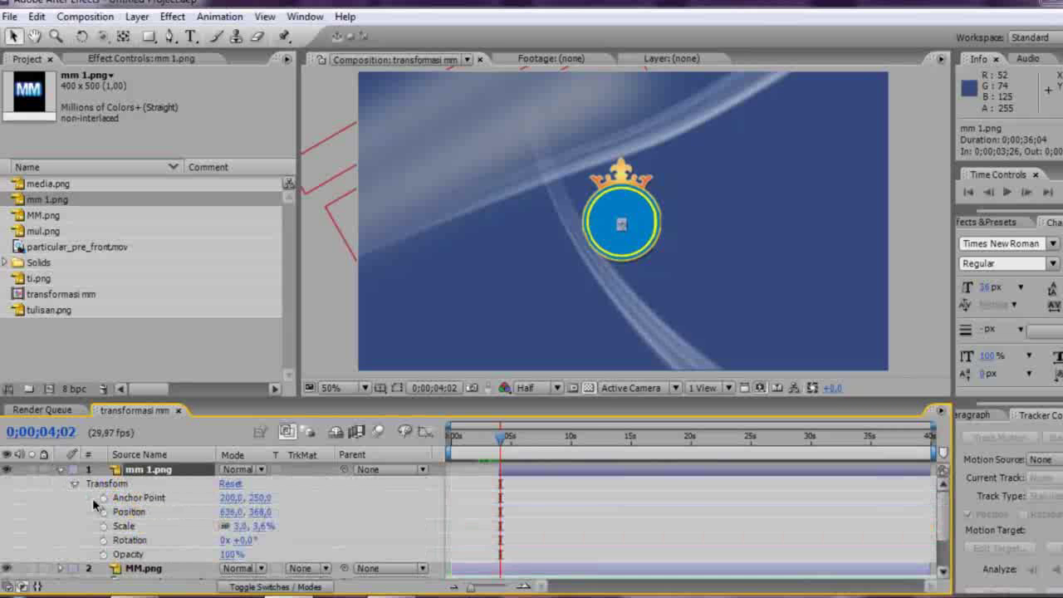
left_click(103, 497)
left_click(103, 511)
left_click(103, 525)
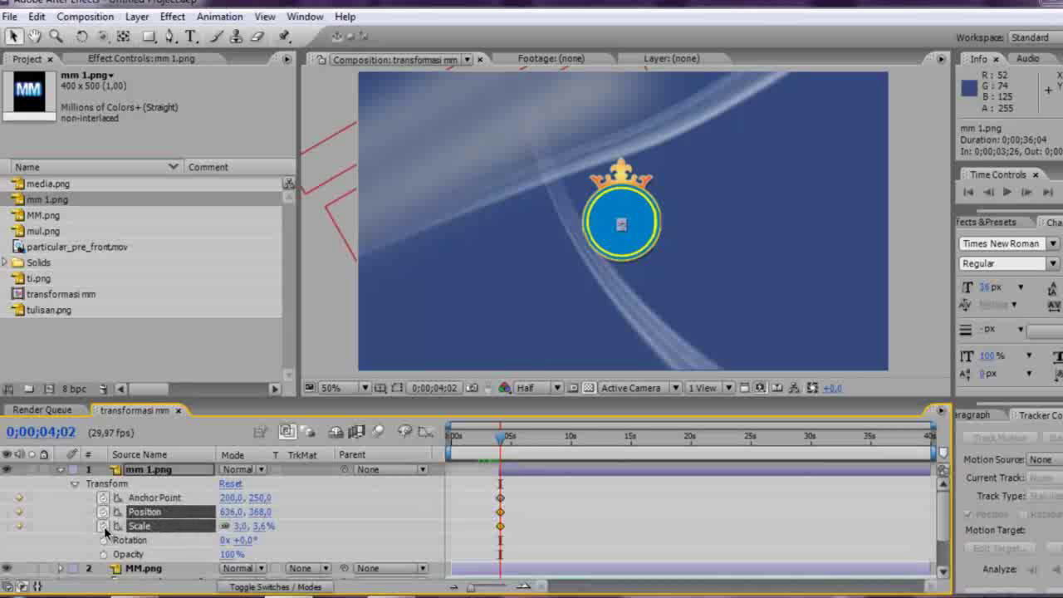
left_click(103, 539)
left_click(103, 554)
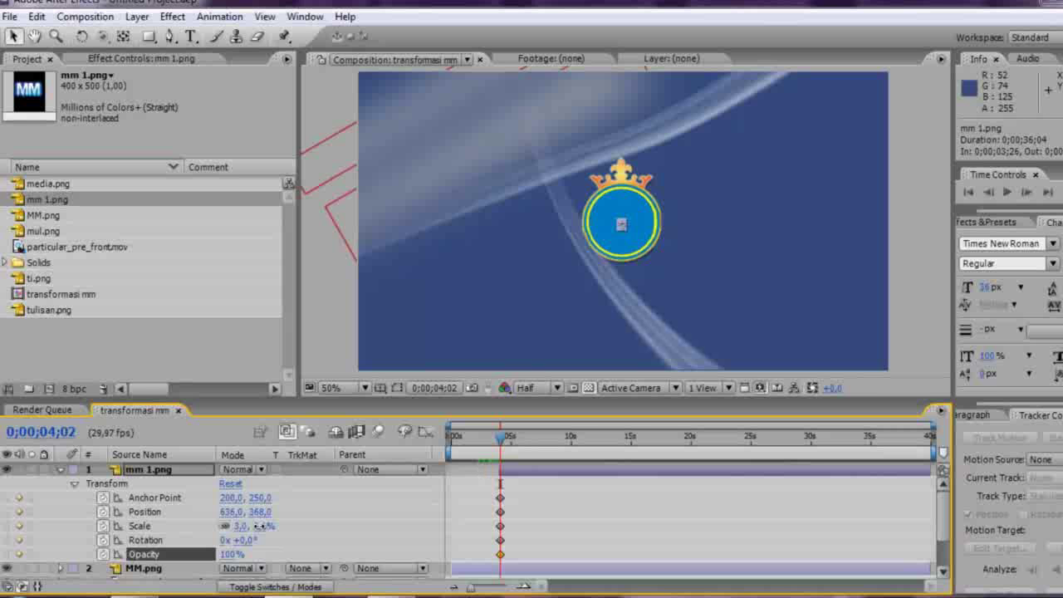
left_click_drag(260, 525, 254, 527)
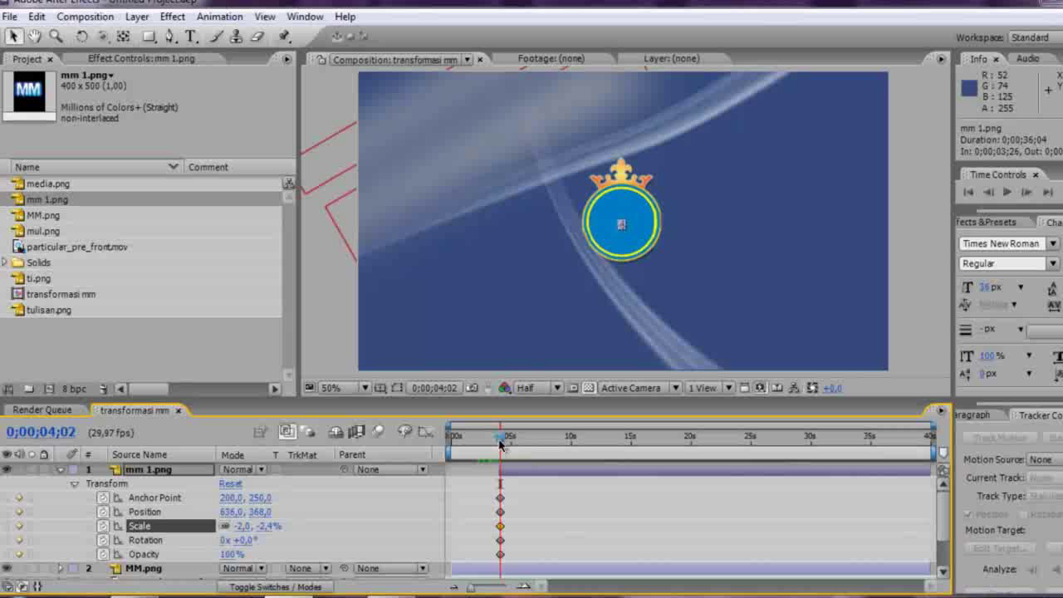
Keyframe mm 1.png's scale at about 14.7, 17.6% on 0;00;04;27 and about 25.5, 30.6% on 0;00;05;26.
left_click_drag(499, 444, 510, 442)
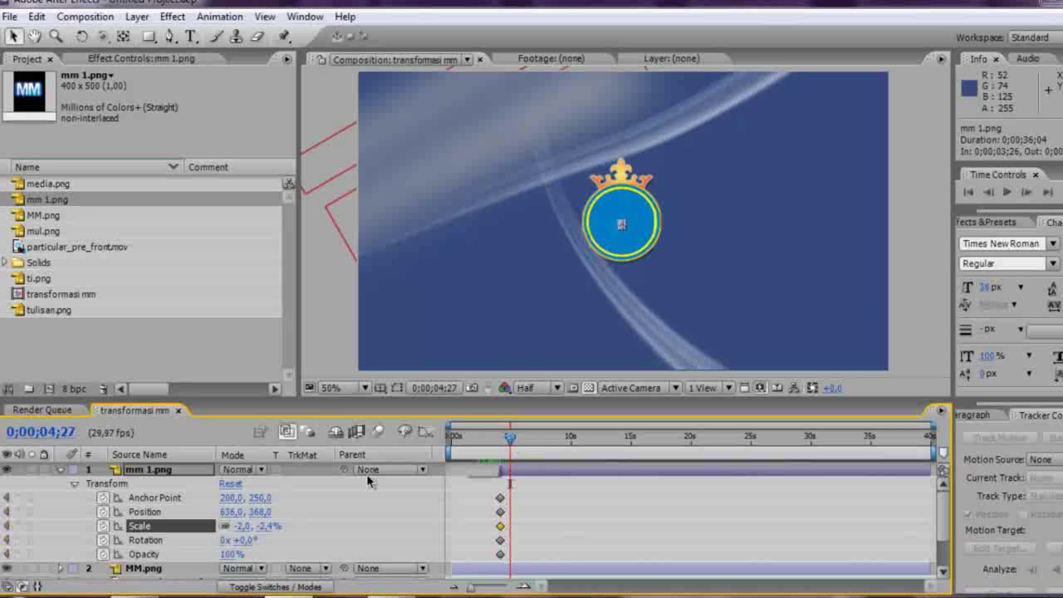
left_click(228, 528)
left_click_drag(240, 526, 274, 527)
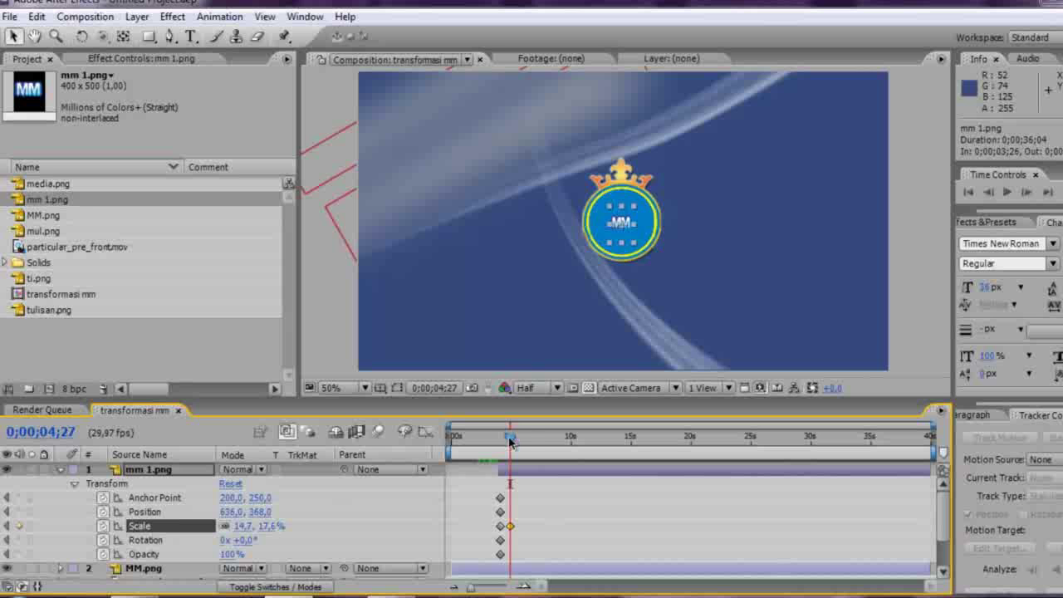
left_click_drag(509, 442, 522, 442)
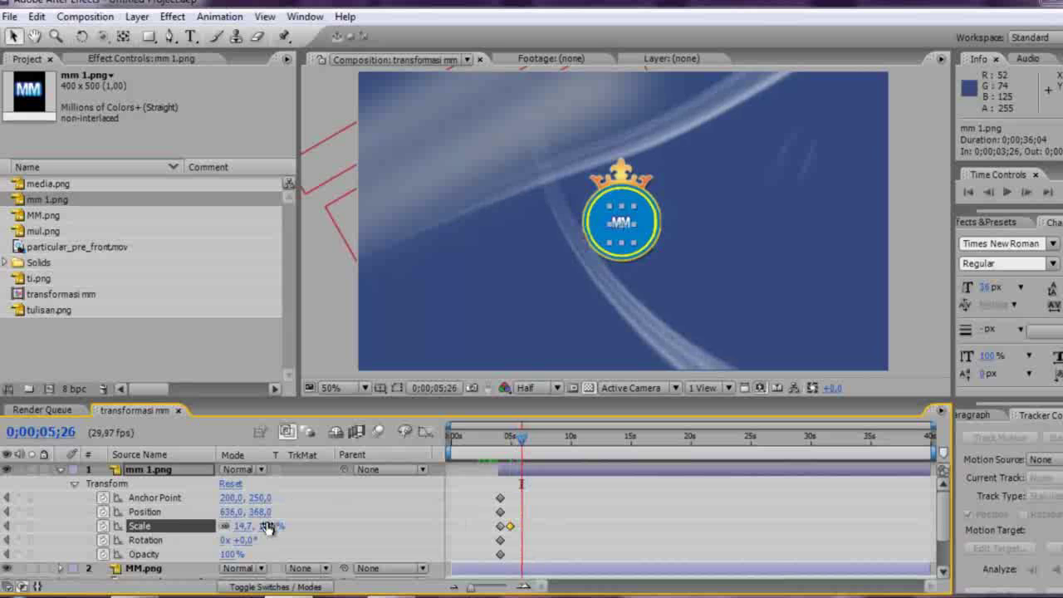
left_click_drag(266, 527, 280, 526)
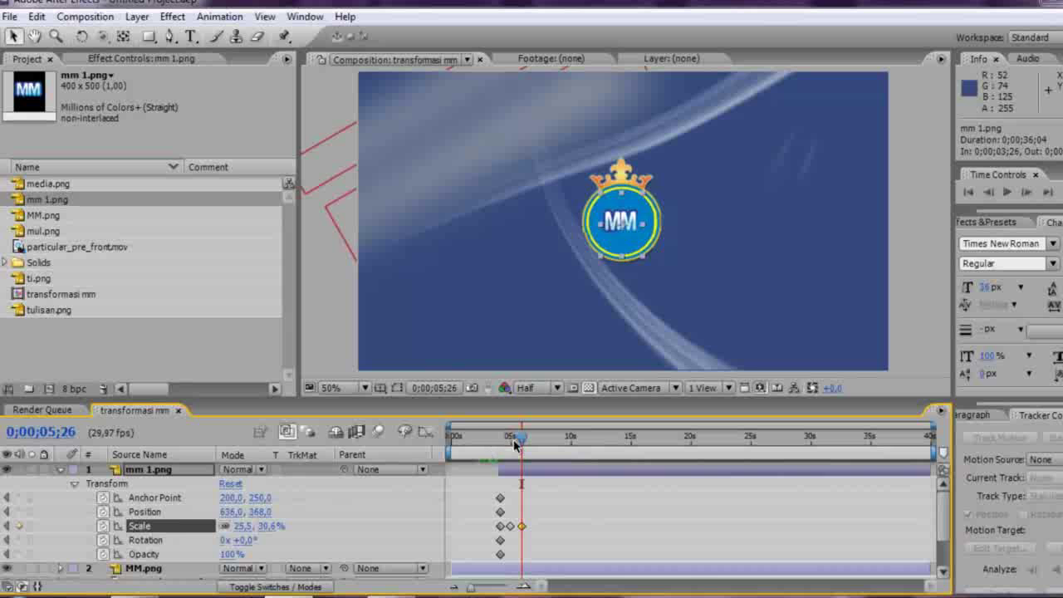
Keyframe mm 1.png at about 31.3, 37.6% scale and position 640, 374 on 0;00;06;25.
left_click_drag(518, 442, 533, 442)
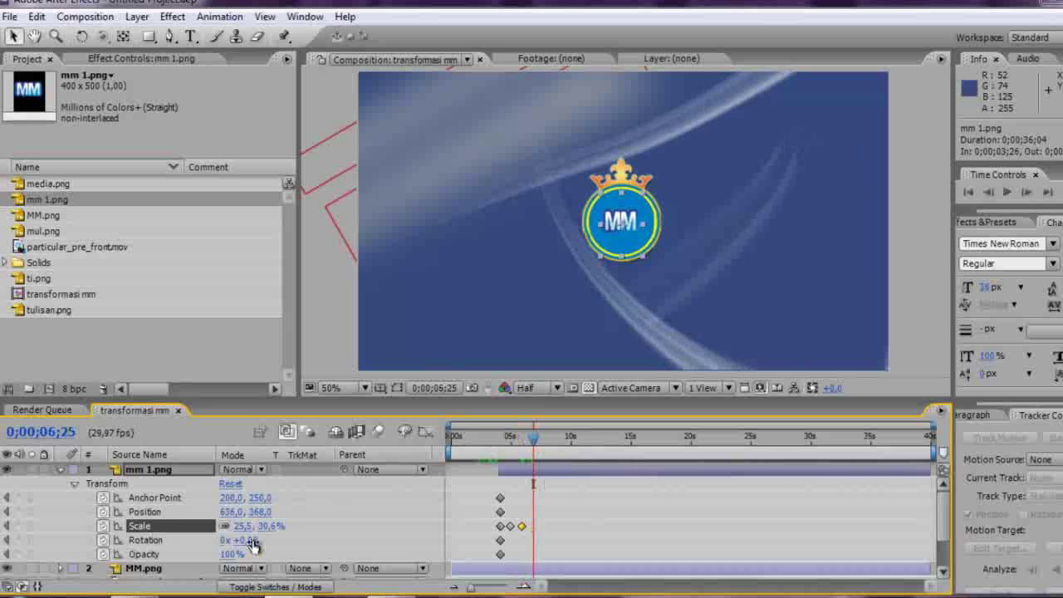
left_click_drag(265, 526, 238, 518)
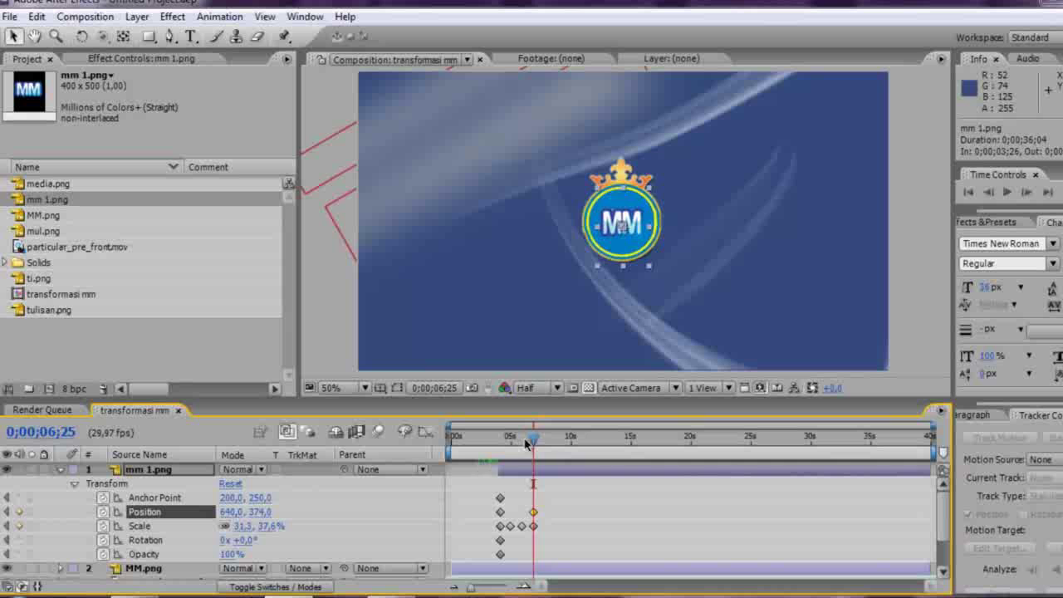
Play the composition from 0;00;03;28 to review the lettering growing inside the circle.
left_click_drag(532, 443, 498, 446)
key("space")
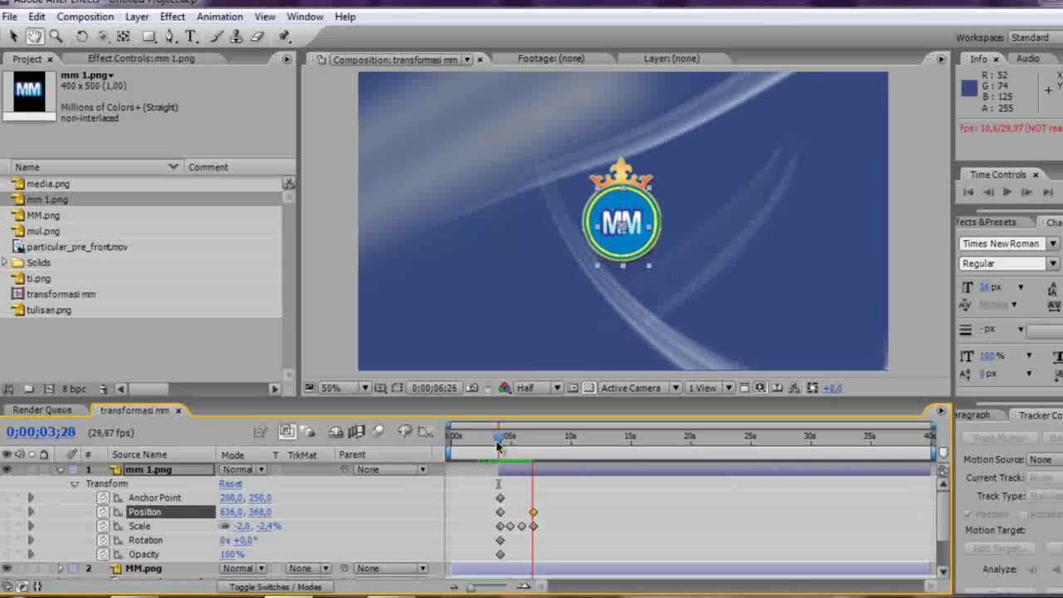
key("space")
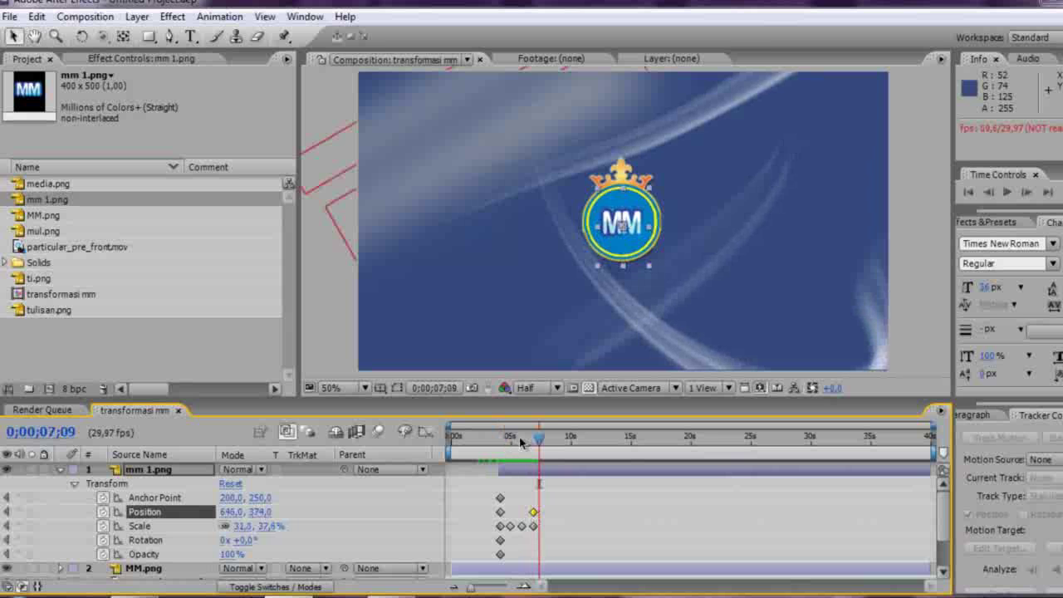
Collapse mm 1.png's properties and trim the end of the layer to just after 0;00;07;09.
left_click(74, 483)
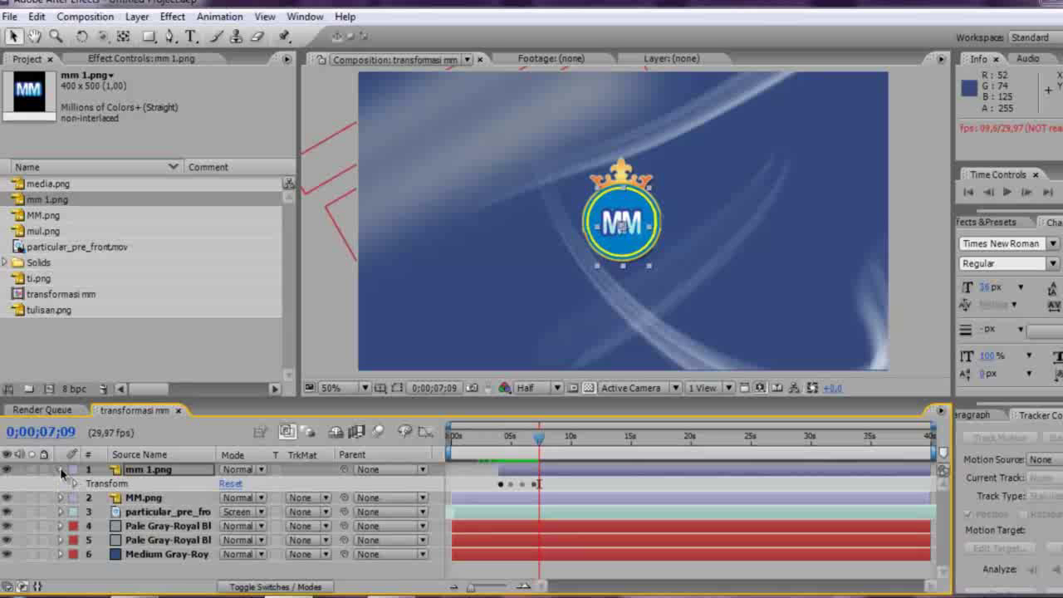
left_click(59, 469)
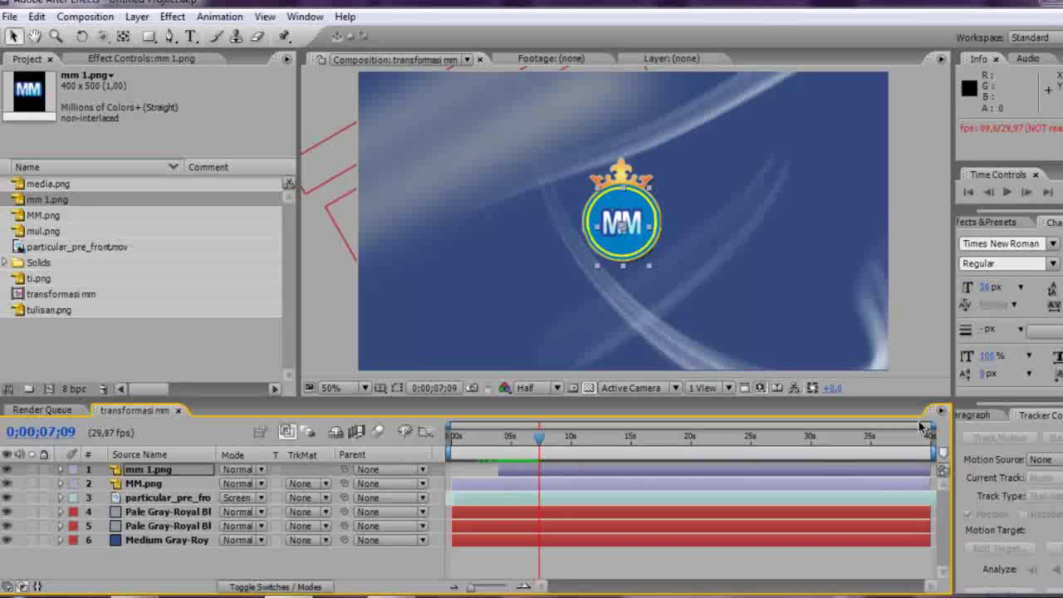
left_click_drag(930, 471, 550, 466)
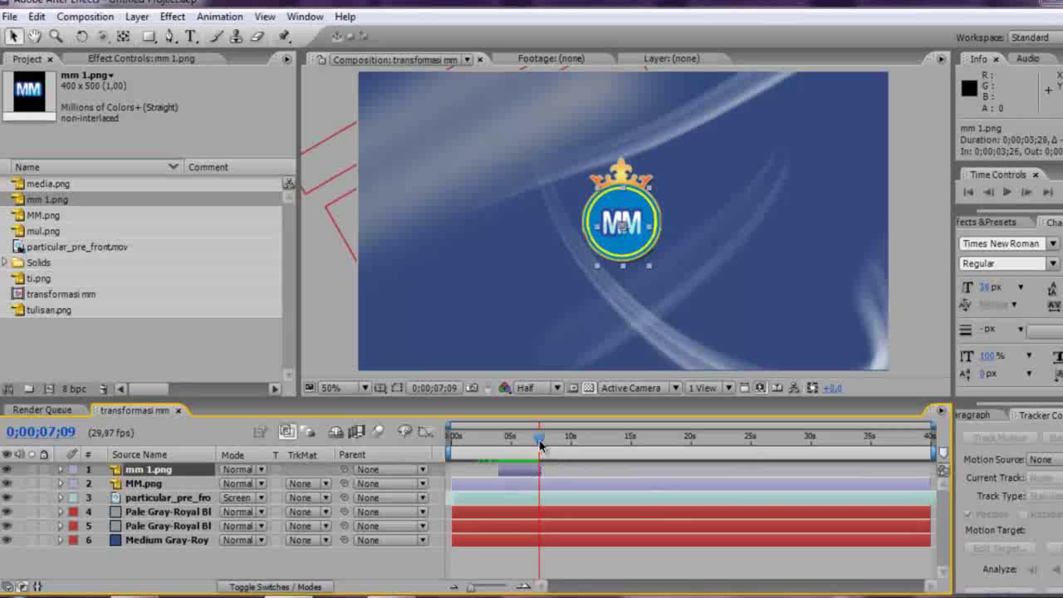
Go to 0;00;04;00 and browse the effect categories for mm 1.png, including Transition and Perspective.
left_click_drag(539, 445, 500, 444)
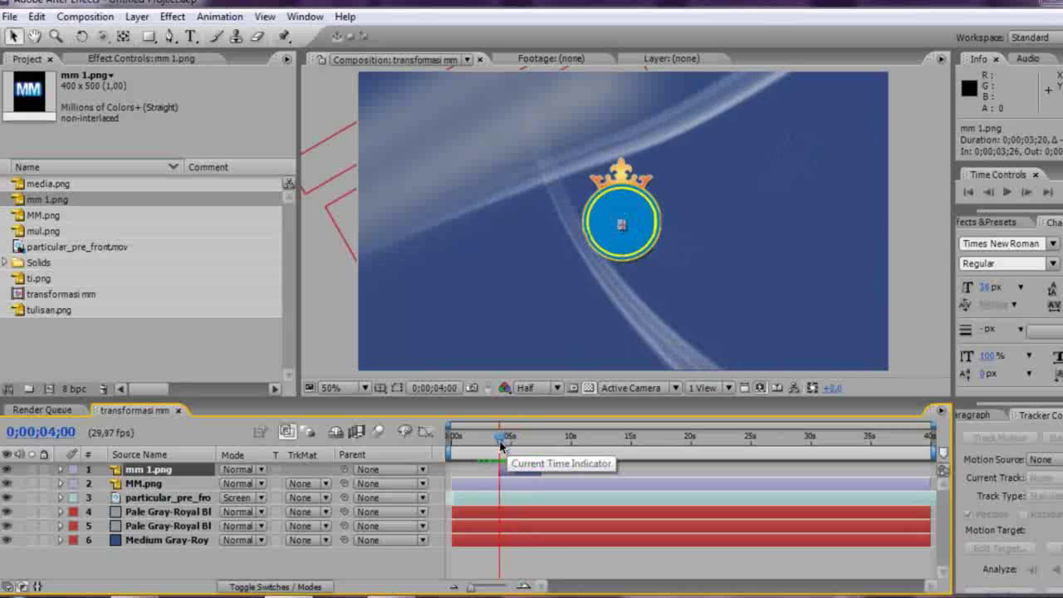
left_click(171, 17)
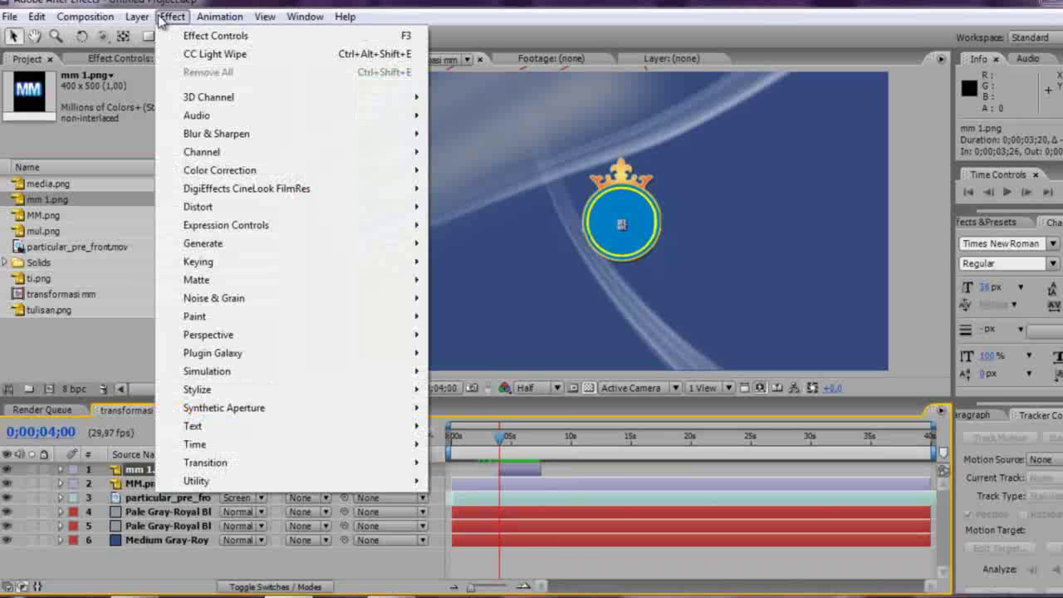
mouse_move(260, 251)
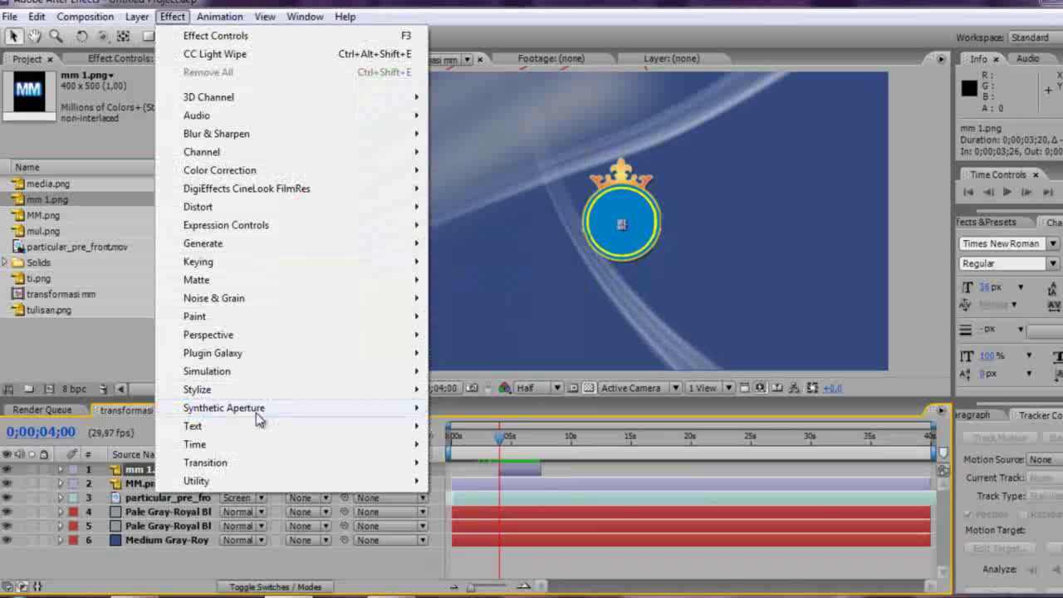
mouse_move(256, 462)
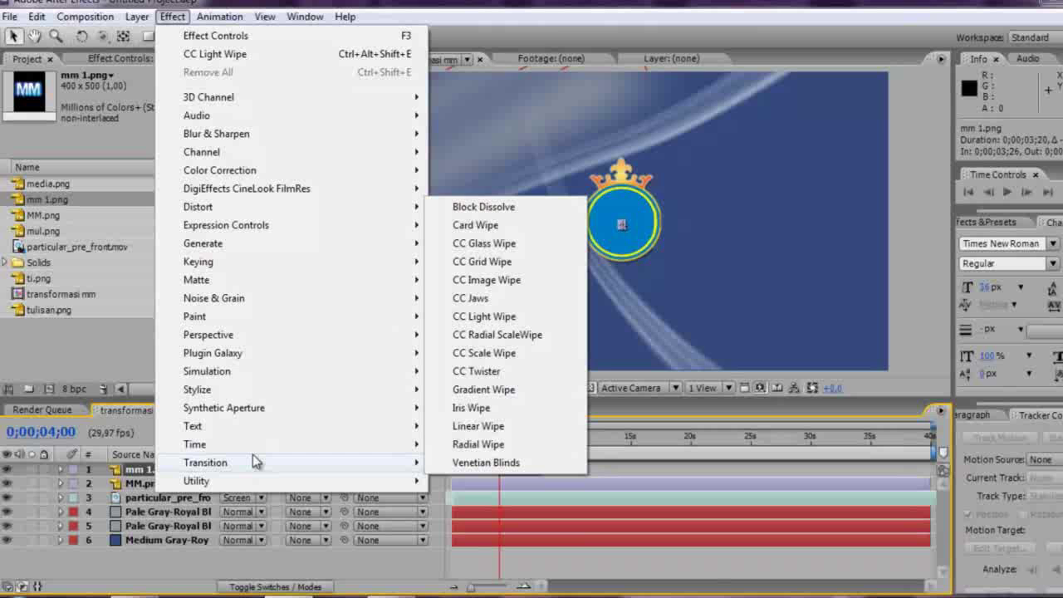
mouse_move(257, 358)
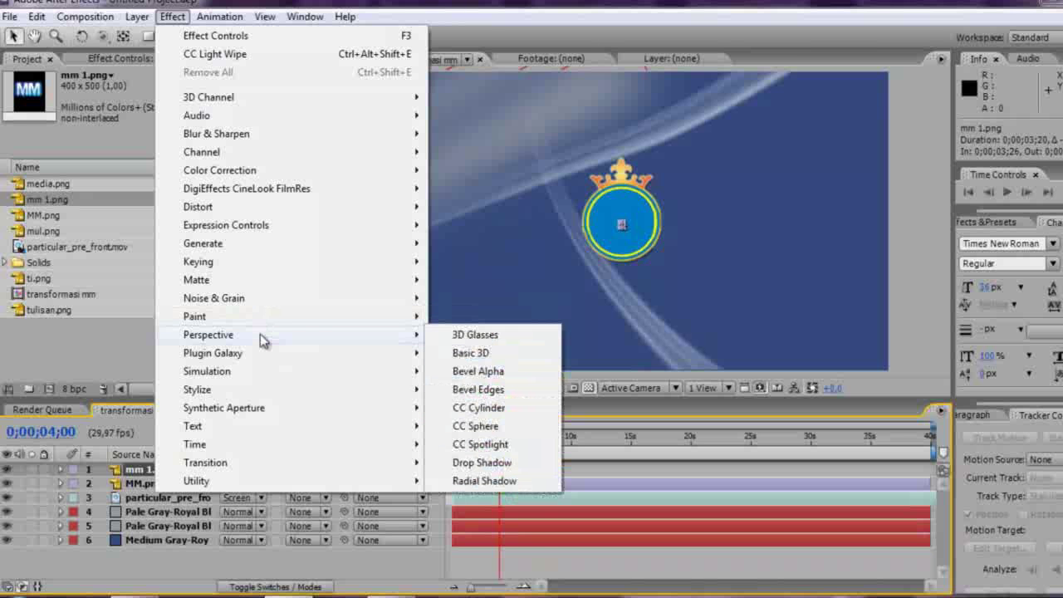
mouse_move(261, 329)
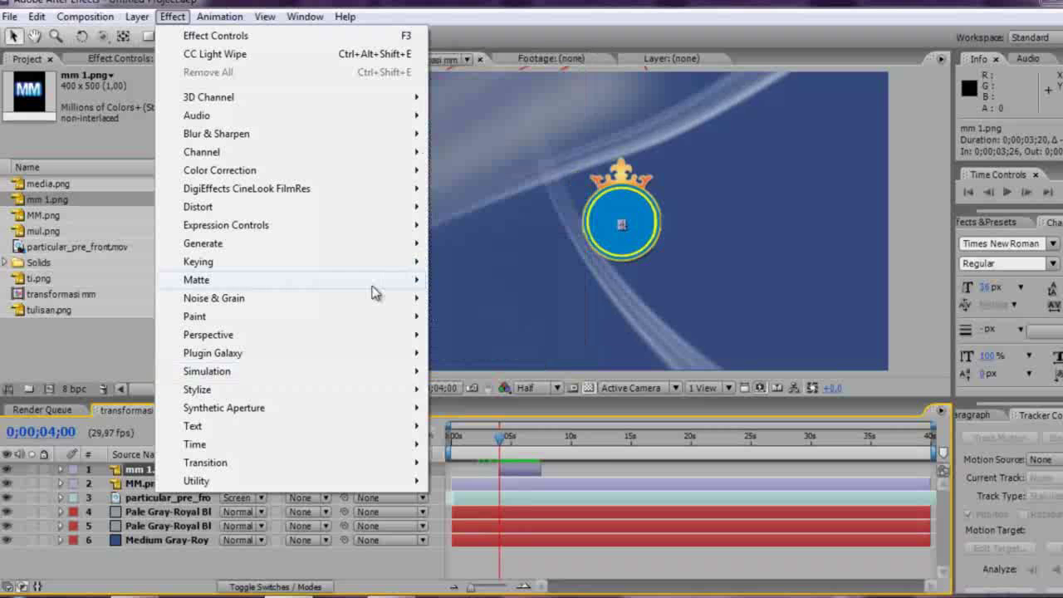
mouse_move(372, 306)
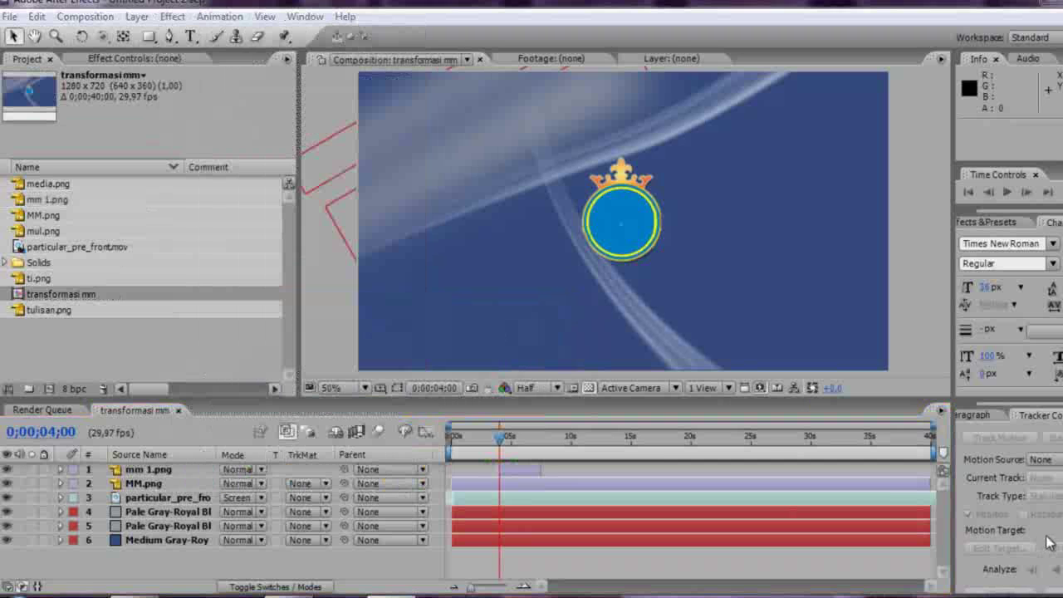
Apply the CC Star Burst simulation effect to the mm 1.png layer.
left_click(189, 248)
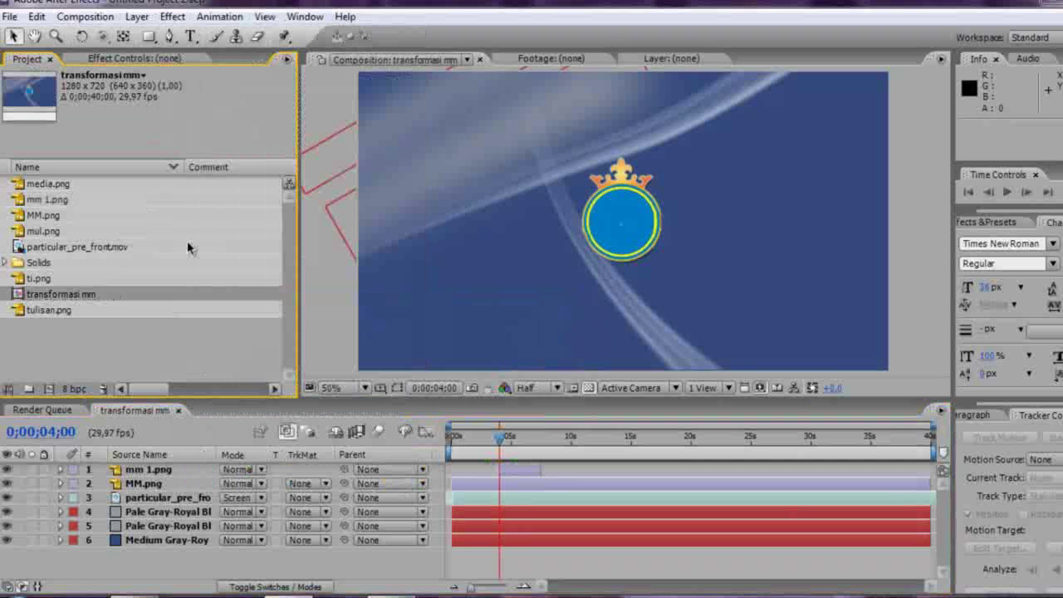
left_click(182, 471)
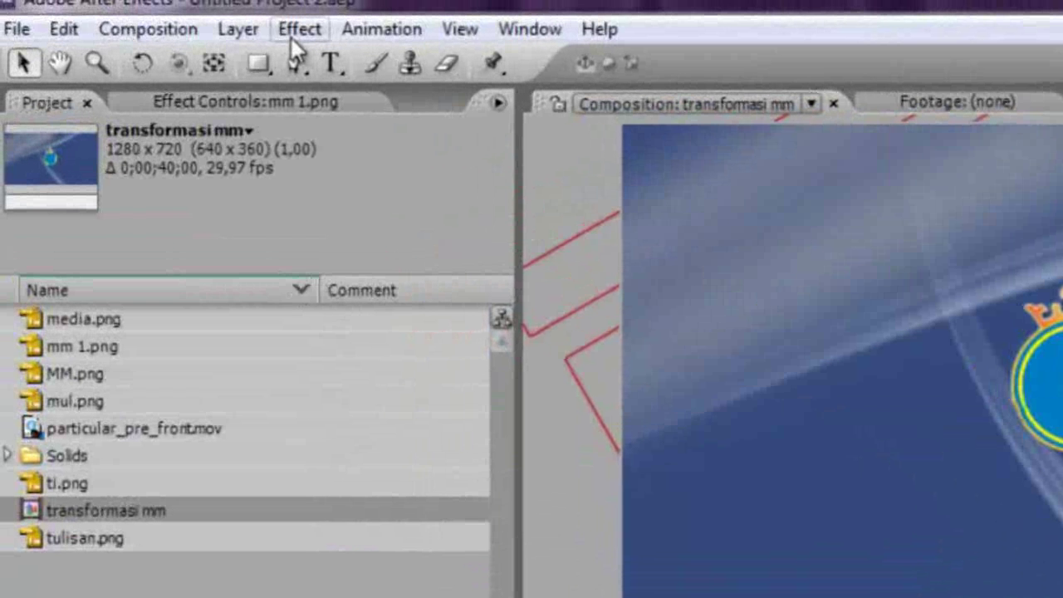
left_click(291, 37)
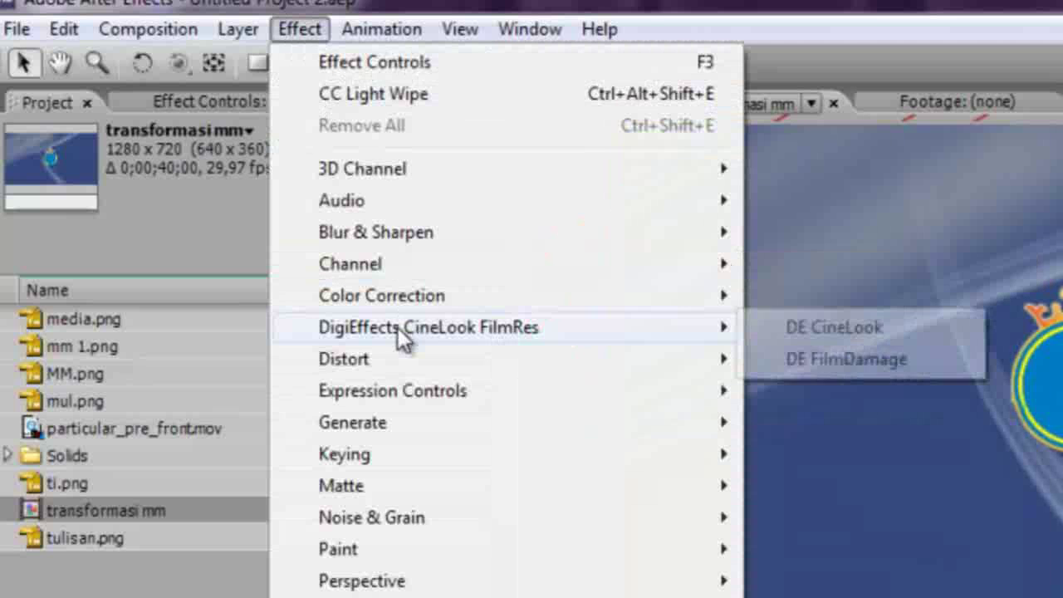
mouse_move(405, 439)
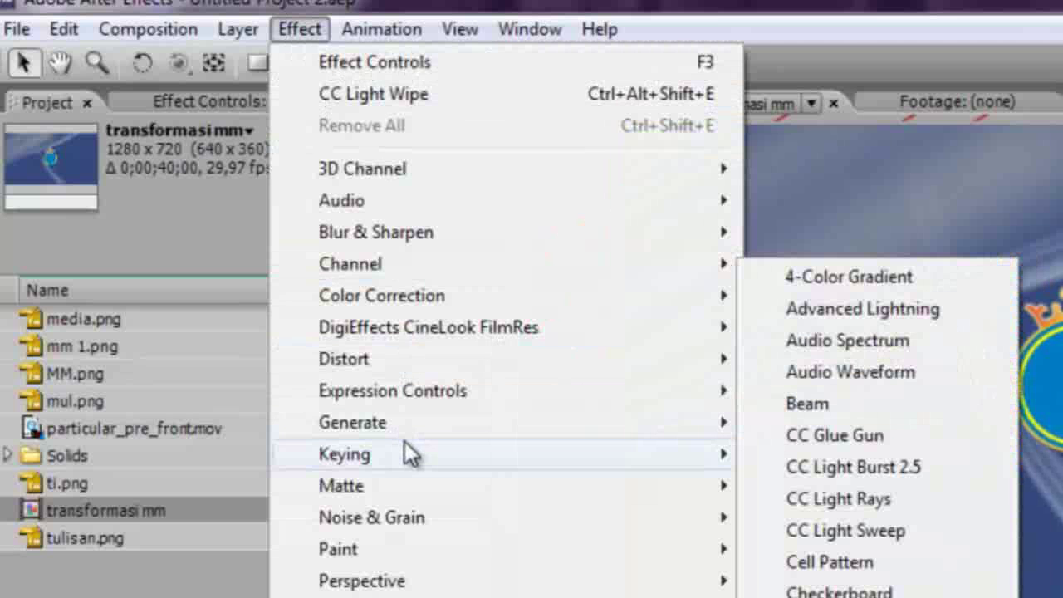
mouse_move(409, 470)
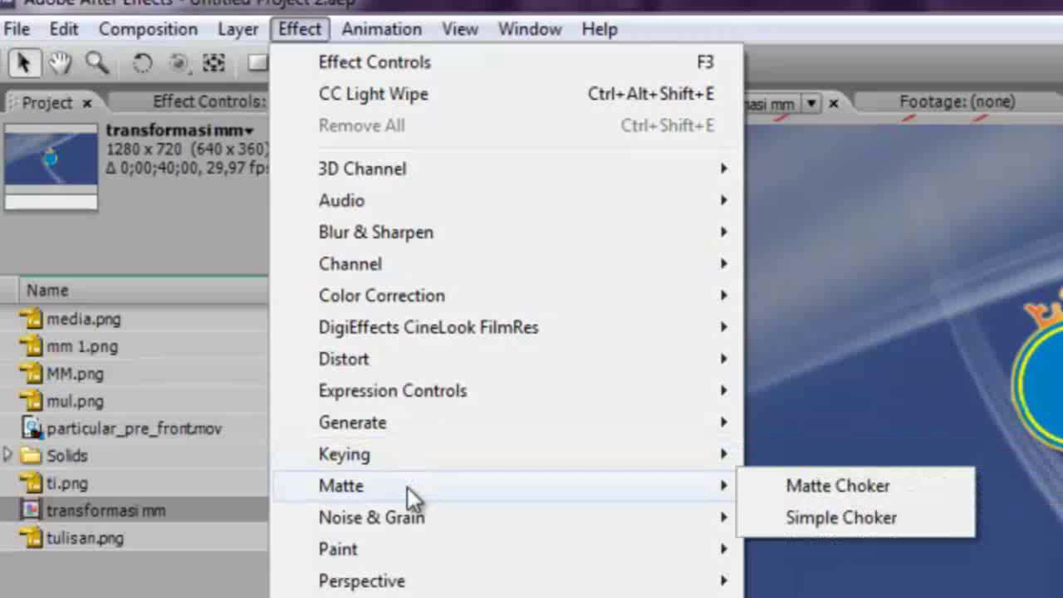
mouse_move(412, 401)
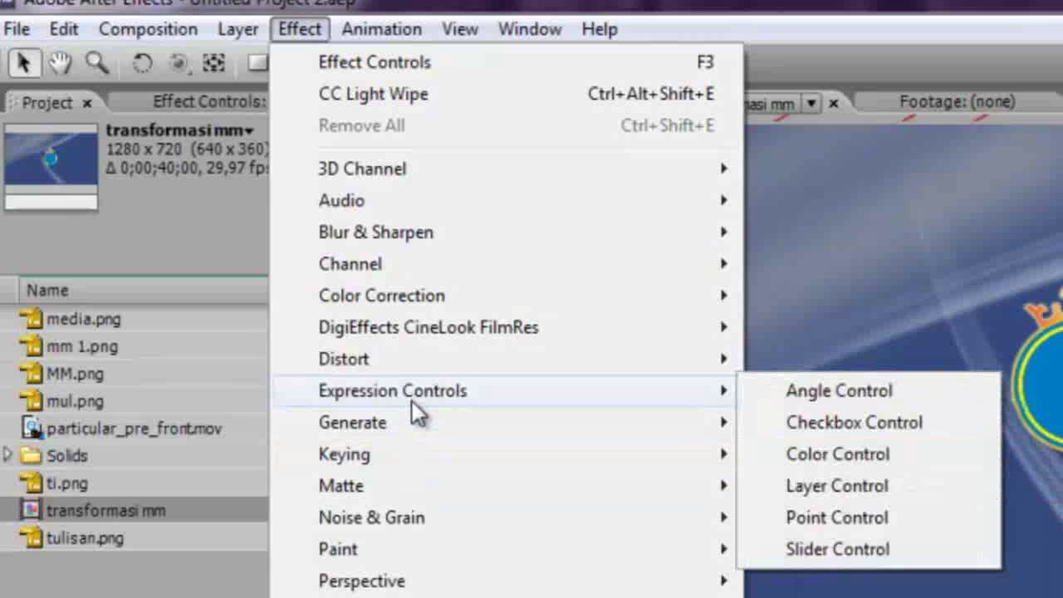
mouse_move(423, 363)
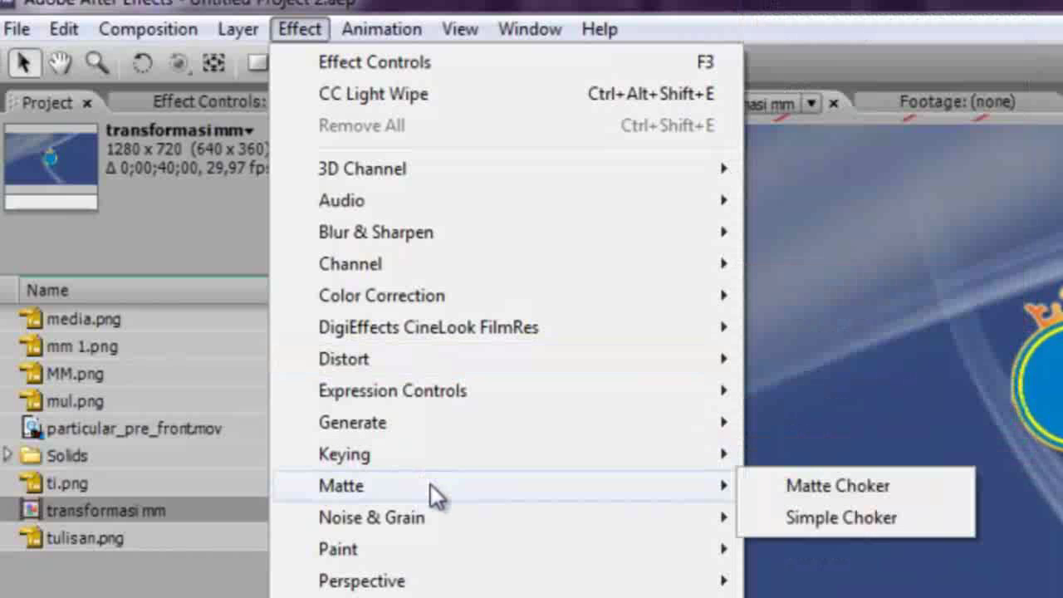
mouse_move(432, 529)
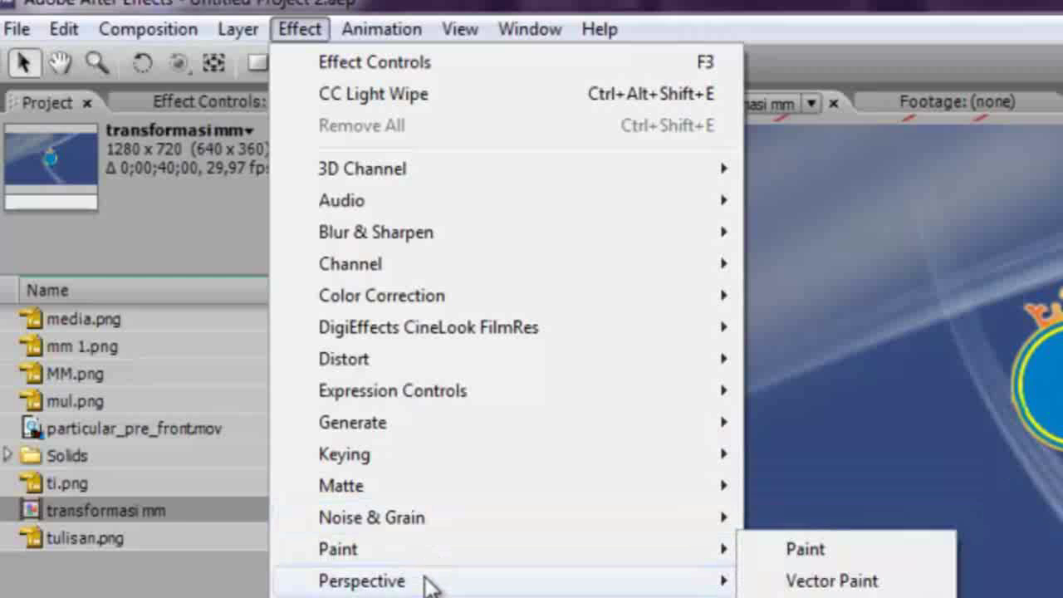
mouse_move(427, 581)
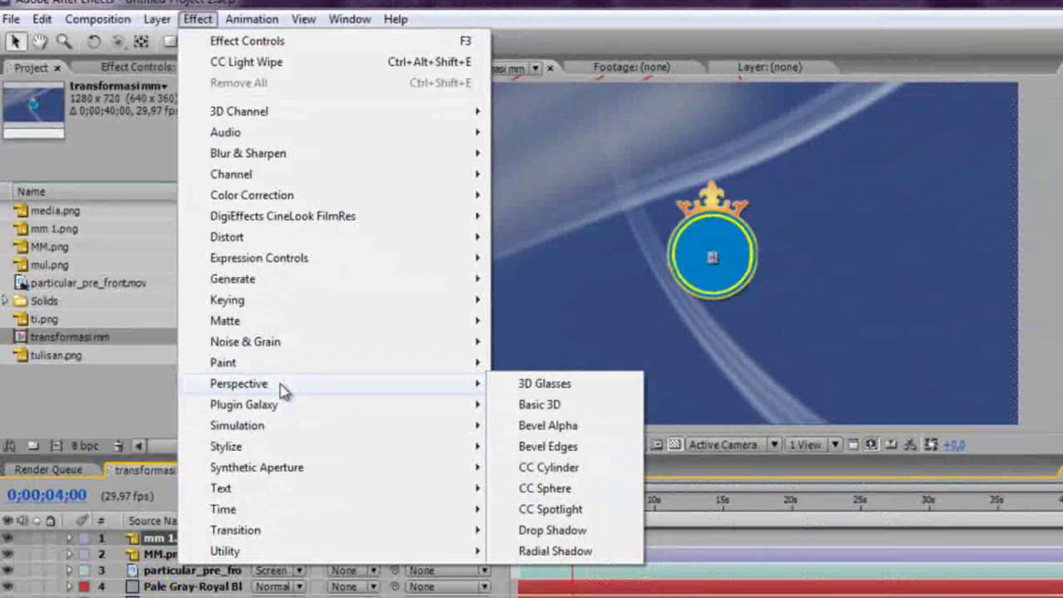
mouse_move(280, 409)
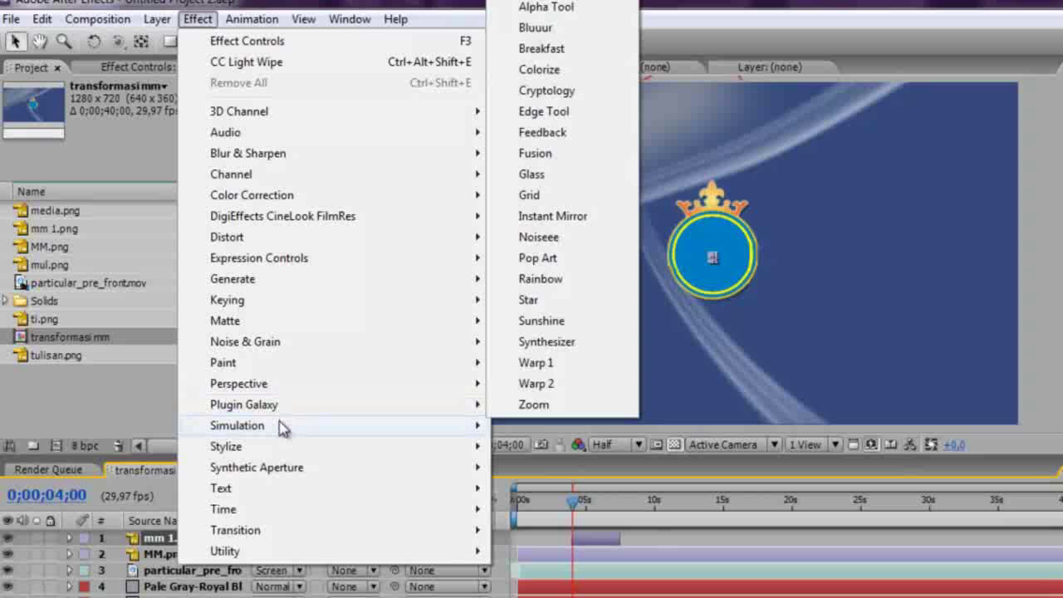
mouse_move(282, 427)
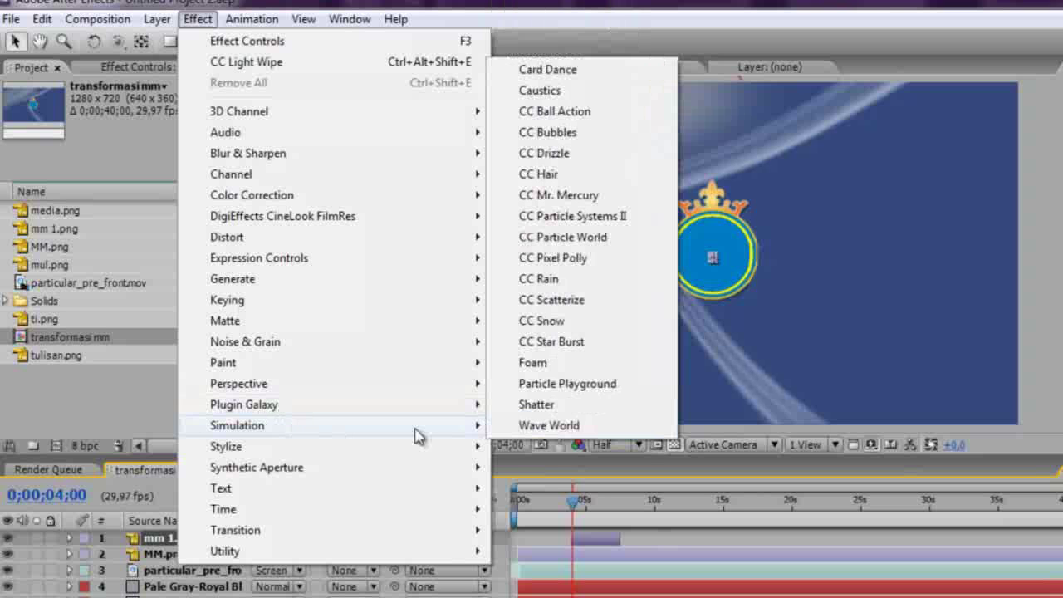
left_click(565, 341)
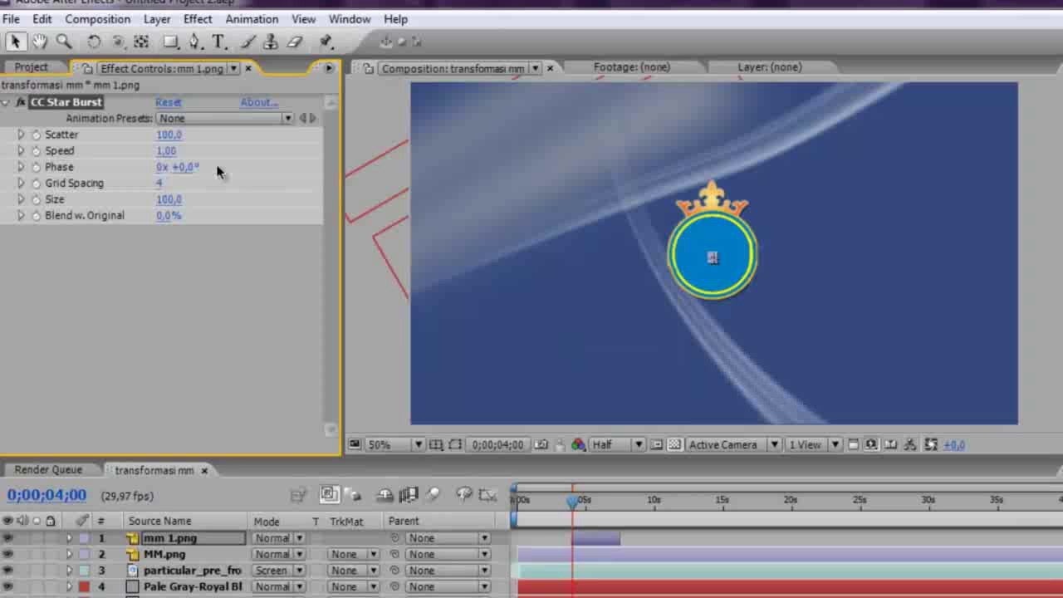
Try out CC Star Burst's Scatter around 0;00;04;00 at 100% magnification, and remove the effect from mm 1.png.
left_click(419, 446)
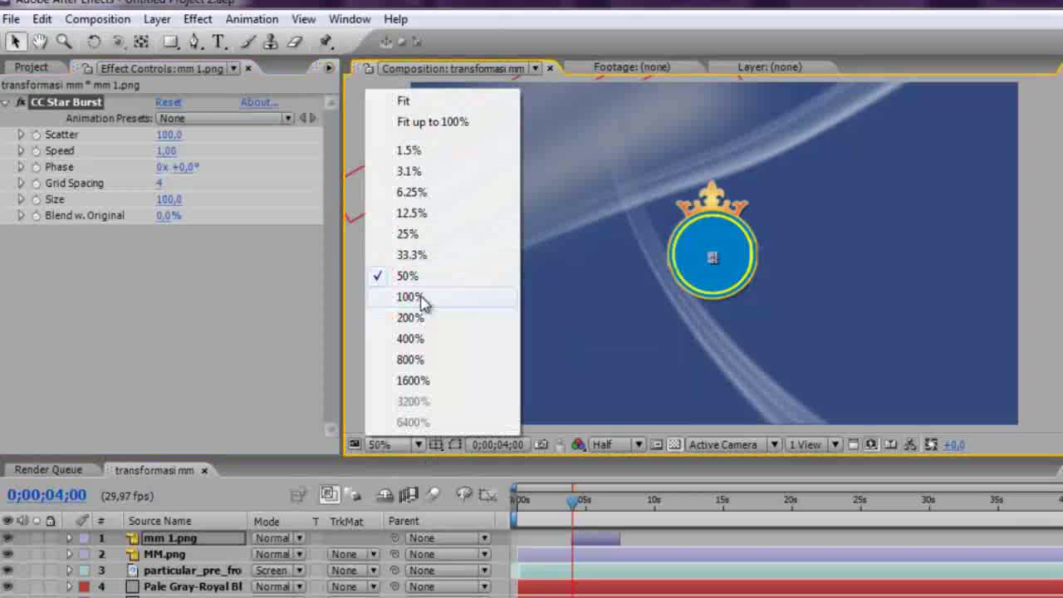
left_click(422, 300)
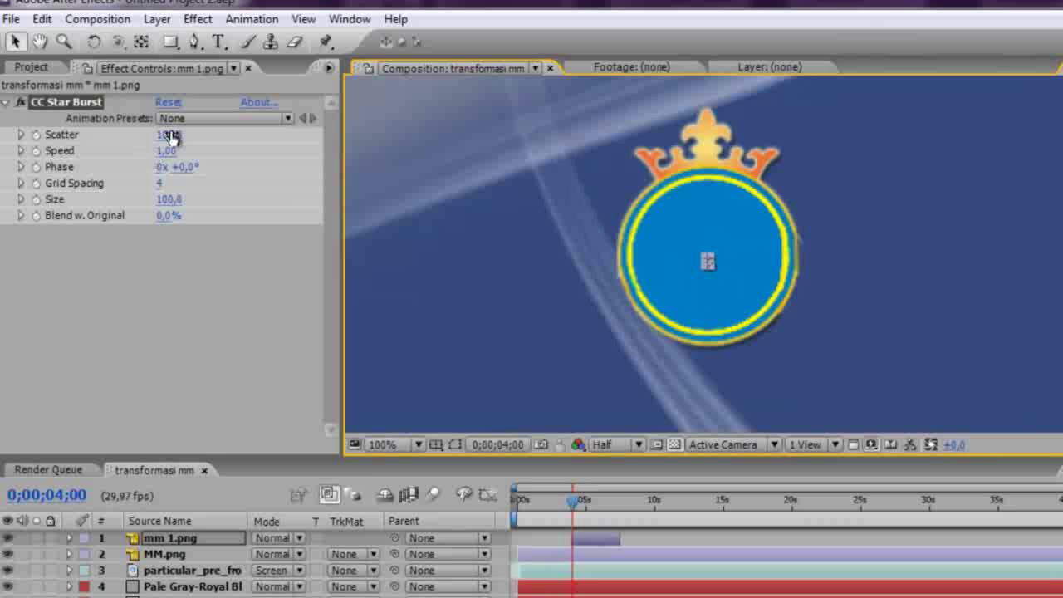
left_click_drag(169, 135, 146, 141)
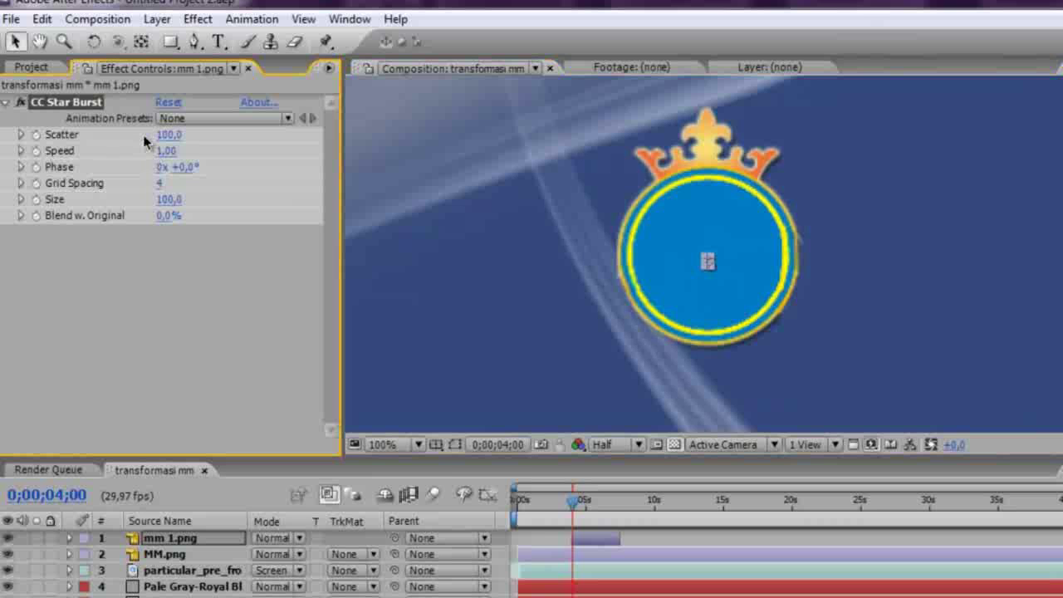
left_click(573, 502)
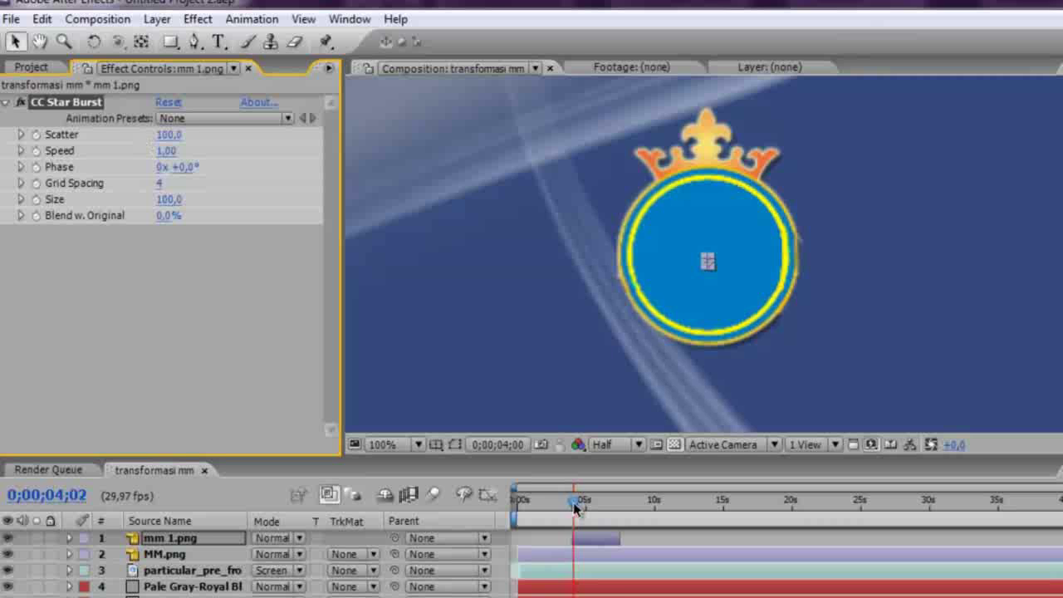
mouse_move(574, 503)
left_mouse_down()
mouse_move(609, 508)
mouse_move(573, 513)
left_mouse_up()
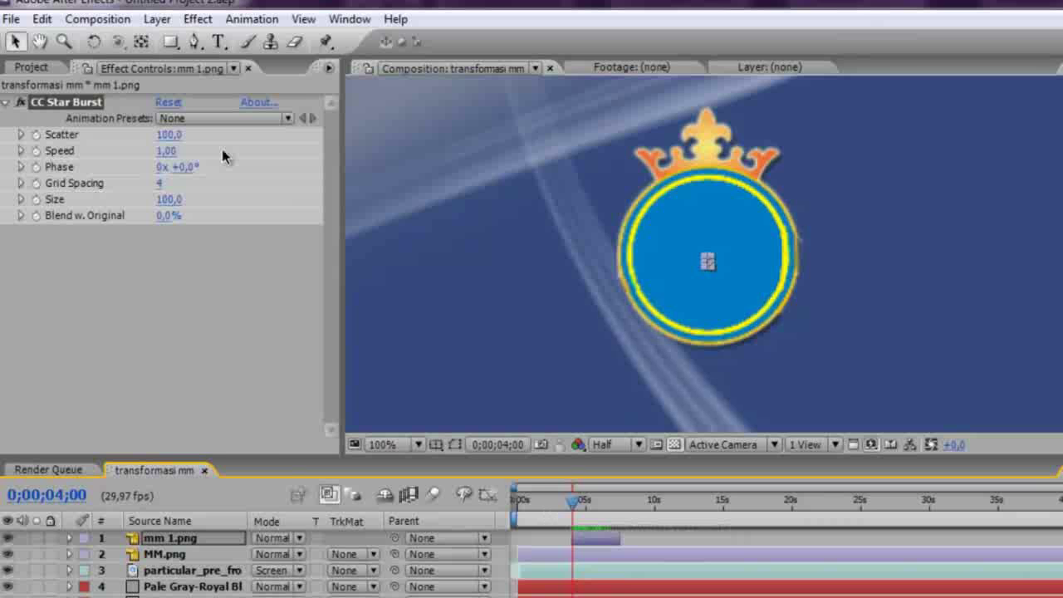
key("Delete")
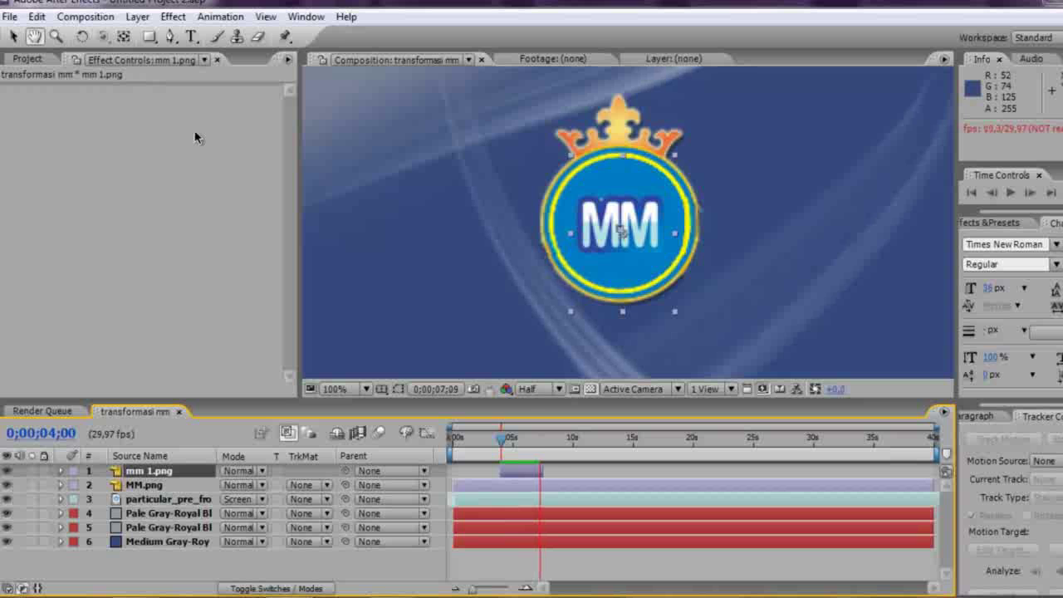
Stop playback at 0;00;07;10, extend the end of mm 1.png past the 10-second mark and duplicate the layer.
key("space")
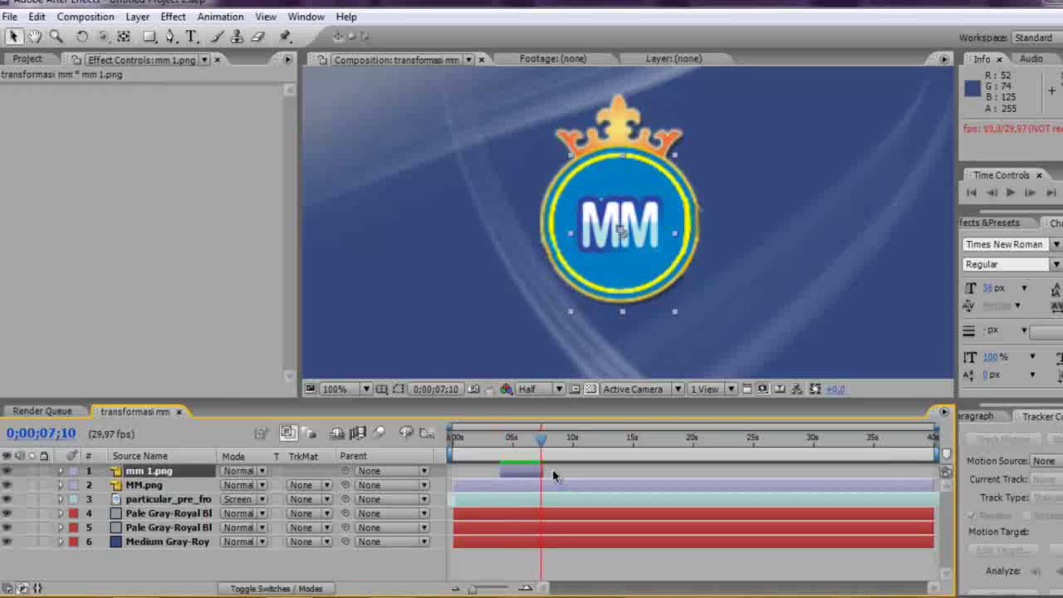
left_click_drag(545, 469, 581, 471)
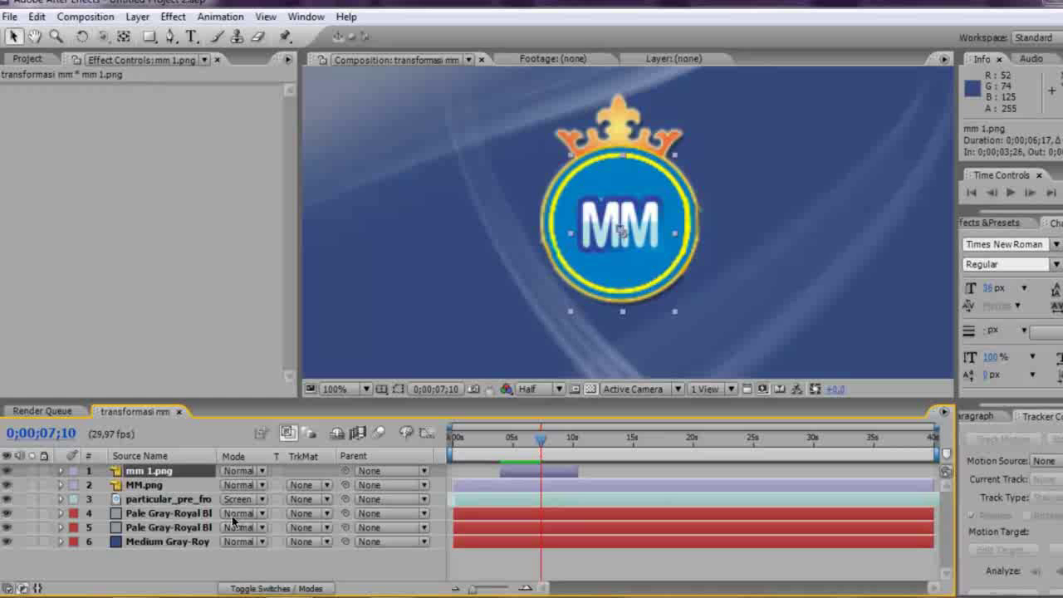
key("ctrl+v")
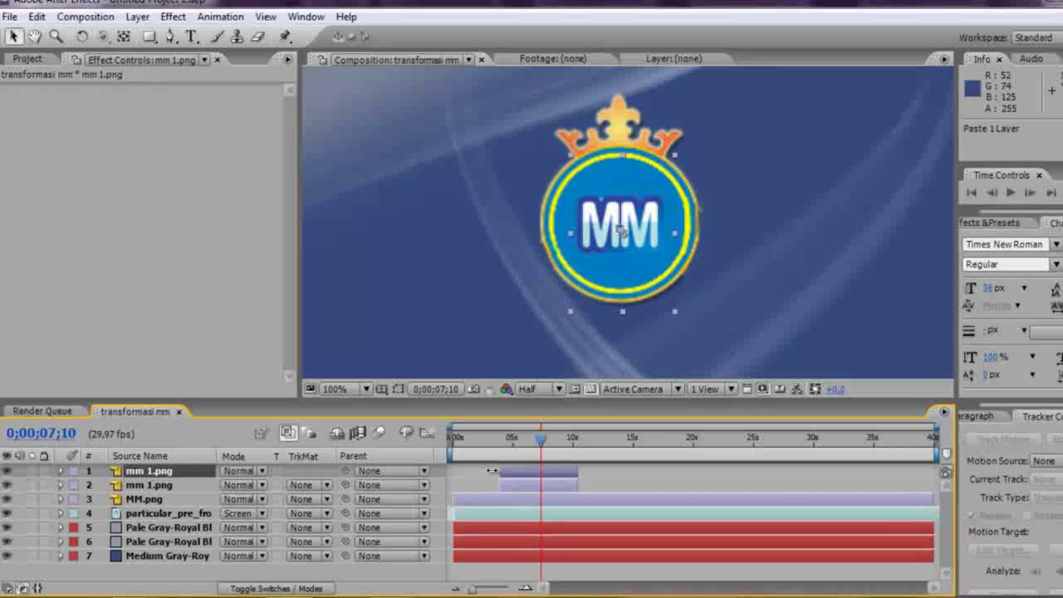
Trim the upper mm 1.png copy to start at 0;00;07;14 and last 0;00;02;06, ending the original where the copy begins.
left_click_drag(500, 470, 543, 486)
mouse_move(544, 449)
left_mouse_down()
mouse_move(521, 445)
mouse_move(556, 453)
left_mouse_up()
left_click(577, 472)
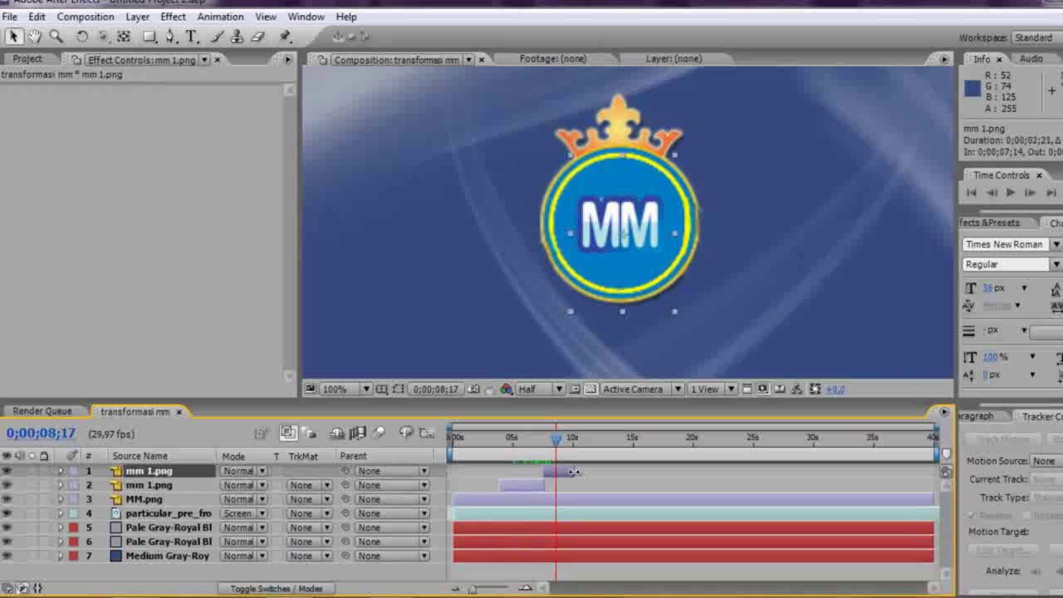
Apply CC Star Burst to the upper mm 1.png copy and set Scatter to 0 at 0;00;07;20.
mouse_move(560, 449)
left_mouse_down()
mouse_move(496, 451)
mouse_move(549, 453)
left_mouse_up()
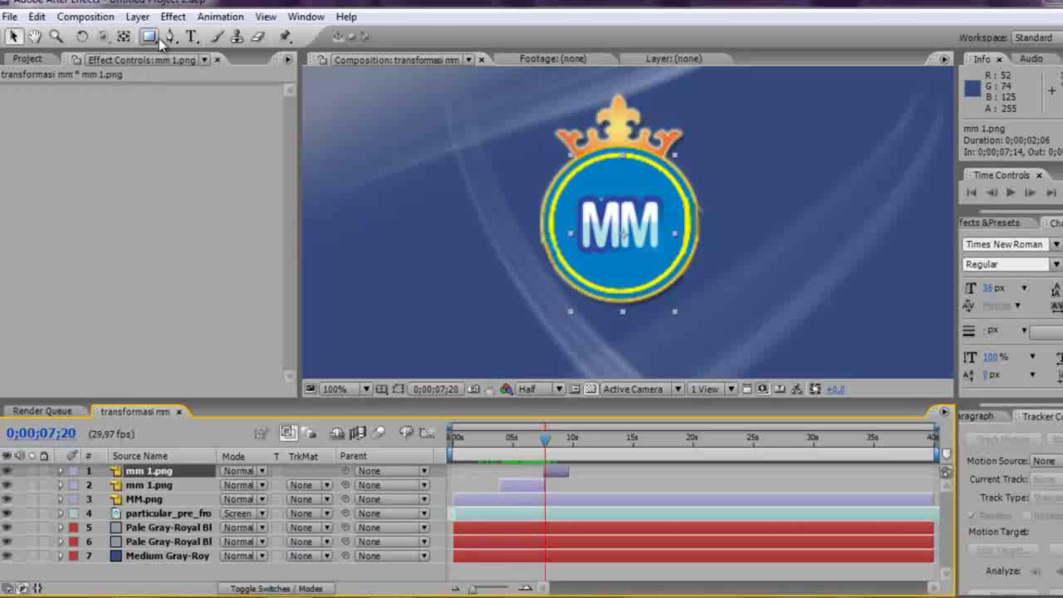
left_click(189, 19)
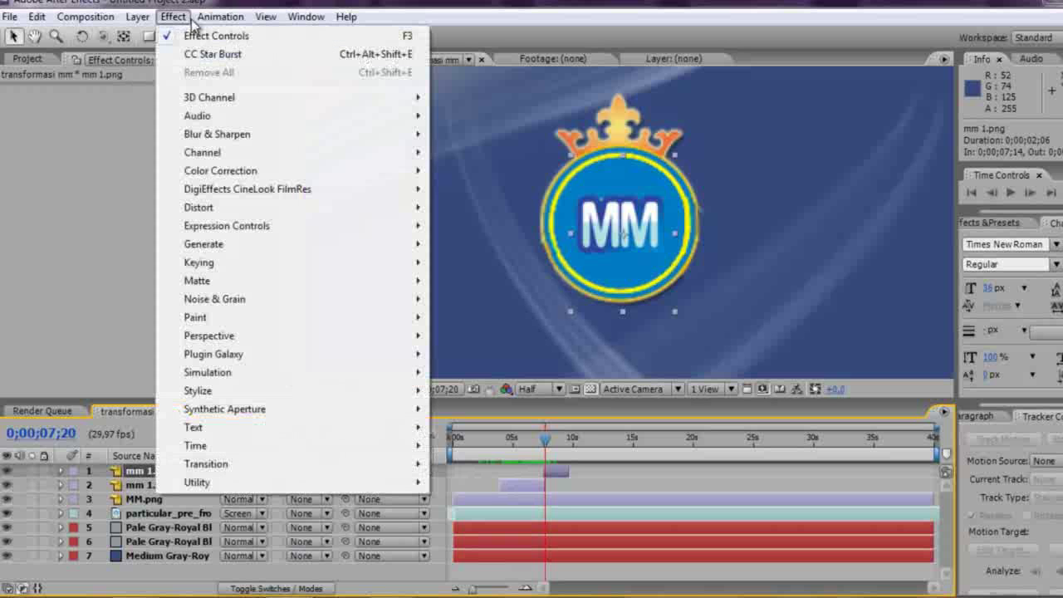
left_click(181, 54)
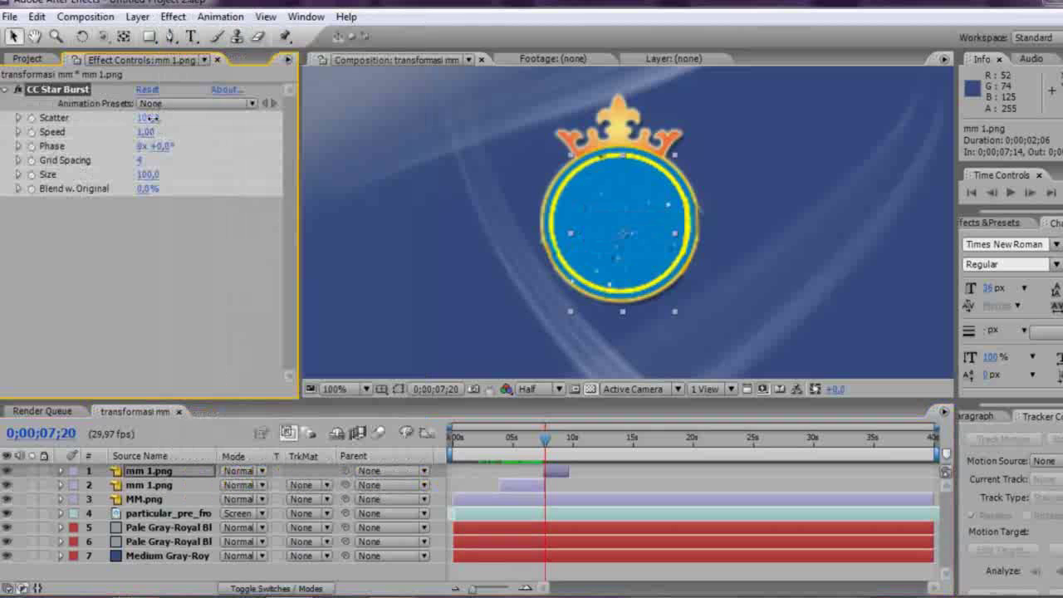
left_click_drag(132, 118, 98, 112)
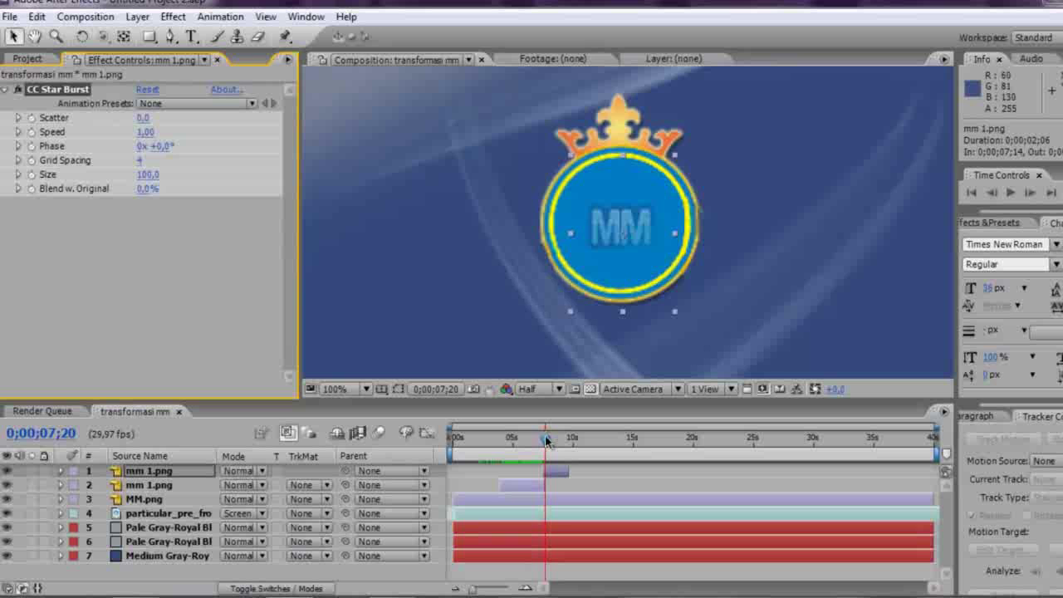
Start keyframes at 0;00;07;14 for CC Star Burst's Scatter, Speed, Phase, Grid Spacing, Size and Blend w. Original.
mouse_move(546, 440)
left_mouse_down()
mouse_move(534, 443)
mouse_move(546, 443)
left_mouse_up()
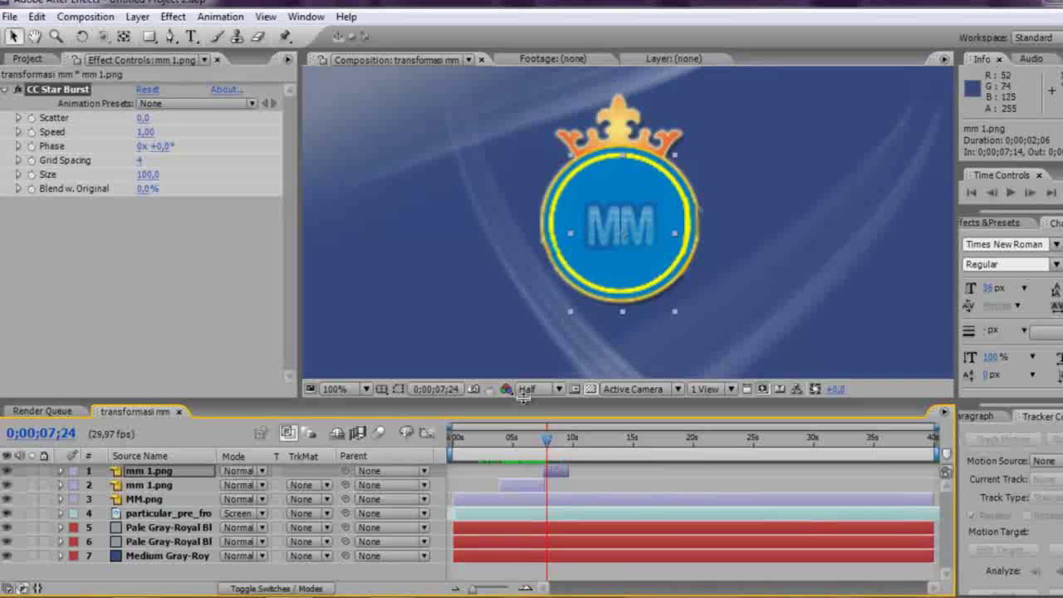
left_click_drag(546, 441, 541, 441)
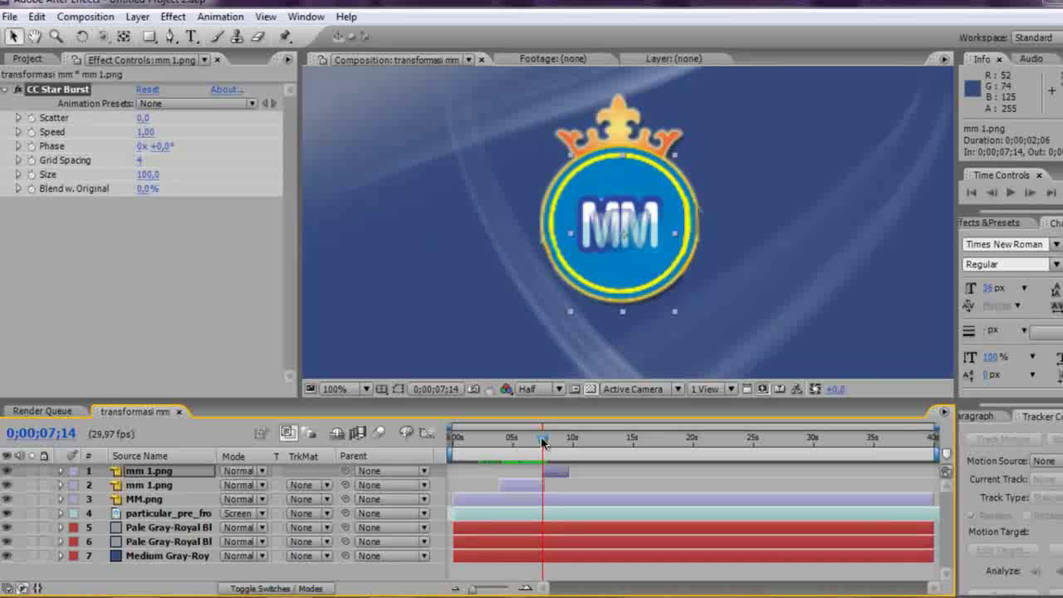
left_click(31, 118)
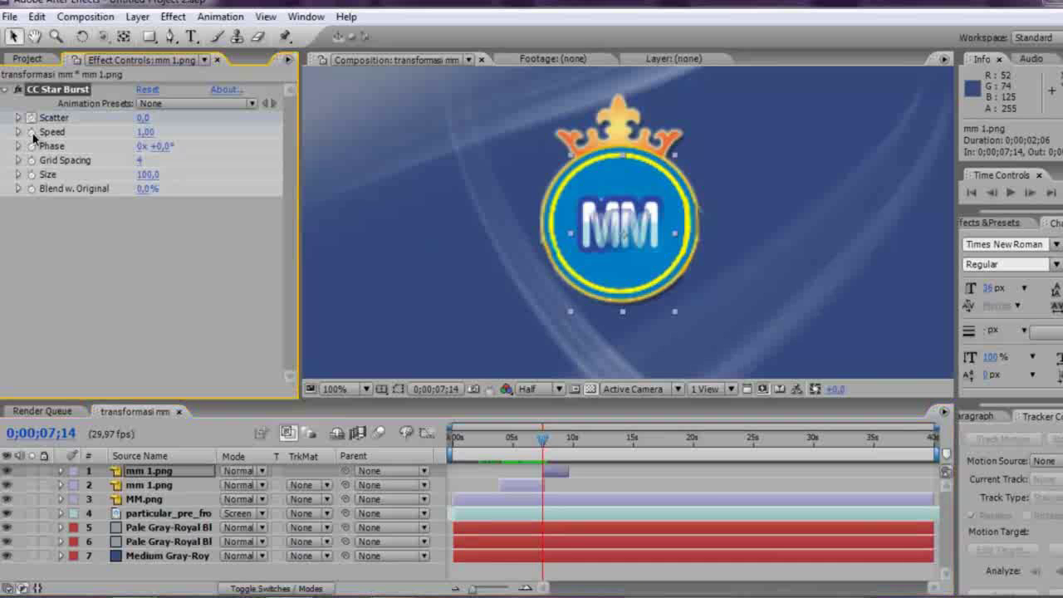
left_click(31, 132)
left_click(32, 146)
left_click(32, 160)
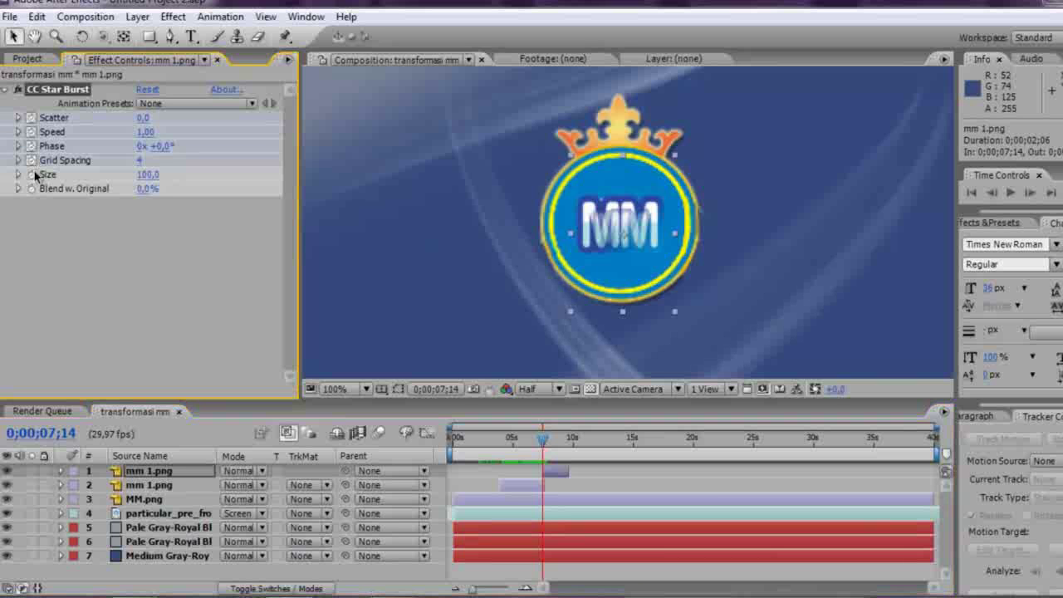
left_click(31, 174)
left_click(33, 189)
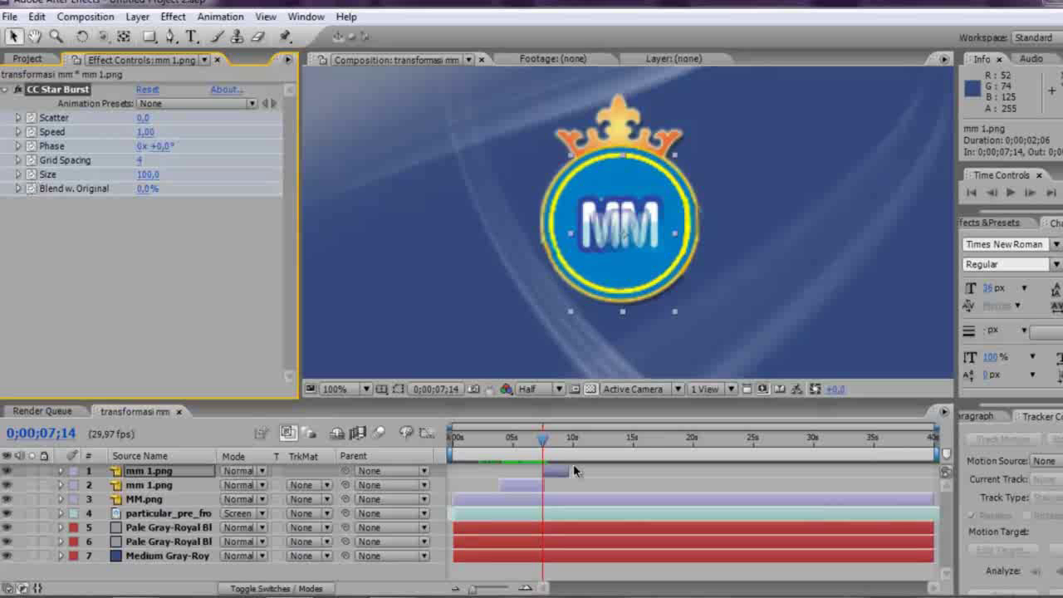
Keyframe CC Star Burst's Scatter on the upper mm 1.png at 8 at 0;00;08;00 and 12 at 0;00;08;07.
left_click_drag(541, 445, 550, 445)
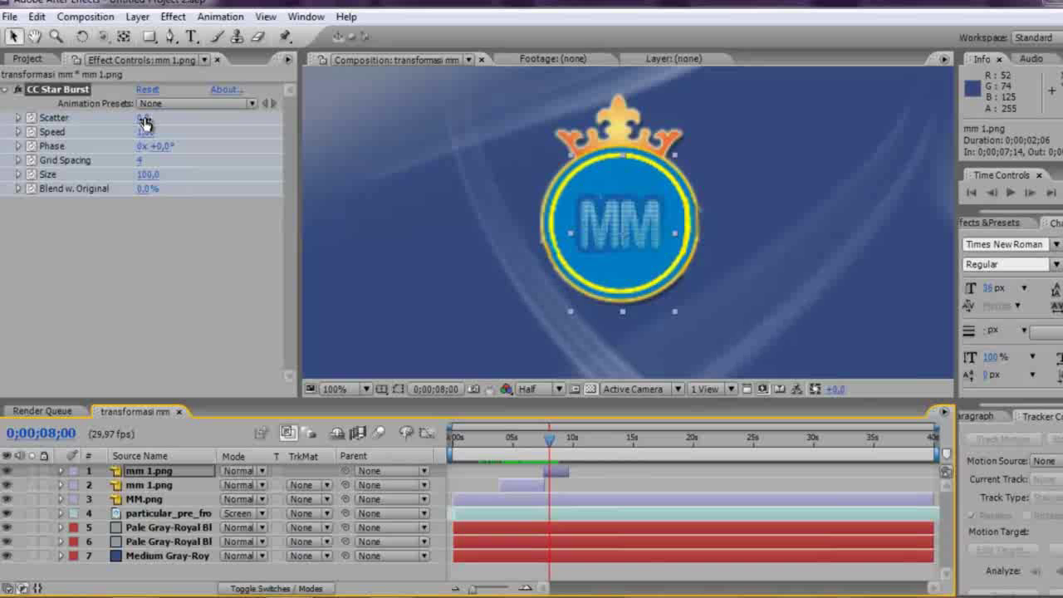
left_click(60, 471)
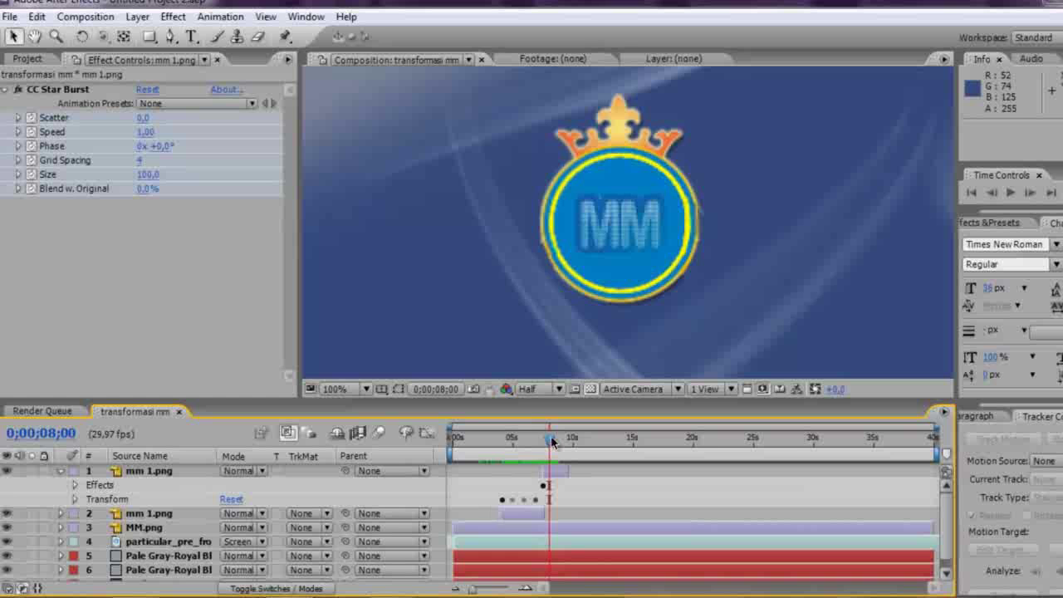
left_click_drag(148, 120, 167, 121)
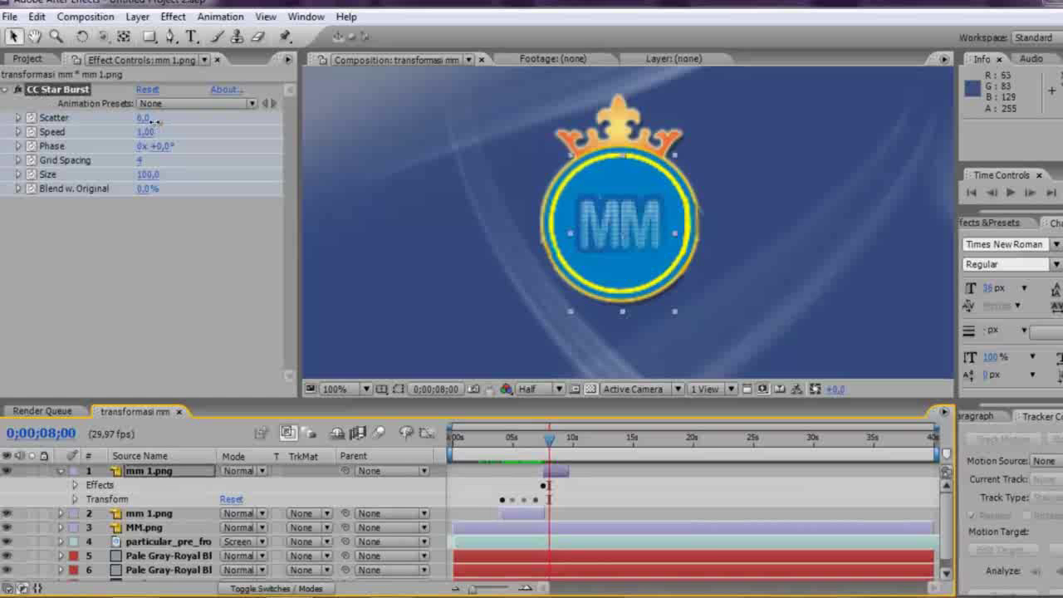
left_click(554, 446)
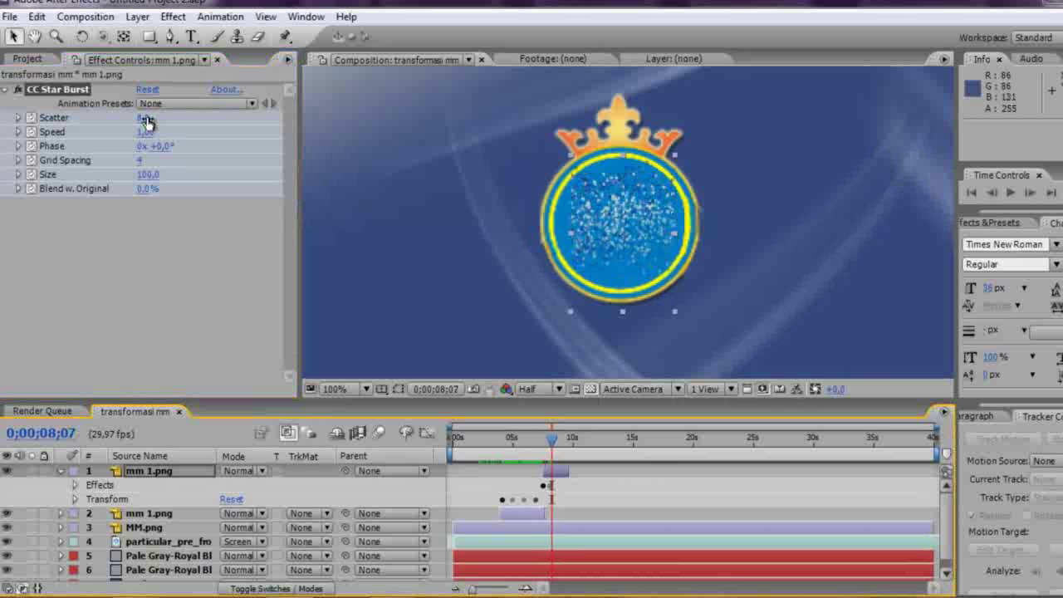
left_click_drag(147, 121, 153, 123)
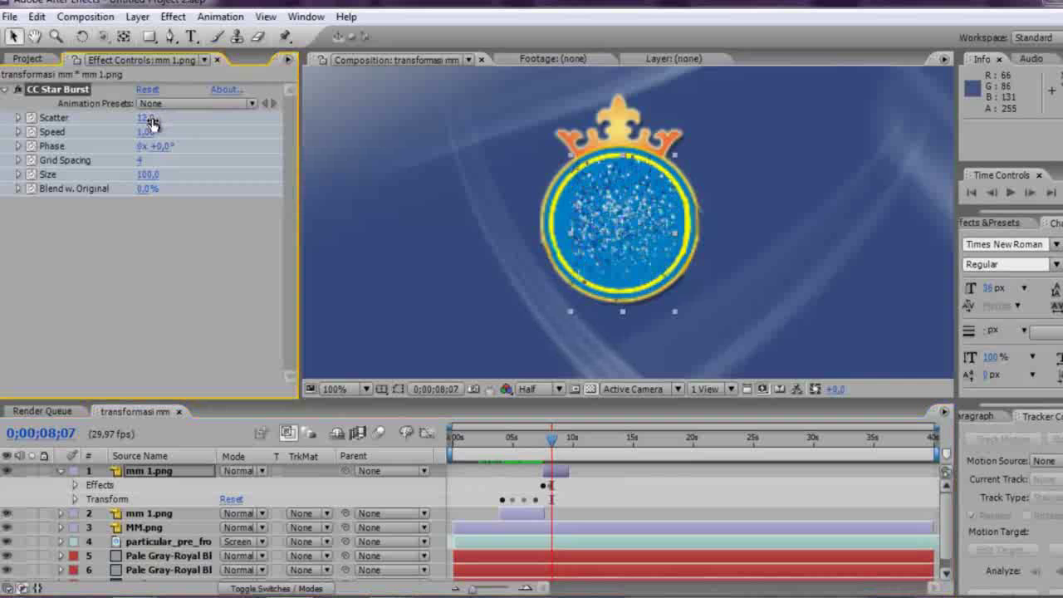
Preview the burst from 0;00;06;23, trim the end of the original mm 1.png to a duration of 0;00;03;18 and replay the transition.
left_click_drag(554, 446, 535, 446)
key("space")
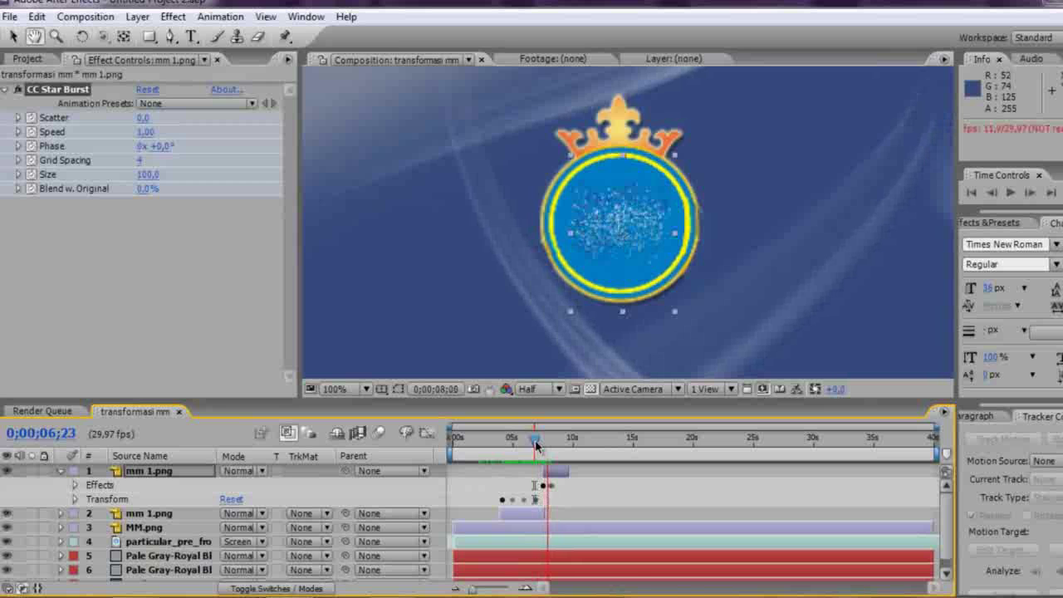
key("space")
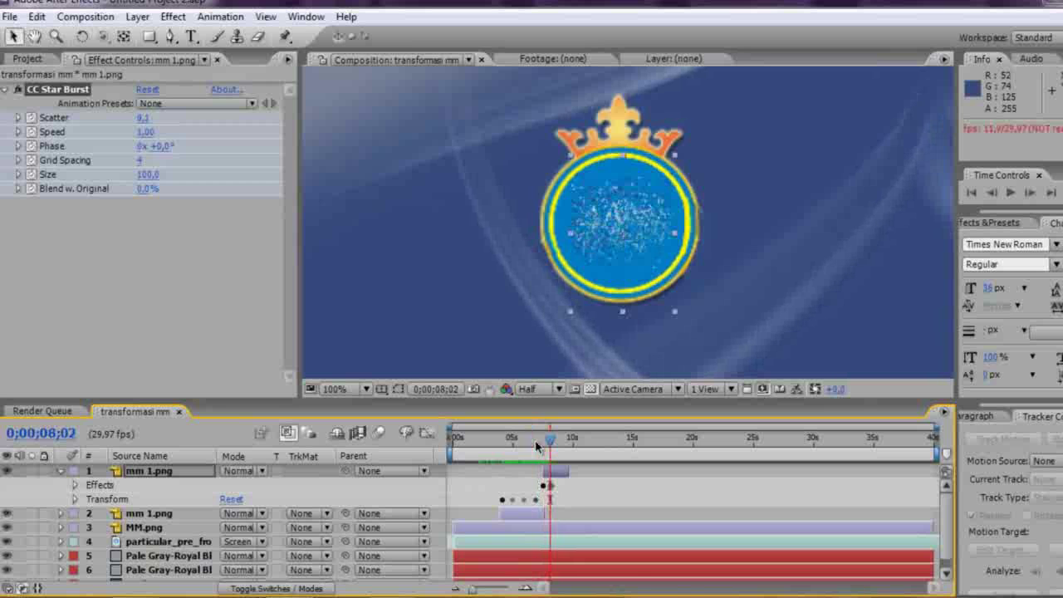
left_click(542, 513)
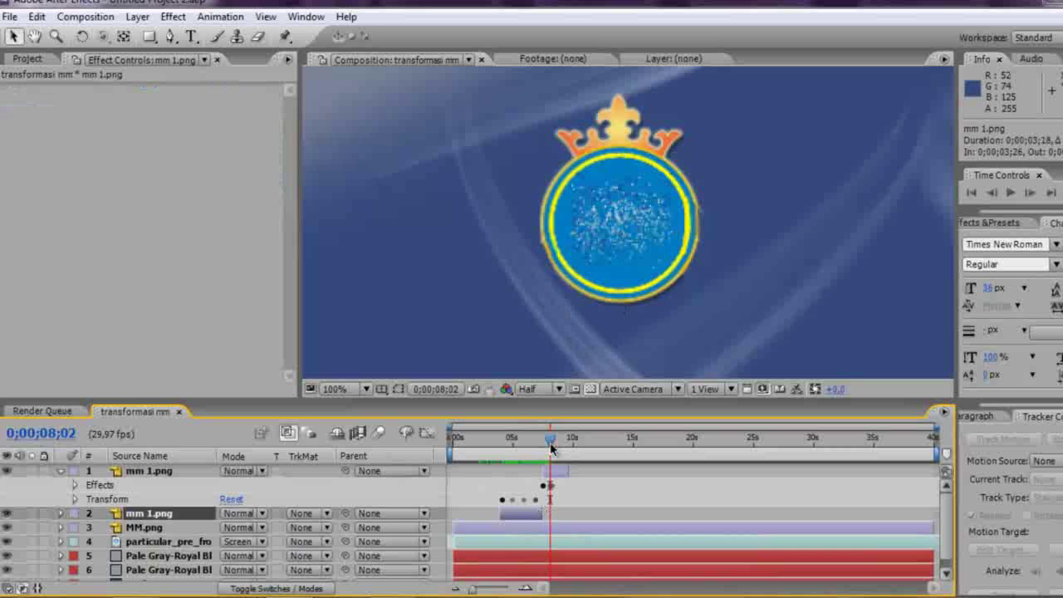
left_click_drag(551, 448, 537, 448)
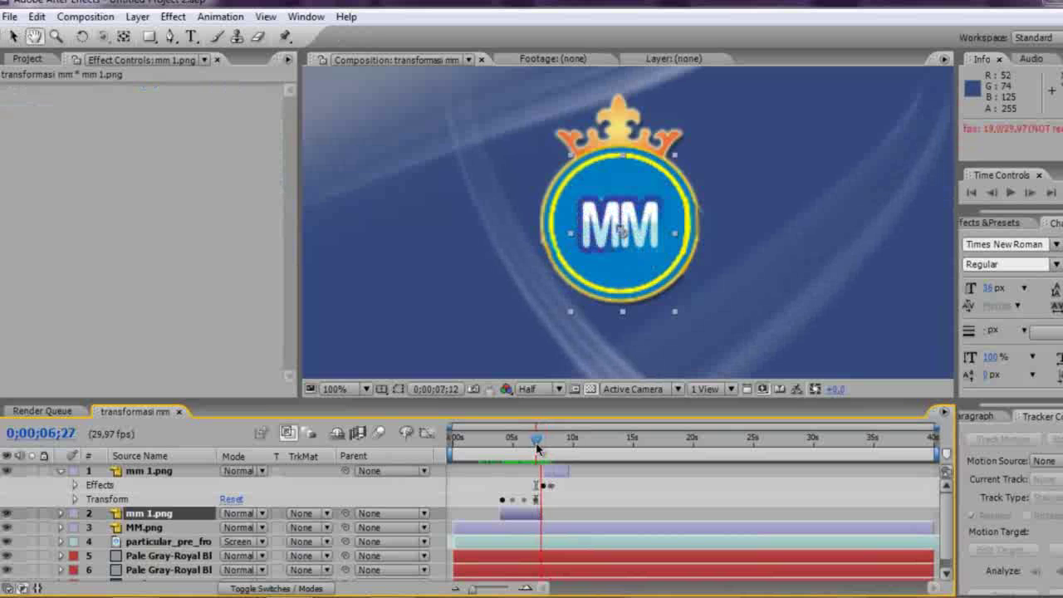
key("space")
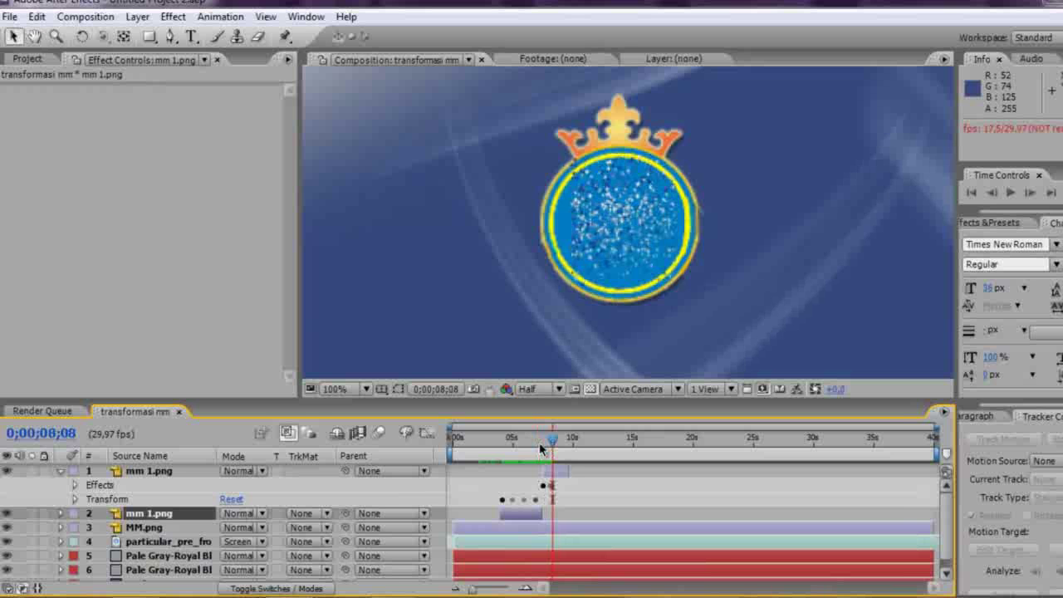
left_click_drag(552, 440, 517, 449)
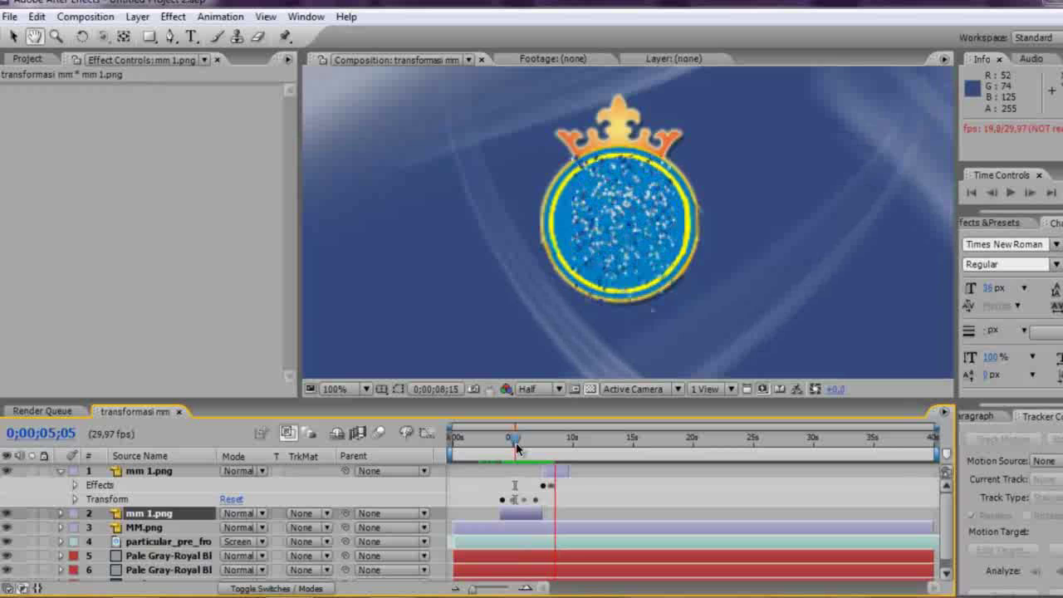
At 0;00;07;14, enlarge the upper mm 1.png to a scale of 44%, 52% to match the original lettering.
left_click(558, 472)
left_click(545, 471)
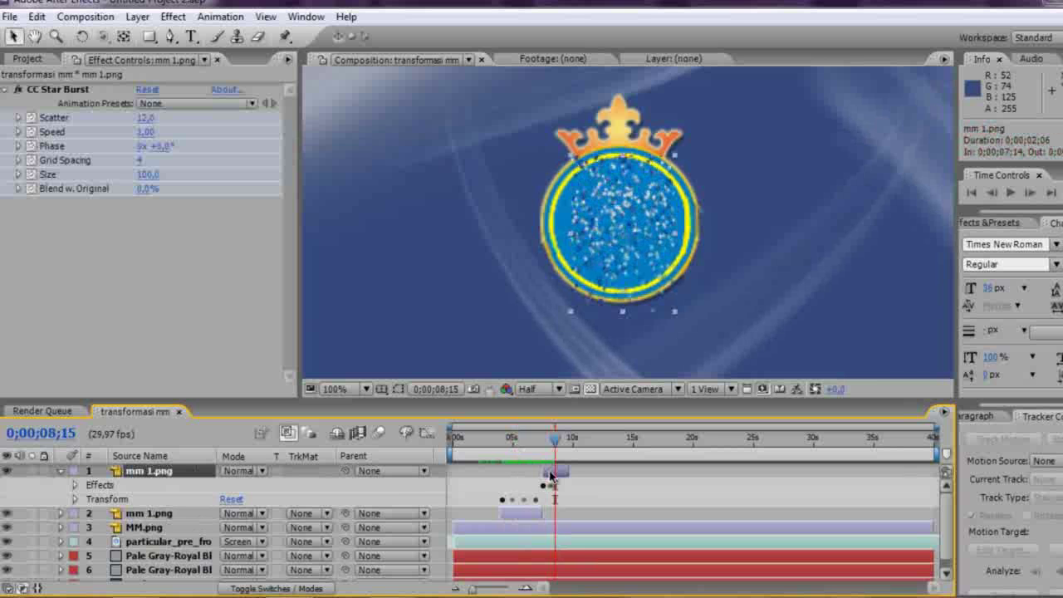
left_click_drag(555, 449, 543, 448)
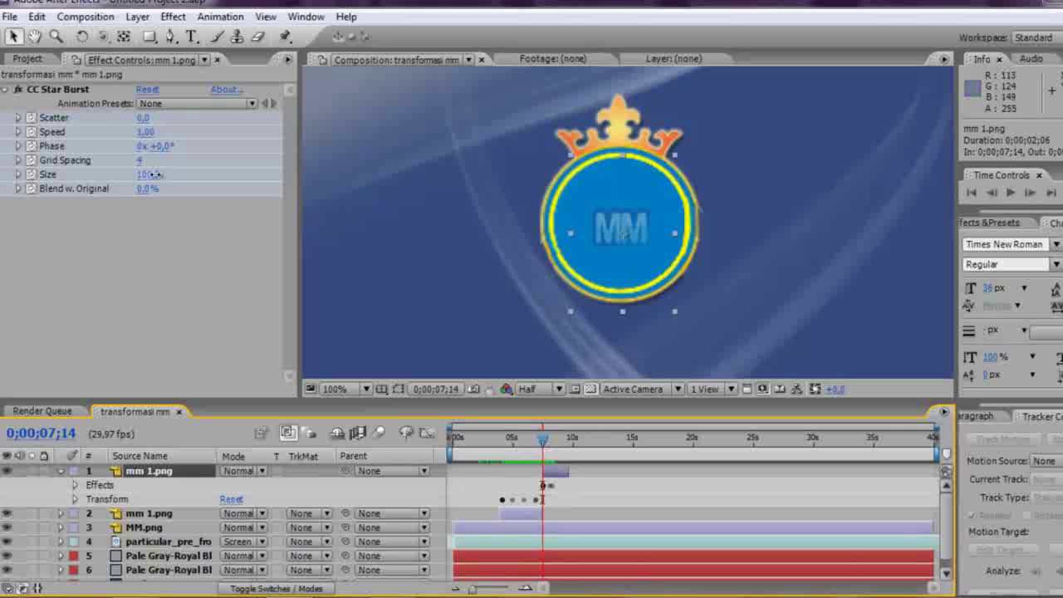
mouse_move(154, 174)
left_mouse_down()
mouse_move(239, 169)
mouse_move(158, 186)
left_mouse_up()
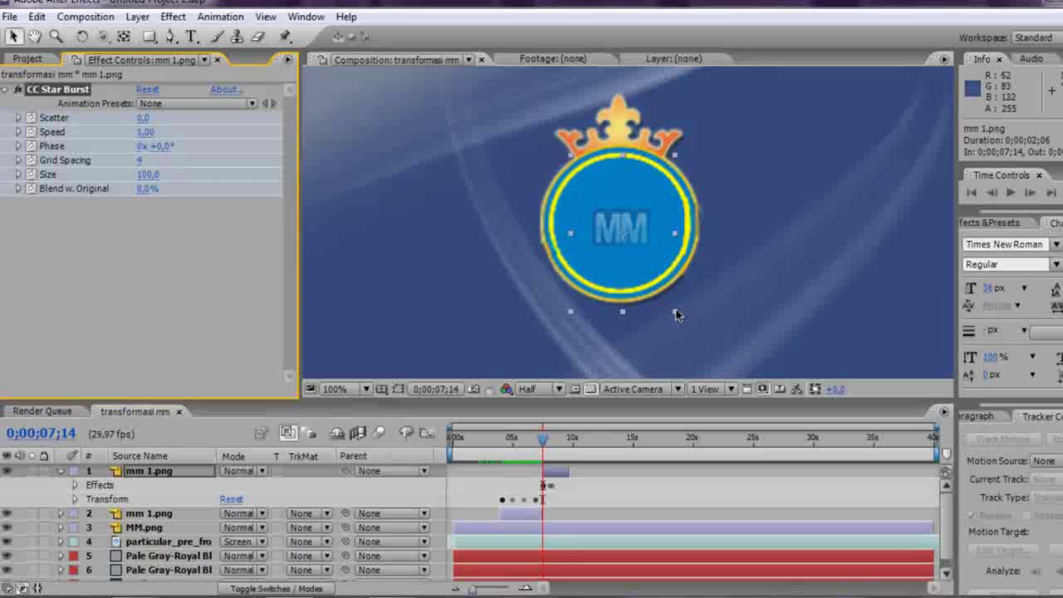
left_click_drag(676, 314, 692, 331)
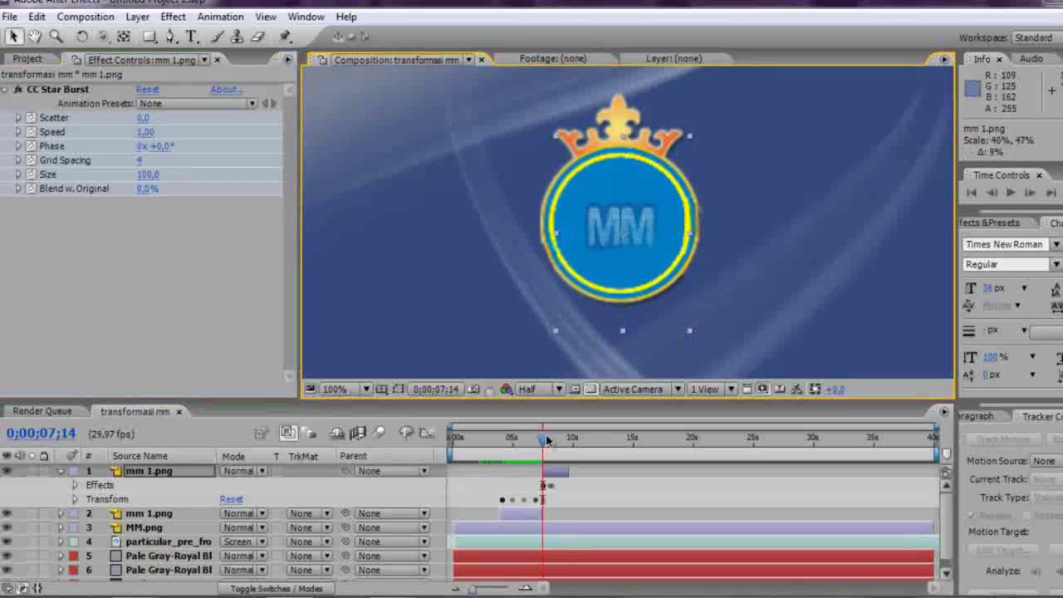
left_click_drag(547, 440, 543, 443)
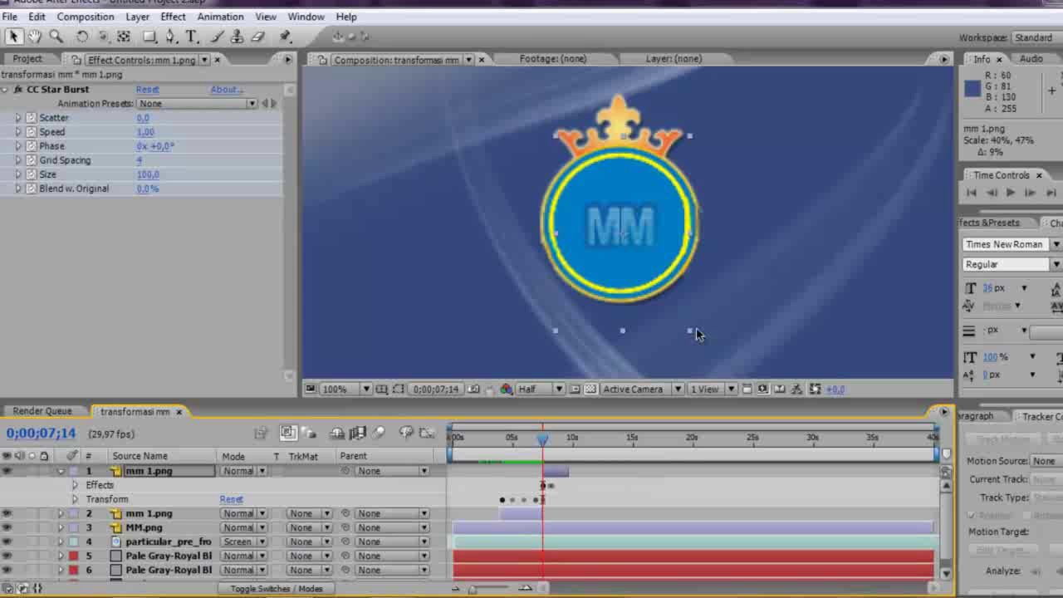
left_click_drag(689, 335, 695, 346)
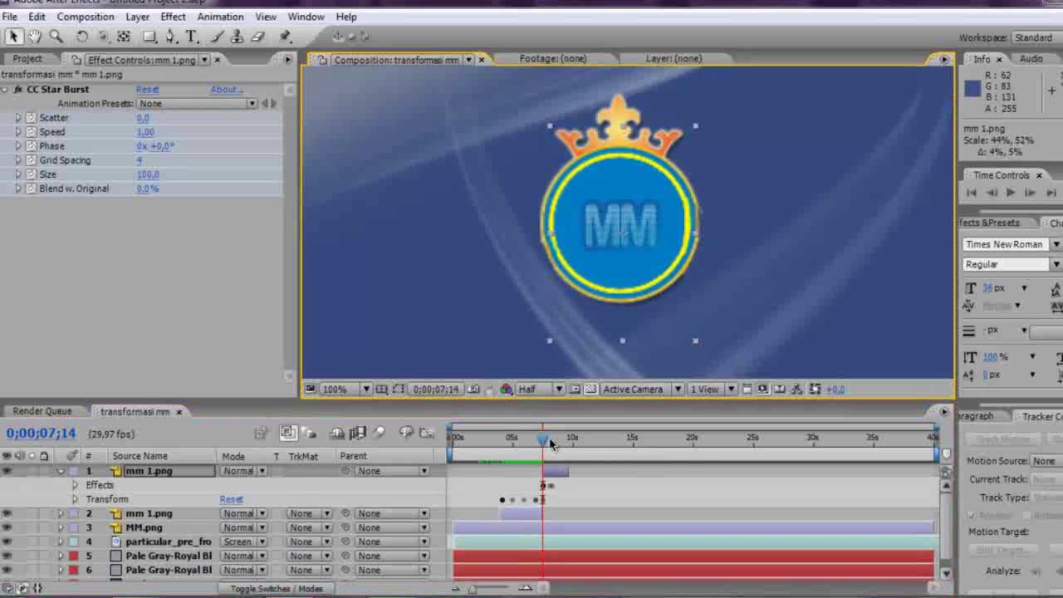
Play back the burst from 0;00;06;29, collapse the layer's properties and replay the animation from 0;00;00;14 up to 0;00;10;00.
left_click_drag(550, 444, 539, 442)
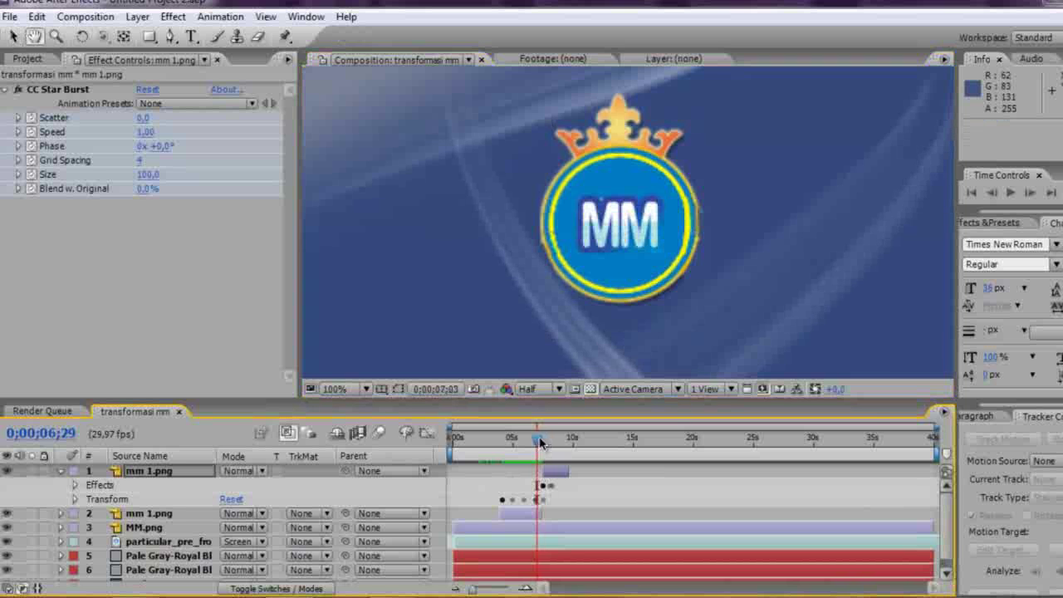
key("space")
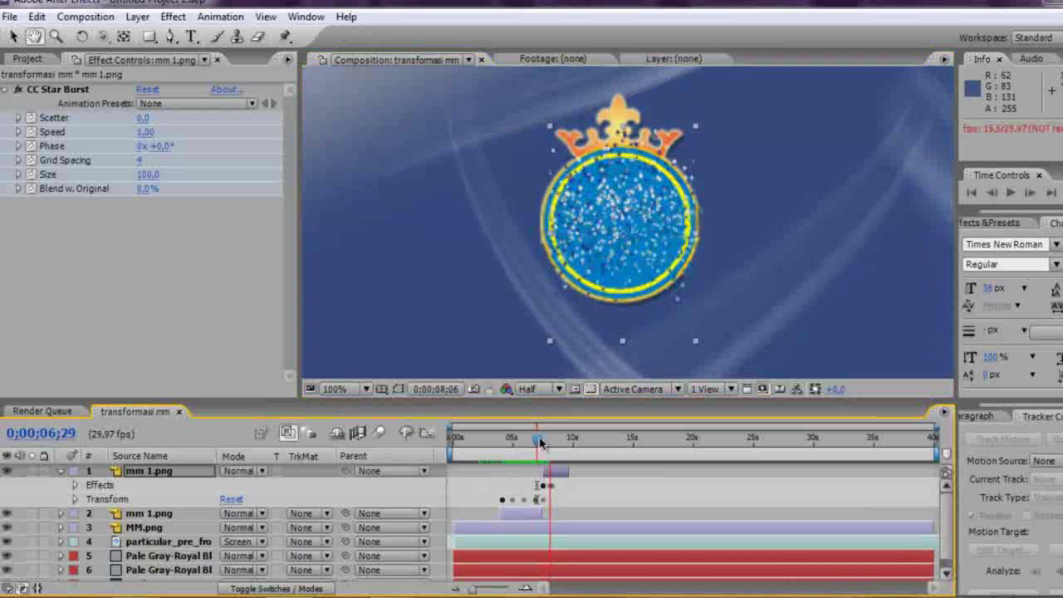
key("space")
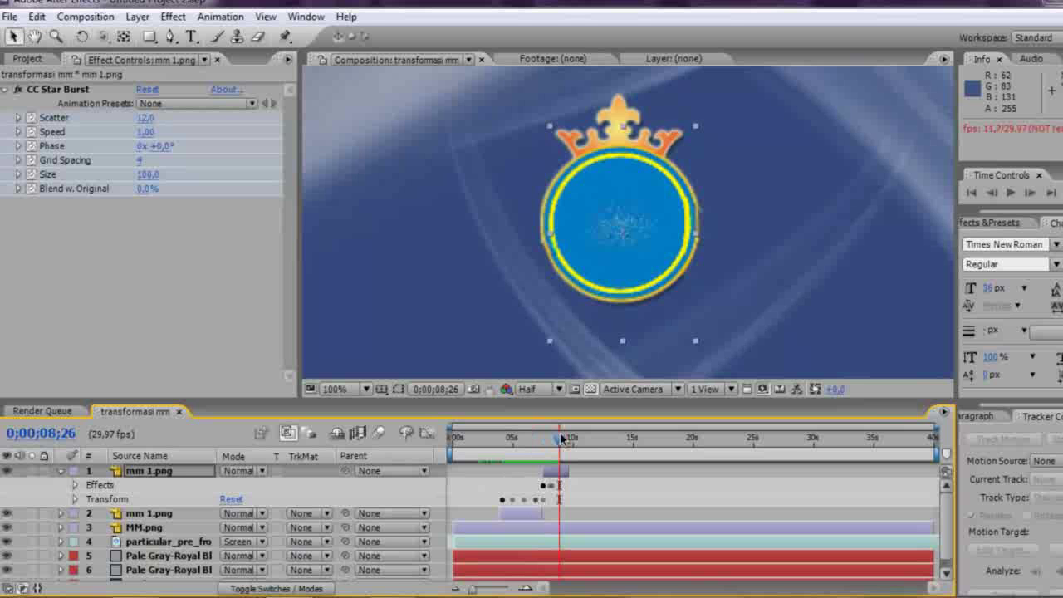
key("space")
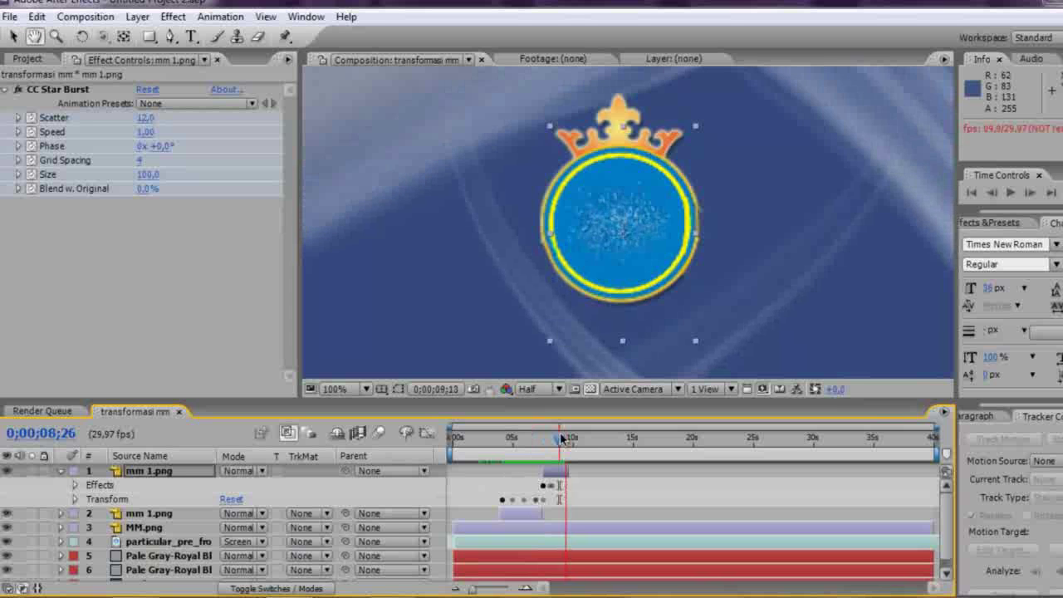
key("space")
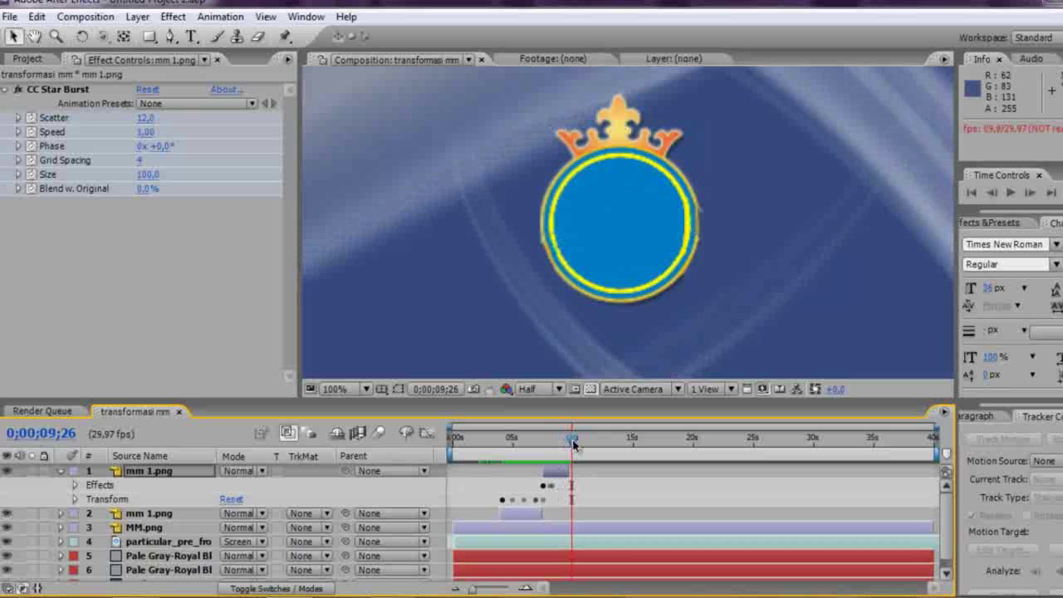
left_click_drag(573, 444, 521, 453)
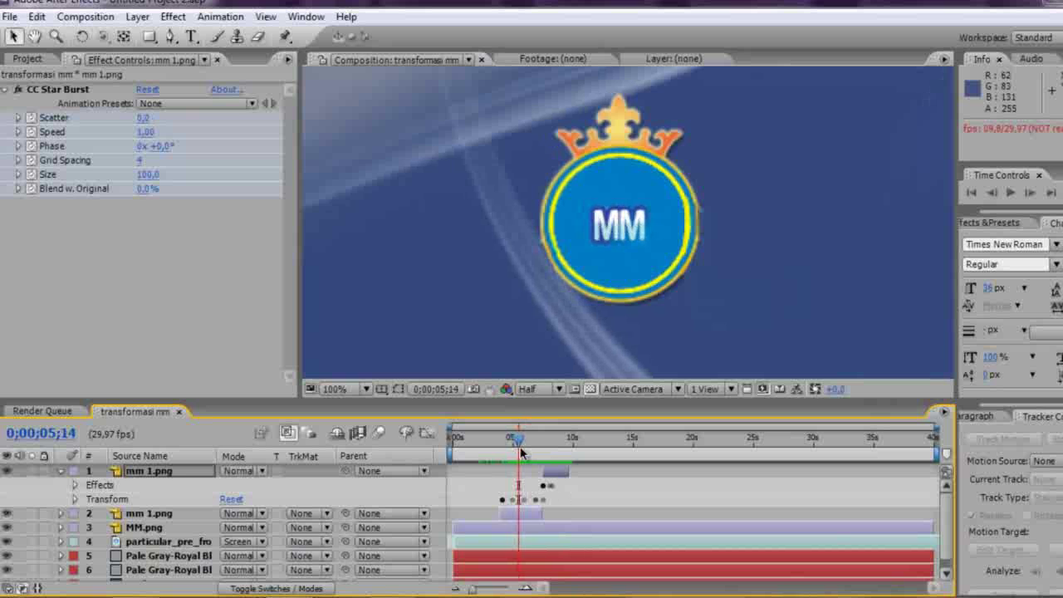
left_click(61, 471)
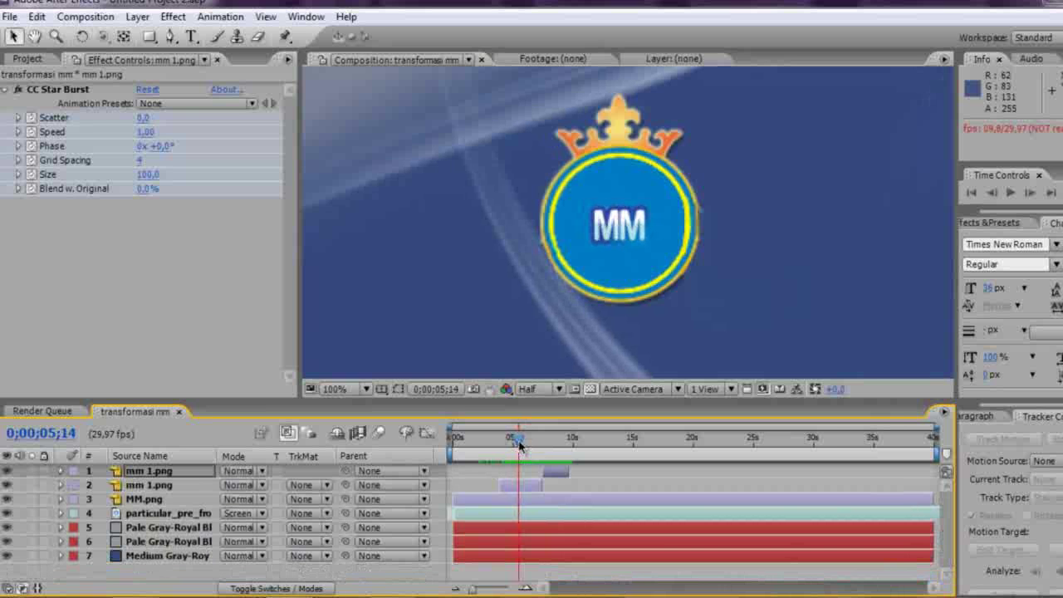
left_click_drag(519, 446, 451, 443)
key("space")
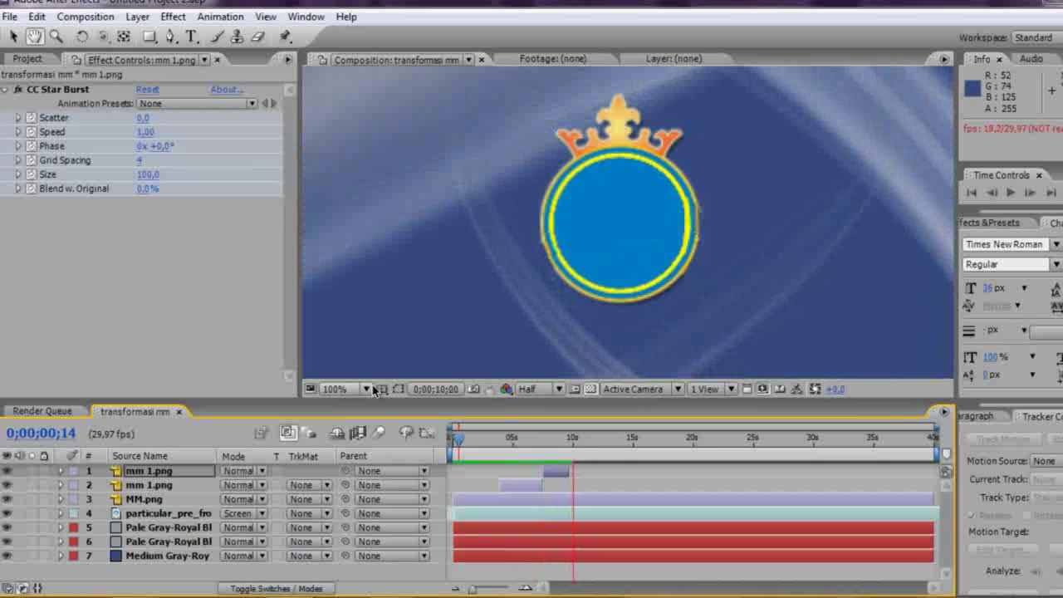
key("space")
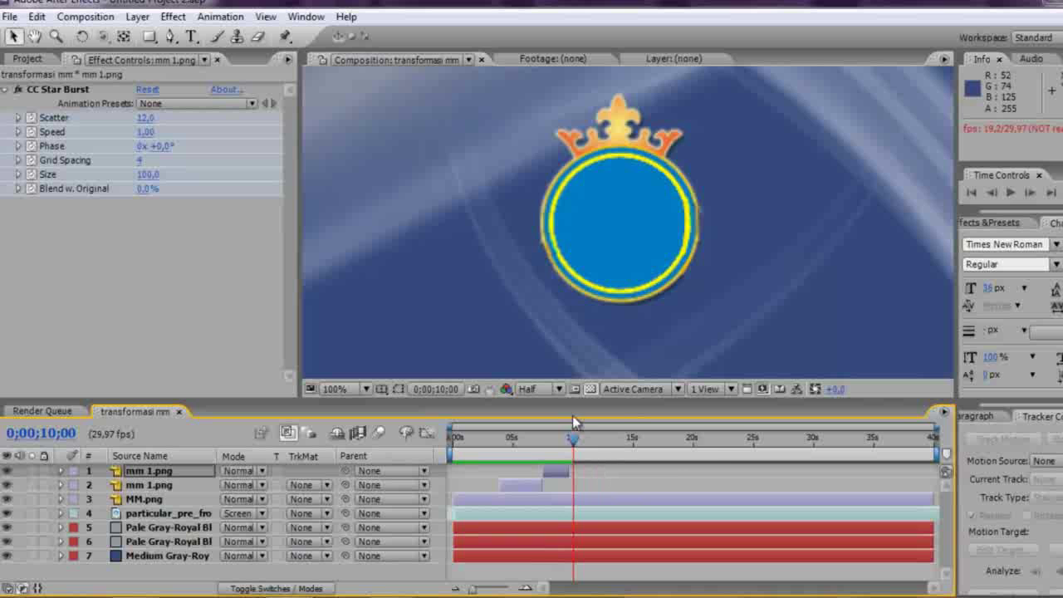
Shorten the upper mm 1.png to end at about 0;00;08;19 and play back the transition from 0;00;05;24.
left_click_drag(572, 437, 557, 448)
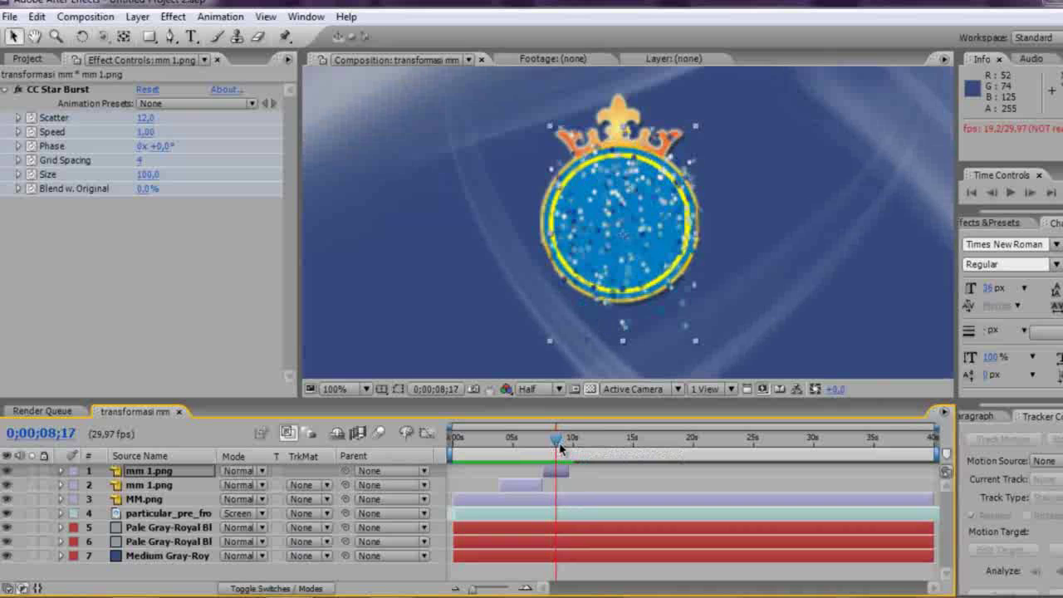
mouse_move(556, 449)
left_mouse_down()
mouse_move(563, 470)
mouse_move(553, 446)
left_mouse_up()
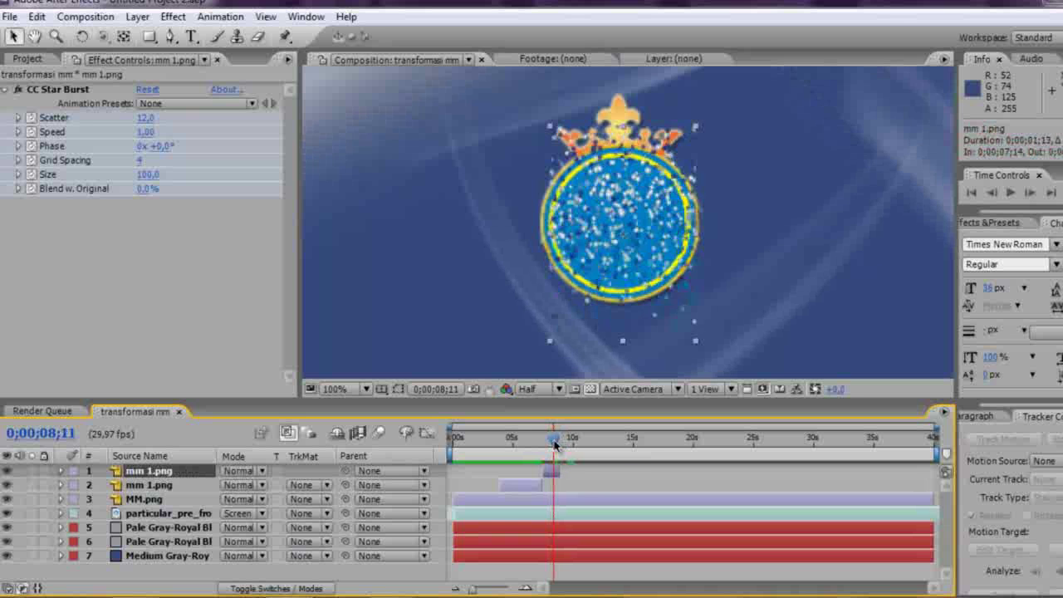
key("space")
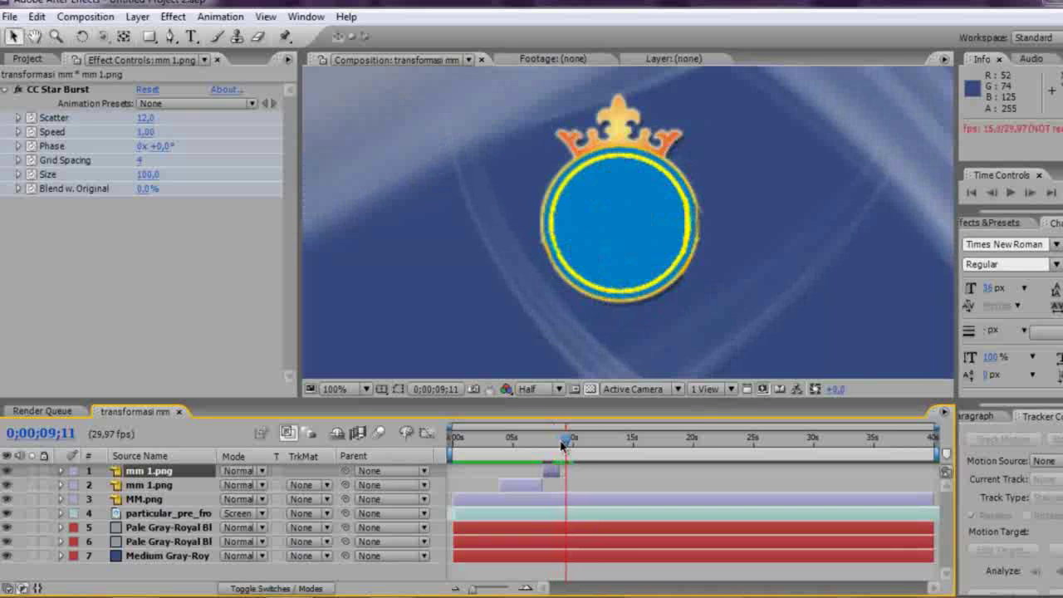
left_click_drag(568, 446, 559, 445)
left_click(556, 447)
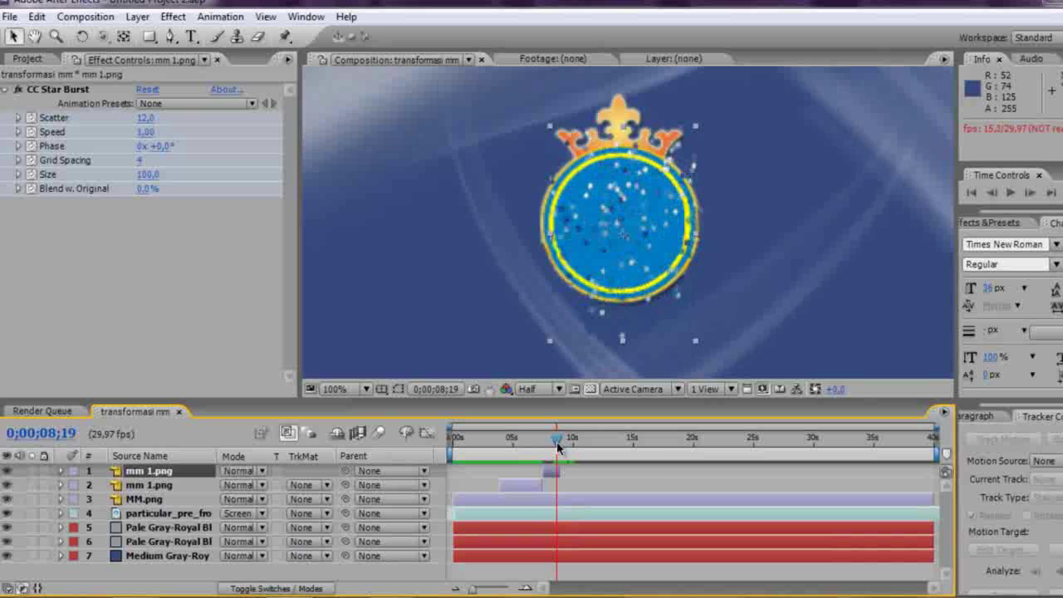
left_click(557, 472)
left_click_drag(556, 472, 525, 449)
left_click(553, 445)
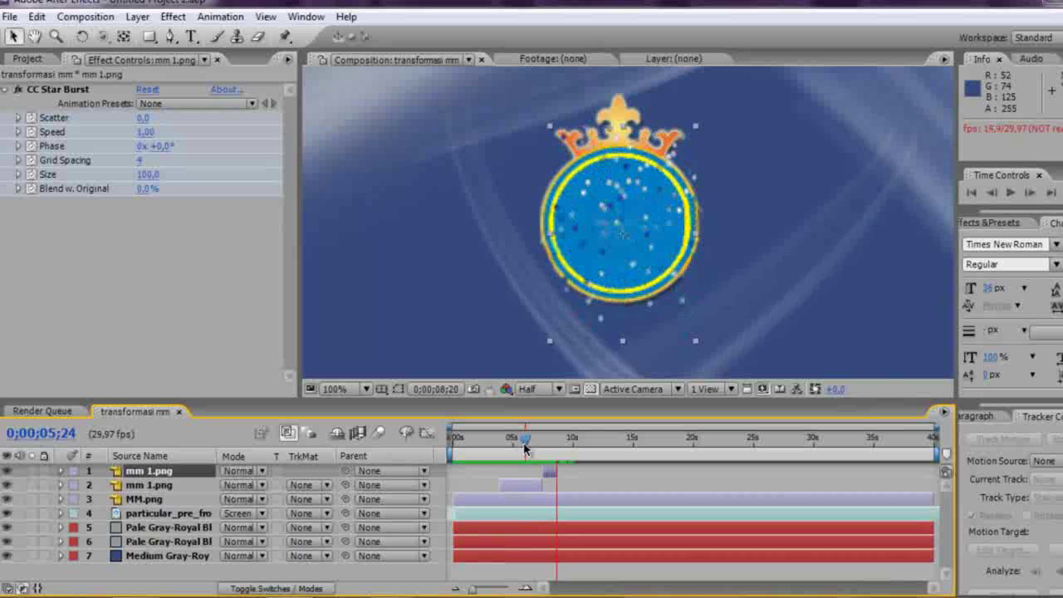
key("space")
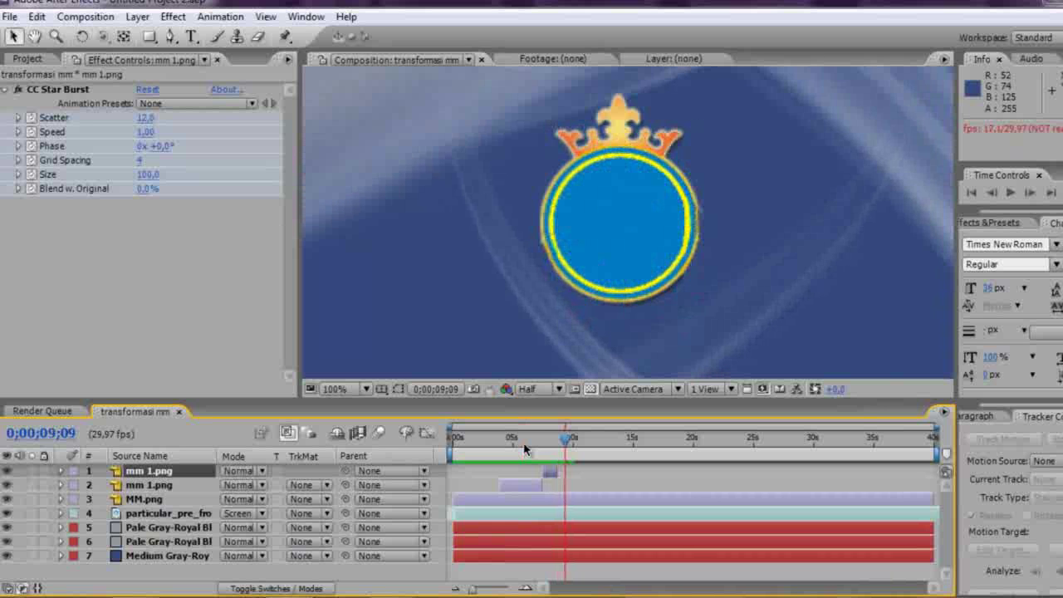